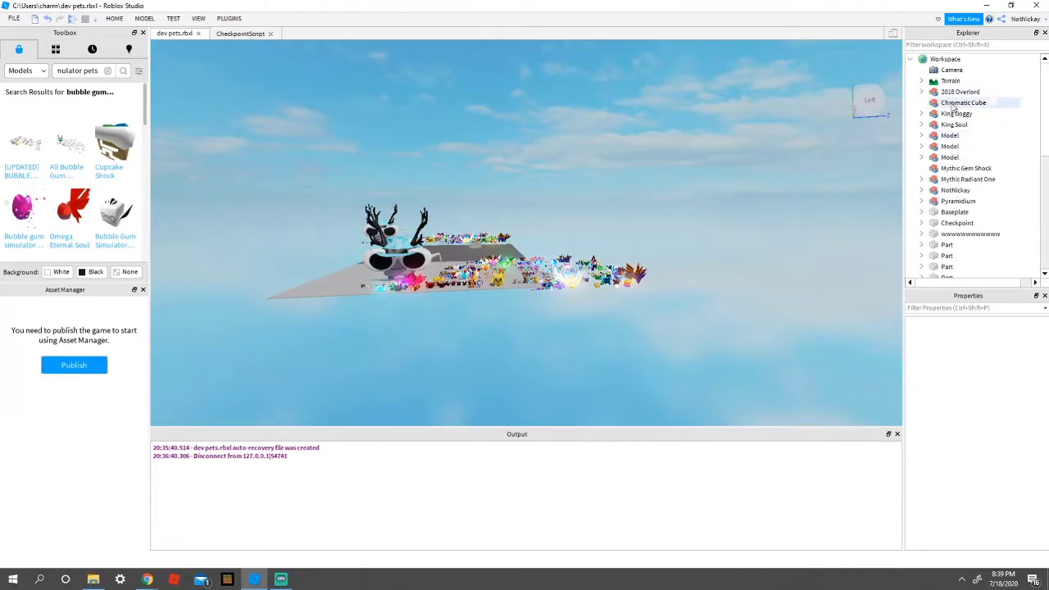
# Step: Delete one of the large pet models and reposition the remaining pet collection model across the platform
pyautogui.click(395, 218)
pyautogui.press('Delete')
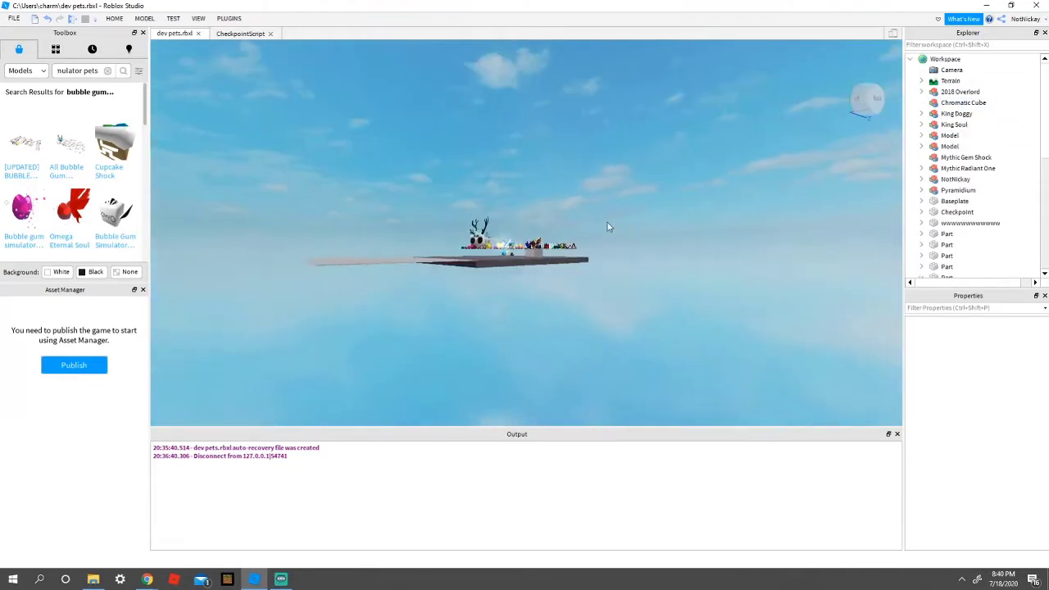
pyautogui.press('w')
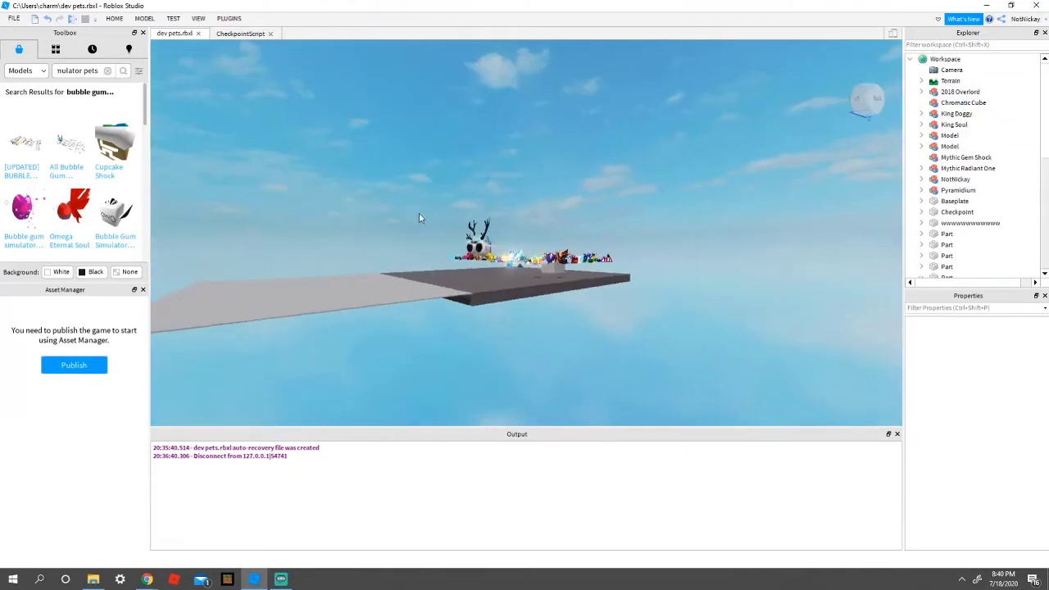
pyautogui.click(470, 255)
pyautogui.moveTo(469, 255); pyautogui.dragTo(691, 259)
pyautogui.moveTo(691, 258); pyautogui.dragTo(524, 271, button='right')
pyautogui.press('w')
pyautogui.moveTo(379, 277); pyautogui.dragTo(532, 245)
pyautogui.moveTo(533, 246); pyautogui.dragTo(491, 253, button='right')
pyautogui.press('w')
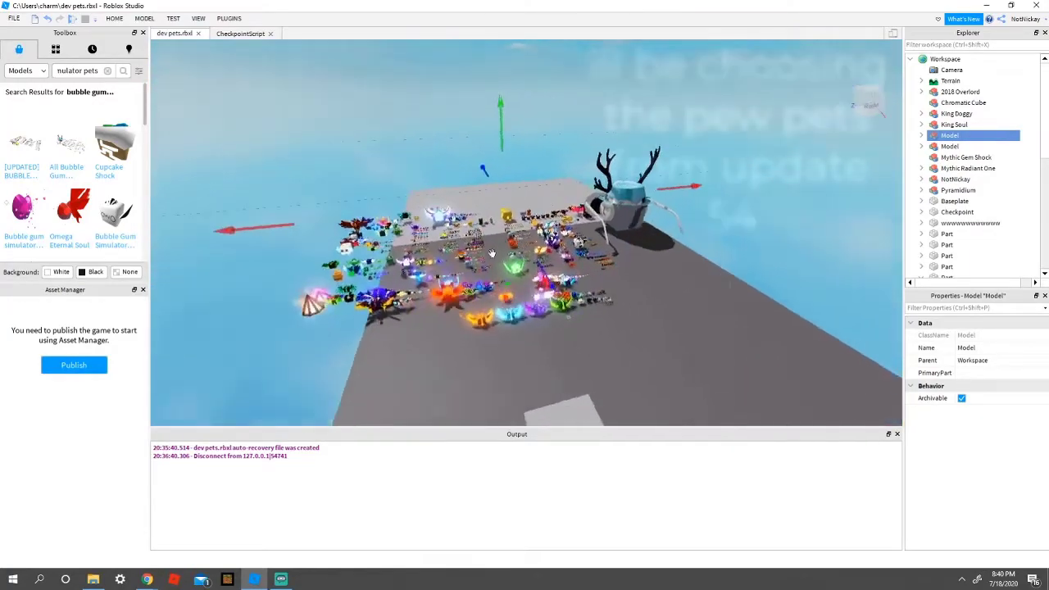
# Step: Locate the green winged challenger pet in the collection and filter the workspace tree by "chall"
pyautogui.scroll(10, 492, 253)
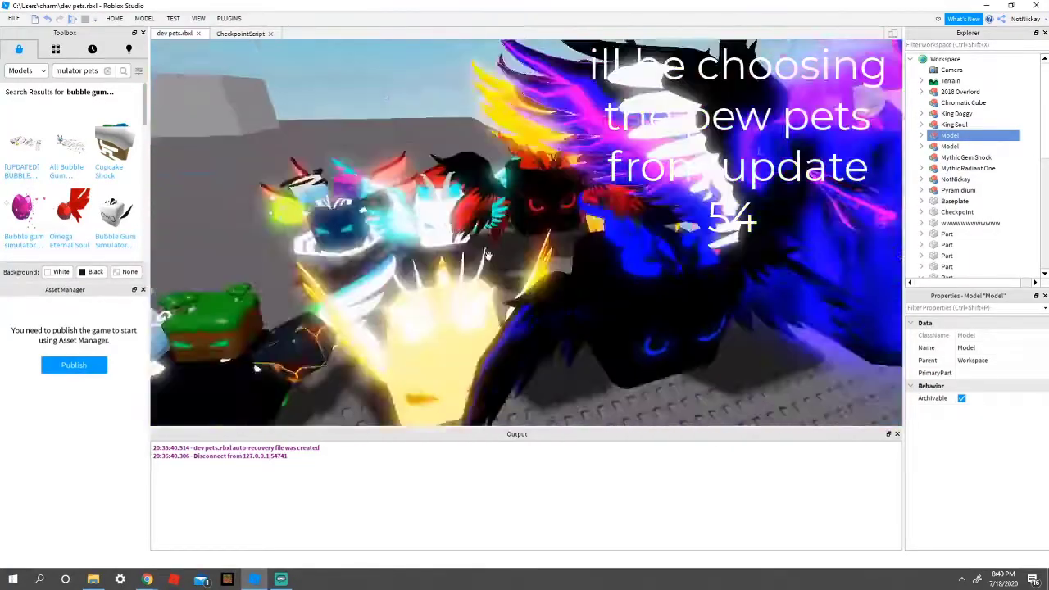
pyautogui.scroll(8, 490, 253)
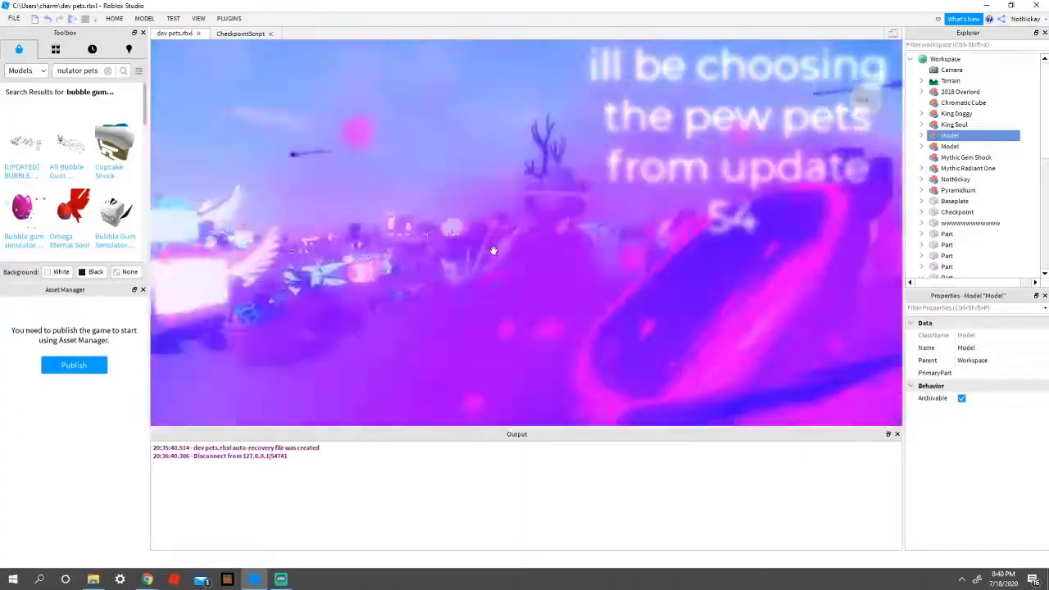
pyautogui.press('w')
pyautogui.moveTo(494, 251); pyautogui.dragTo(554, 244, button='right')
pyautogui.click(939, 46)
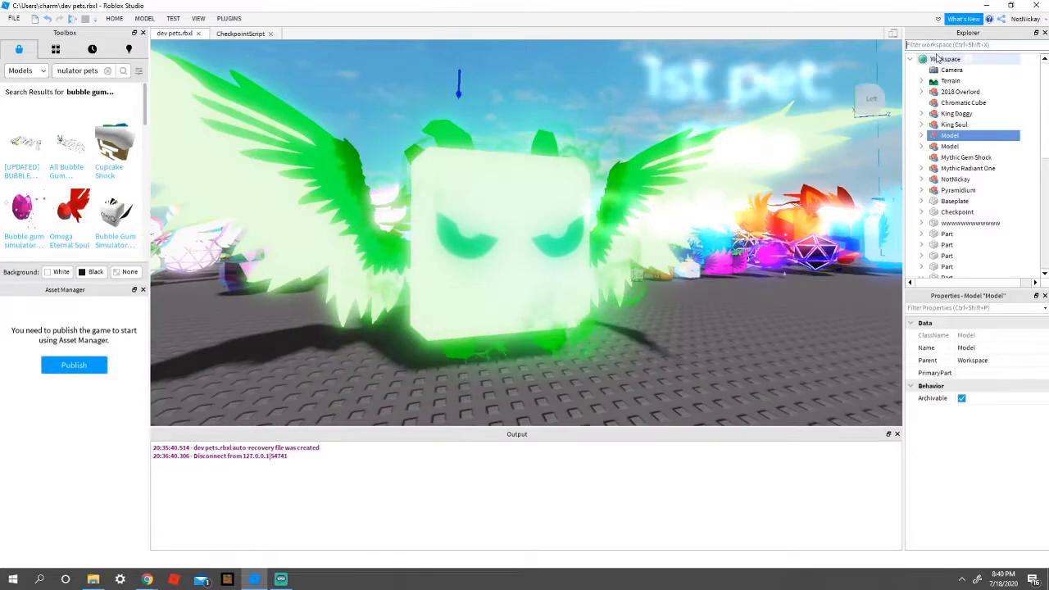
pyautogui.write('et: Elit')
pyautogui.press('BackSpace')
pyautogui.press('BackSpace')
pyautogui.press('BackSpace')
pyautogui.press('BackSpace')
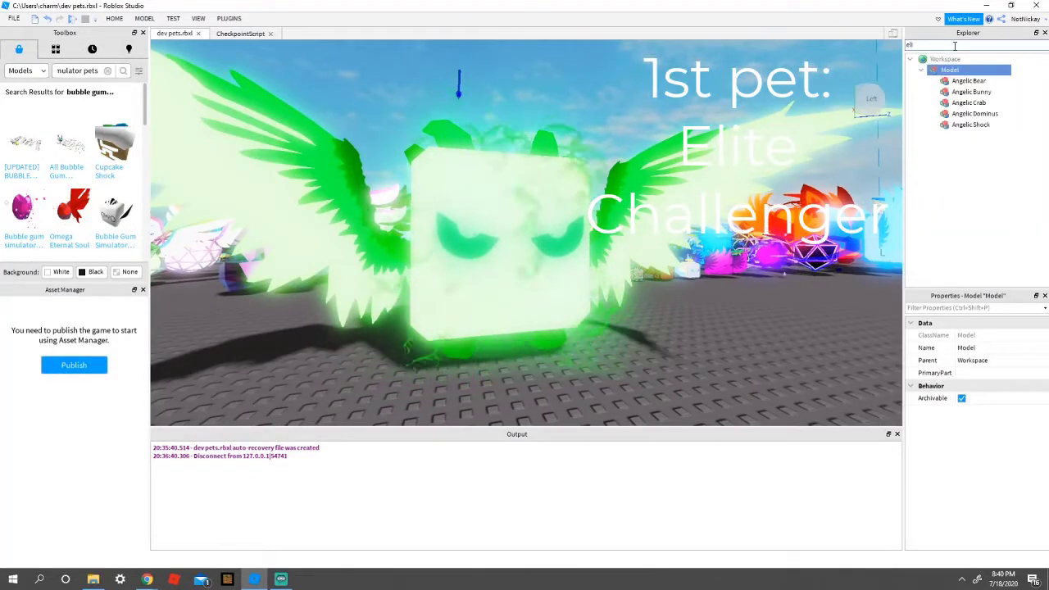
pyautogui.write('chall')
# Step: Take the Radiant Challenger out of the pet collection model and place it directly under Workspace, apart from the other pets
pyautogui.click(961, 81)
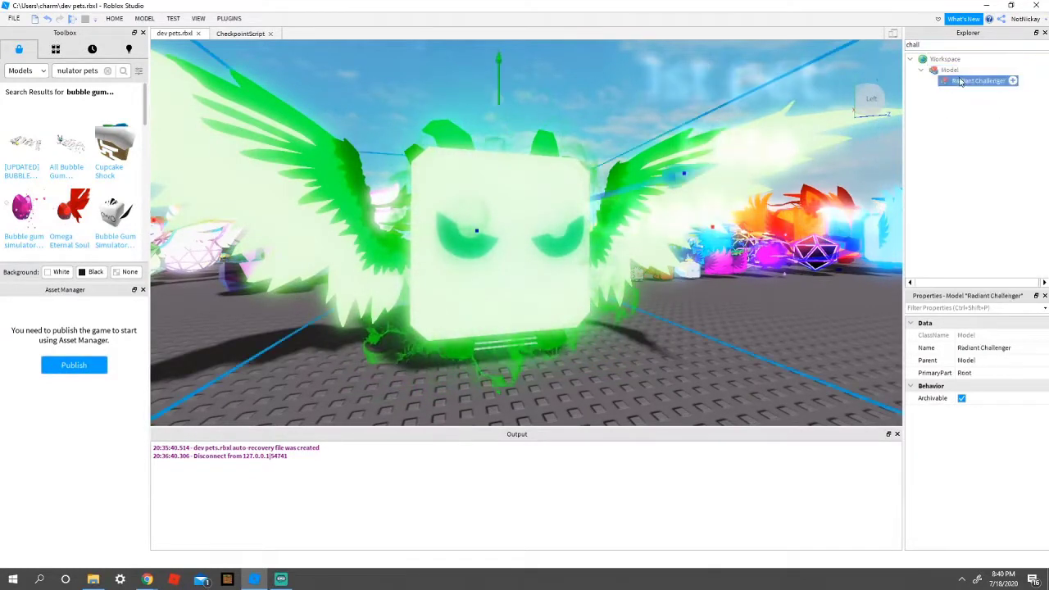
pyautogui.scroll(-3, 584, 162)
pyautogui.scroll(-10, 621, 143)
pyautogui.moveTo(620, 142); pyautogui.dragTo(631, 197, button='right')
pyautogui.moveTo(325, 148); pyautogui.dragTo(396, 150, button='right')
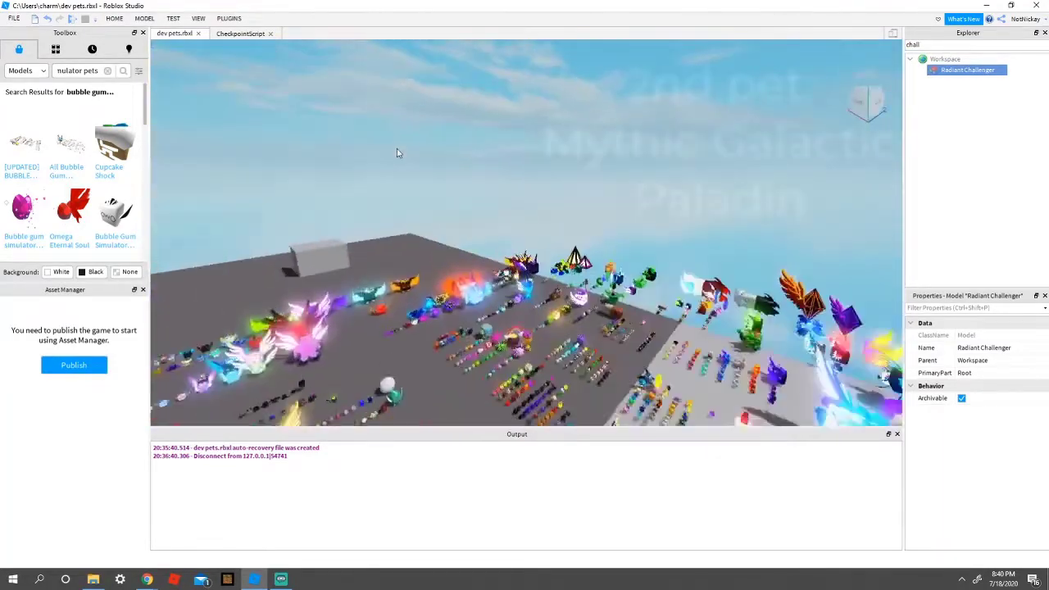
# Step: Take the Mythic Galactic Paladin out of the collection model into Workspace and place it beside the Radiant Challenger
pyautogui.scroll(10, 397, 150)
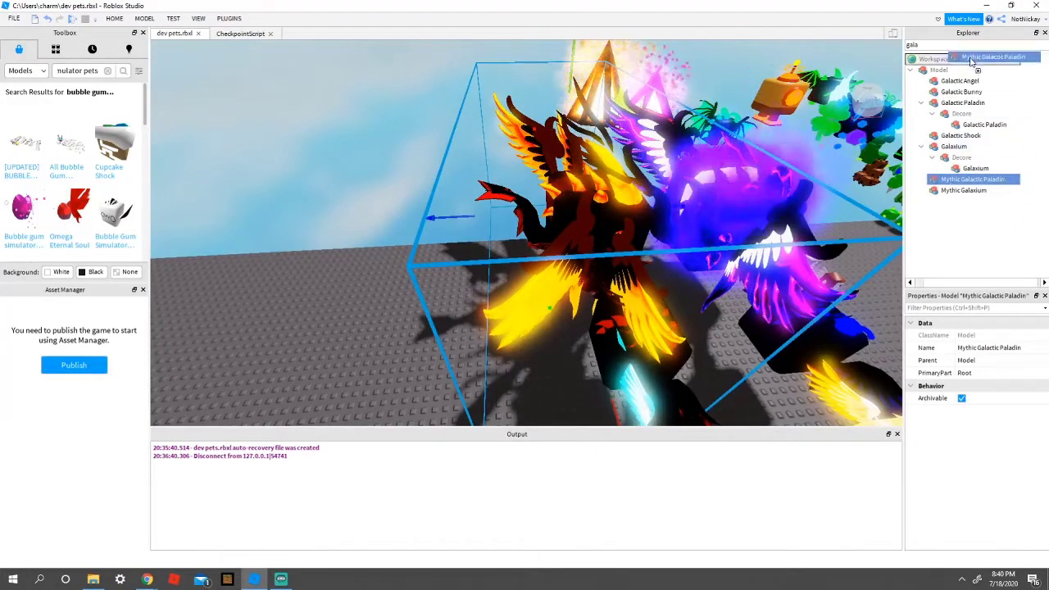
pyautogui.moveTo(971, 62); pyautogui.dragTo(969, 60)
pyautogui.scroll(-10, 607, 232)
pyautogui.moveTo(625, 228); pyautogui.dragTo(653, 241, button='right')
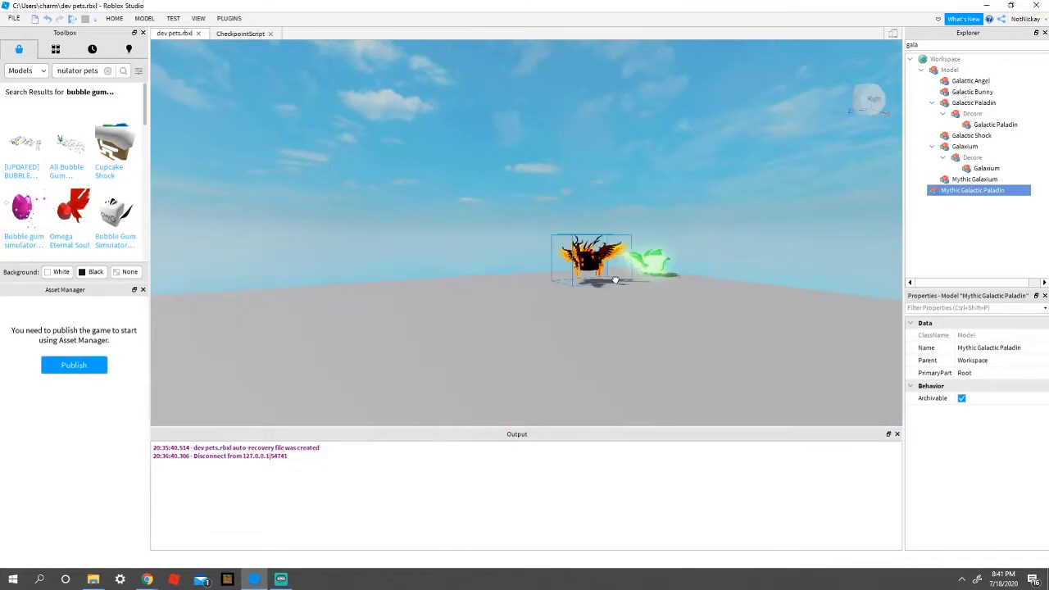
# Step: Examine the rows of pets in the collection for the last pet to pick
pyautogui.moveTo(615, 280); pyautogui.dragTo(557, 246, button='right')
pyautogui.press('w')
pyautogui.press('w')
pyautogui.click(656, 408)
pyautogui.press('a')
pyautogui.press('d')
pyautogui.press('w')
pyautogui.press('w')
pyautogui.press('w')
pyautogui.press('w')
pyautogui.press('w')
# Step: Filter the workspace tree by "pot" and move the Pot O' Gold out of the collection model into Workspace
pyautogui.moveTo(932, 46); pyautogui.dragTo(385, 5)
pyautogui.press('BackSpace')
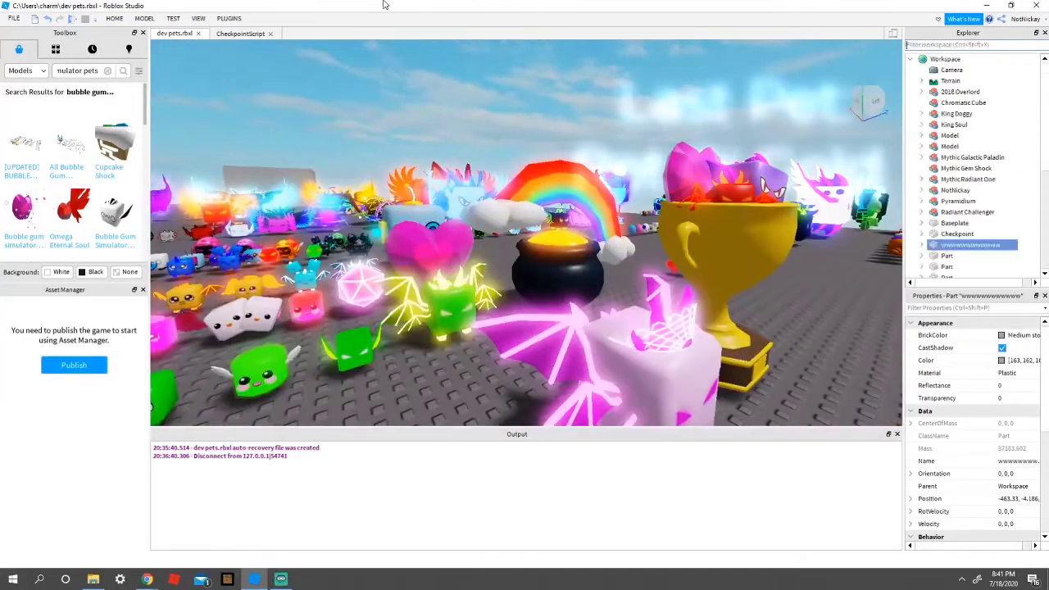
pyautogui.write('pot')
pyautogui.moveTo(969, 93); pyautogui.dragTo(946, 61)
# Step: Place the Pot O' Gold beside the Mythic Galactic Paladin, away from the pet collection
pyautogui.moveTo(576, 208); pyautogui.dragTo(576, 208, button='right')
pyautogui.press('w')
pyautogui.moveTo(616, 254); pyautogui.dragTo(494, 356, button='right')
pyautogui.moveTo(718, 379); pyautogui.dragTo(548, 251, button='right')
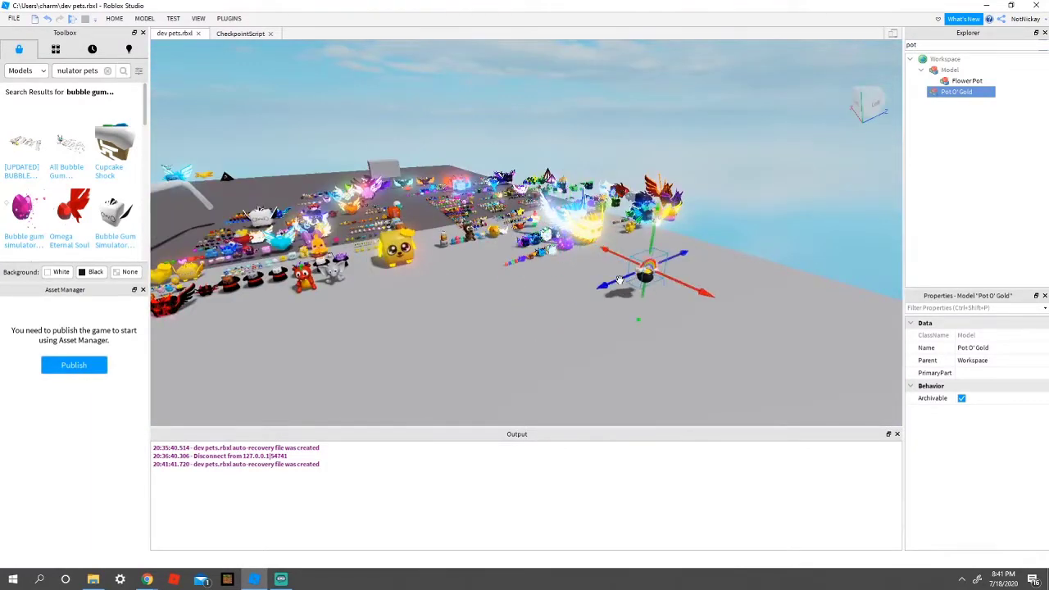
pyautogui.moveTo(620, 280); pyautogui.dragTo(630, 316, button='right')
pyautogui.scroll(3, 630, 317)
pyautogui.moveTo(629, 317); pyautogui.dragTo(286, 277)
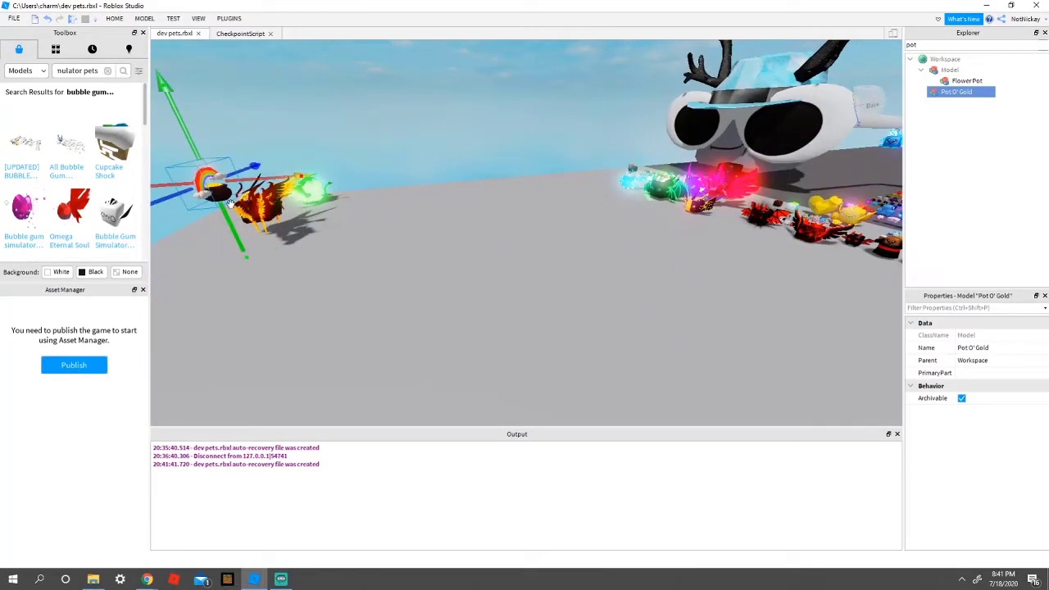
# Step: Clear the workspace filter and delete the remaining pet collection model, keeping the three picked pets
pyautogui.moveTo(254, 267); pyautogui.dragTo(584, 286, button='right')
pyautogui.click(387, 268)
pyautogui.scroll(3, 386, 268)
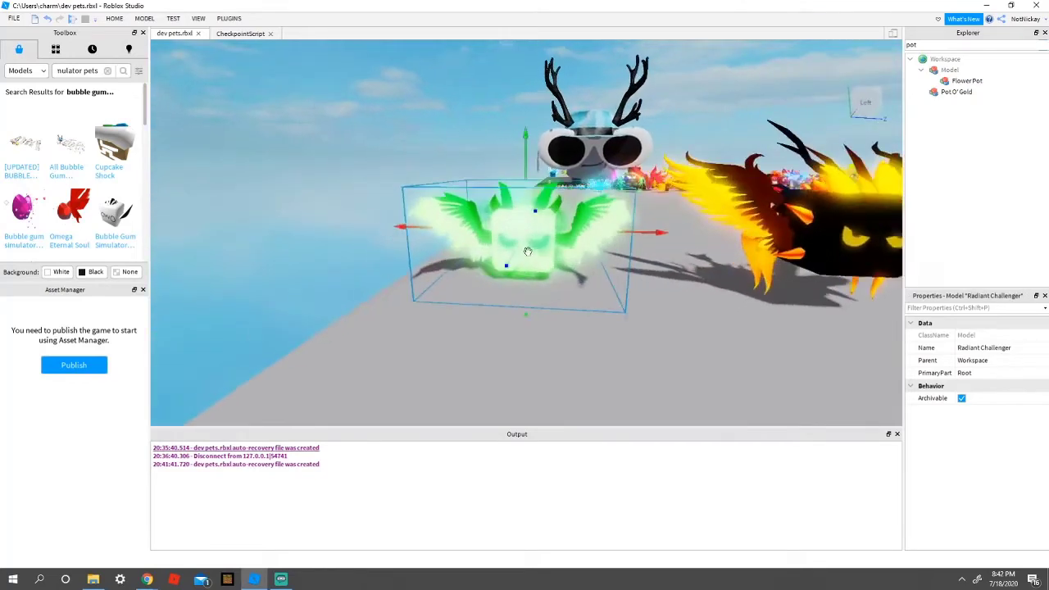
pyautogui.moveTo(527, 251); pyautogui.dragTo(655, 222, button='right')
pyautogui.click(655, 222)
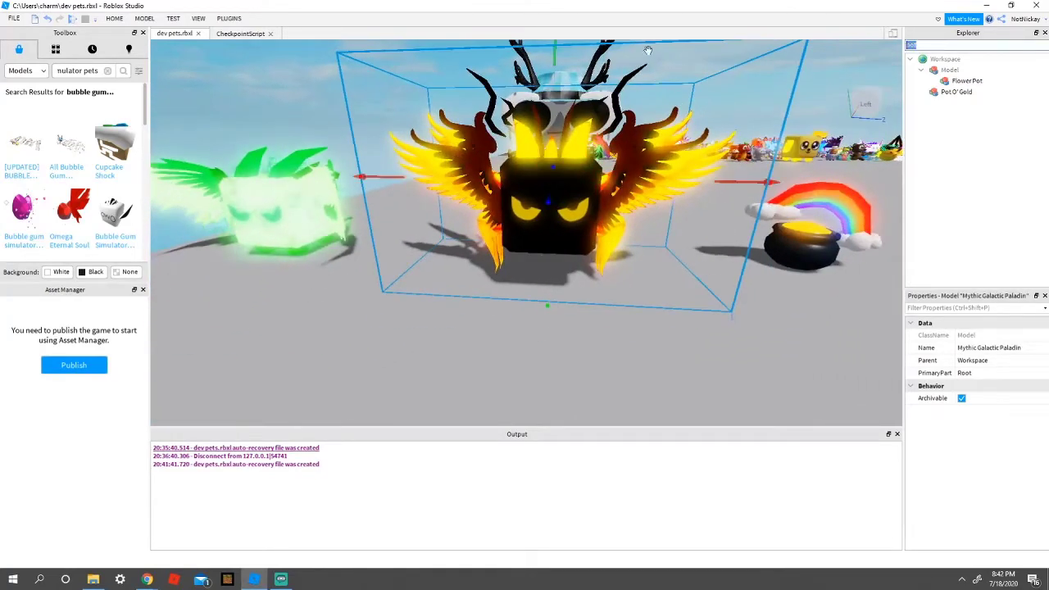
pyautogui.press('BackSpace')
pyautogui.scroll(-7, 948, 146)
pyautogui.scroll(7, 951, 103)
pyautogui.moveTo(729, 164); pyautogui.dragTo(812, 167, button='right')
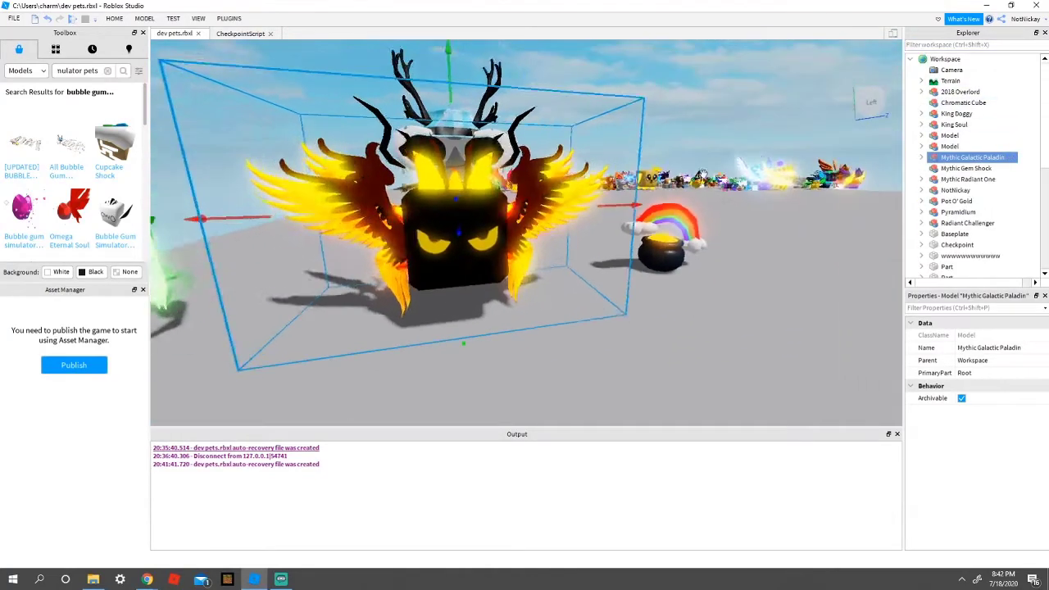
pyautogui.scroll(2, 816, 165)
pyautogui.click(817, 167)
pyautogui.press('Delete')
# Step: Expand the Mythic Galactic Paladin in the workspace tree down to the mesh parts of its Decore model
pyautogui.moveTo(676, 199); pyautogui.dragTo(531, 234, button='right')
pyautogui.scroll(-2, 530, 234)
pyautogui.click(530, 235)
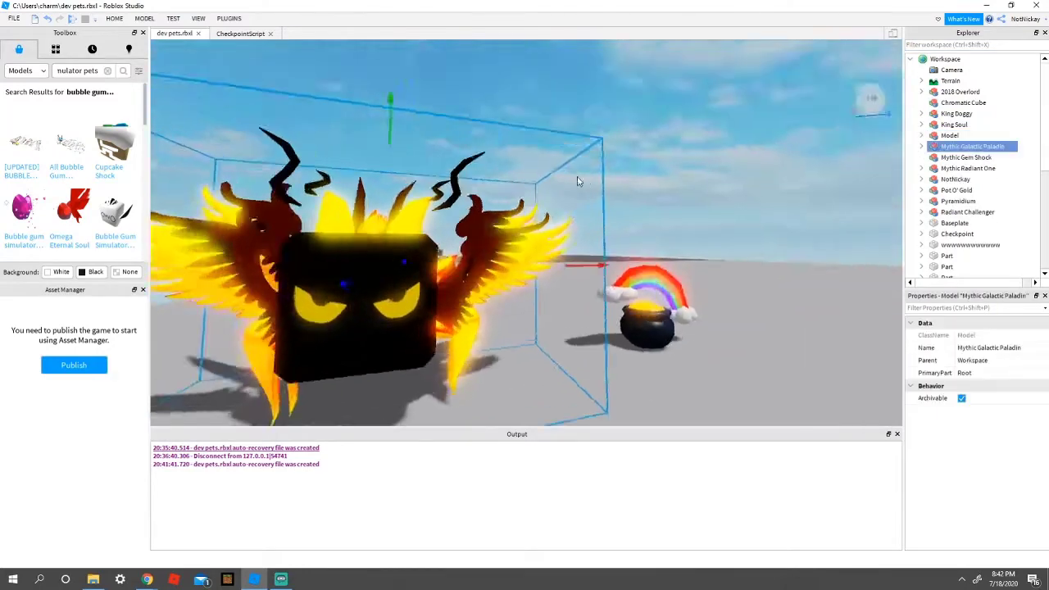
pyautogui.click(943, 157)
pyautogui.scroll(-1, 945, 152)
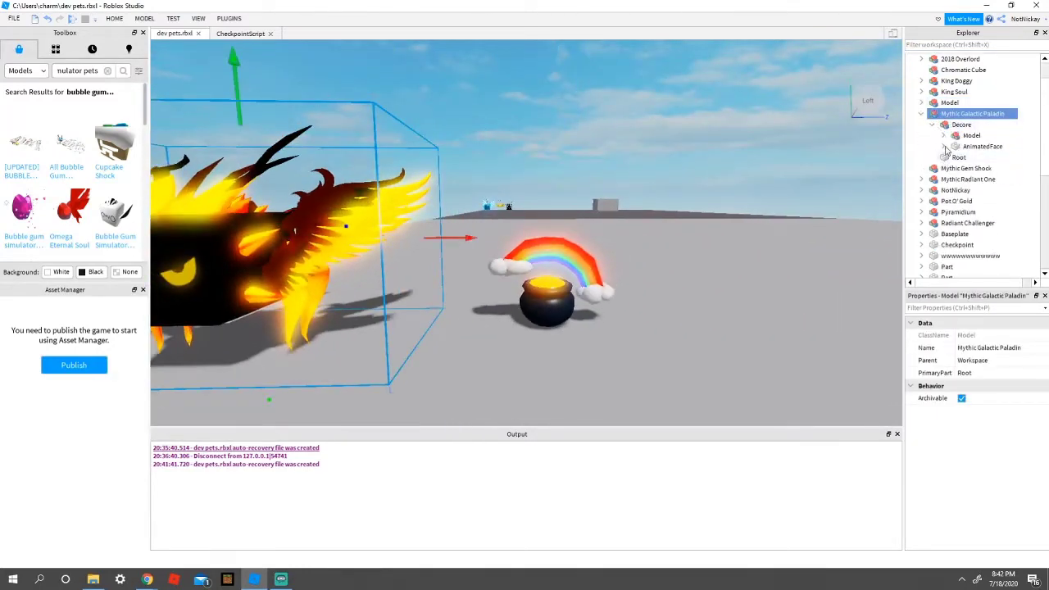
pyautogui.scroll(-3, 970, 154)
# Step: Examine the Paladin's mesh parts one by one to see which piece of the pet each one is
pyautogui.click(976, 180)
pyautogui.moveTo(895, 166); pyautogui.dragTo(874, 169, button='right')
pyautogui.scroll(4, 979, 174)
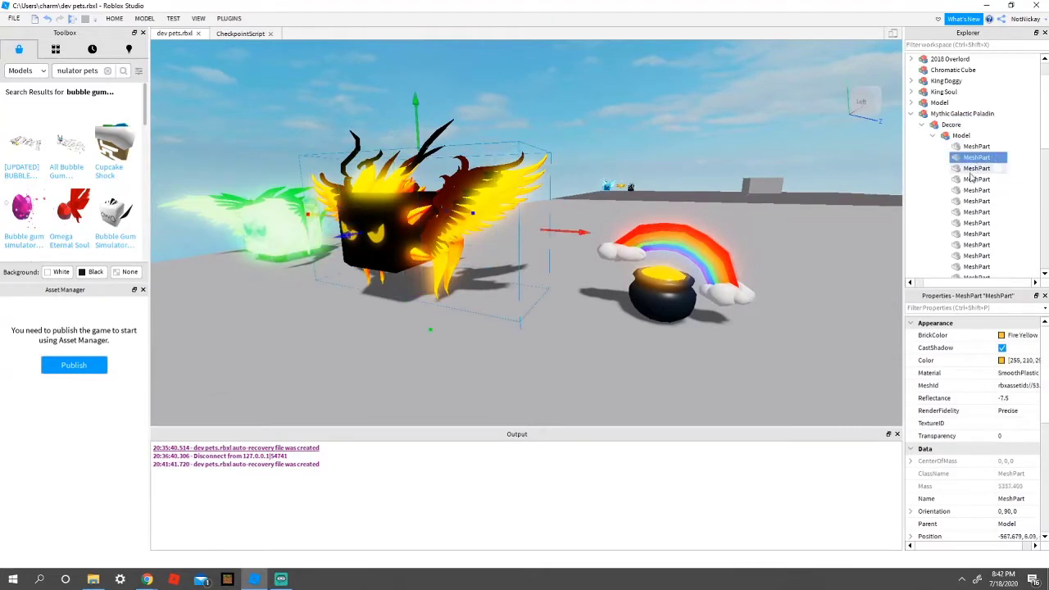
pyautogui.moveTo(639, 206)
pyautogui.mouseDown(button='right')
pyautogui.moveTo(613, 206)
pyautogui.moveTo(643, 197)
pyautogui.mouseUp(button='right')
pyautogui.scroll(4, 613, 206)
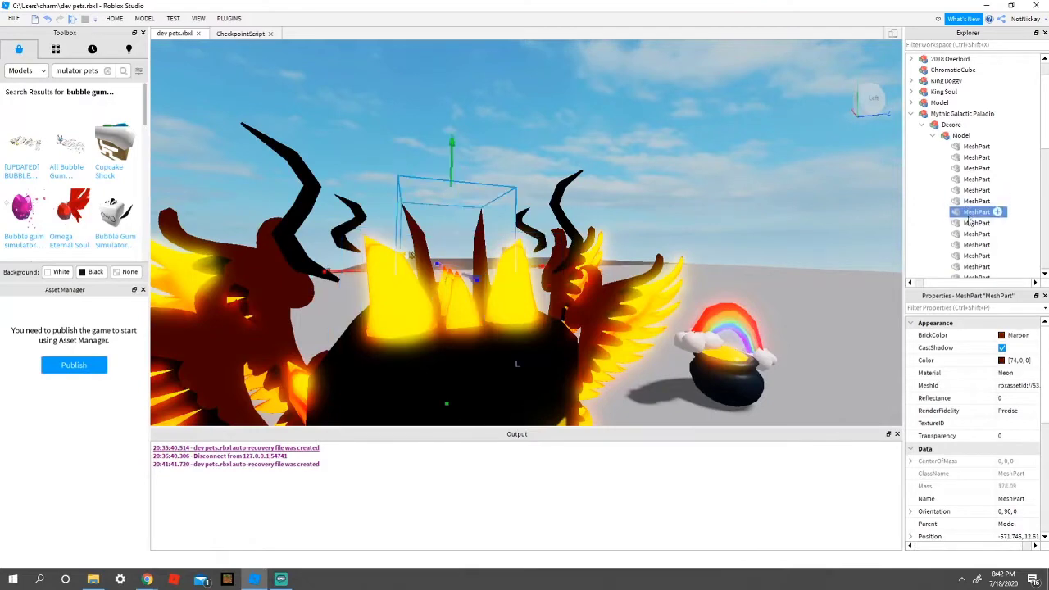
pyautogui.click(975, 222)
pyautogui.scroll(-4, 730, 286)
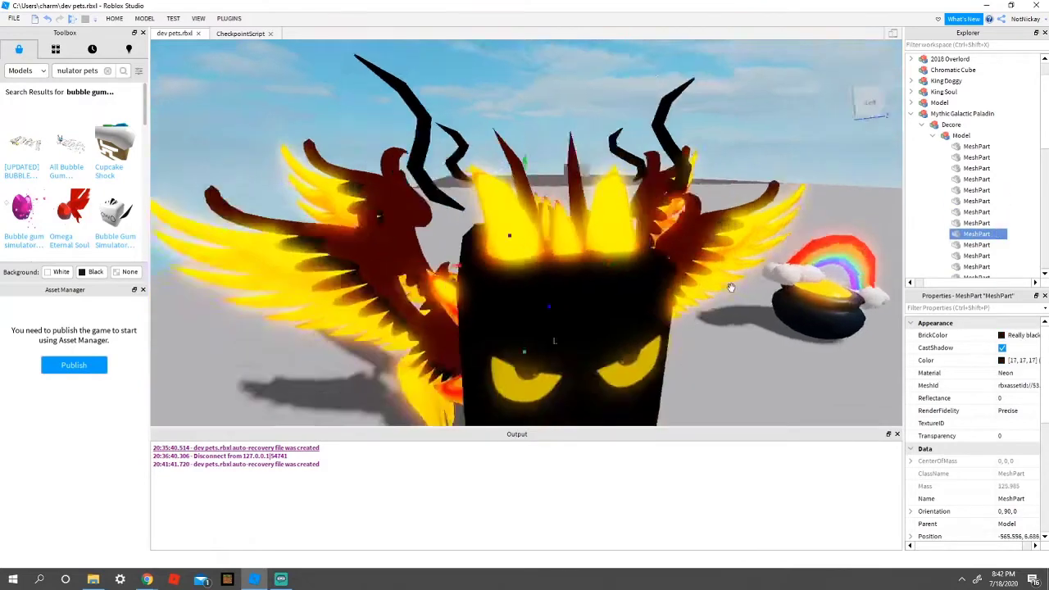
pyautogui.moveTo(730, 286); pyautogui.dragTo(807, 232, button='right')
pyautogui.click(975, 223)
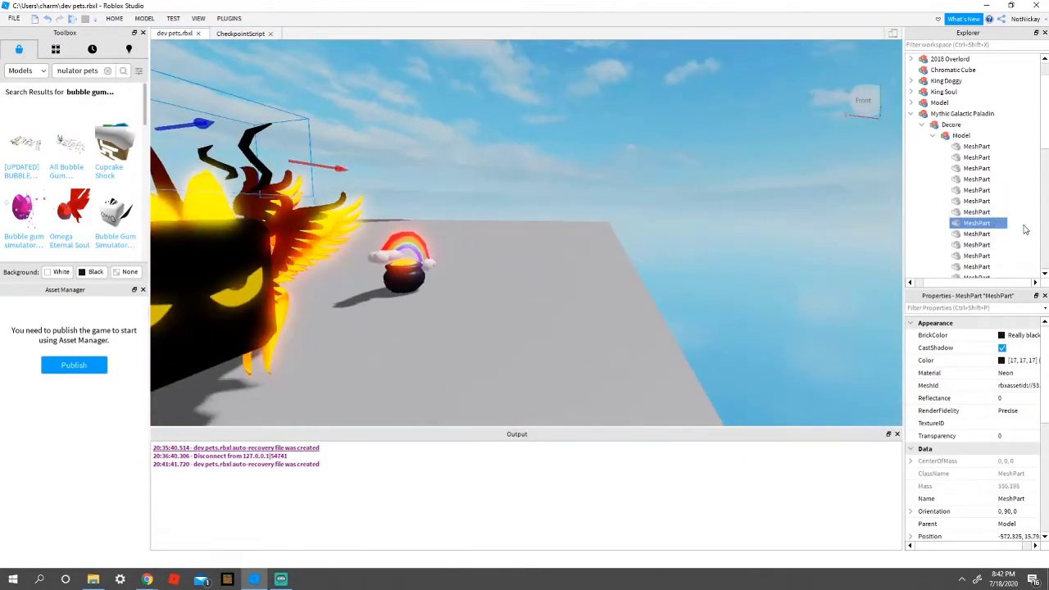
pyautogui.moveTo(1022, 226); pyautogui.dragTo(995, 193)
pyautogui.moveTo(721, 189); pyautogui.dragTo(675, 179, button='right')
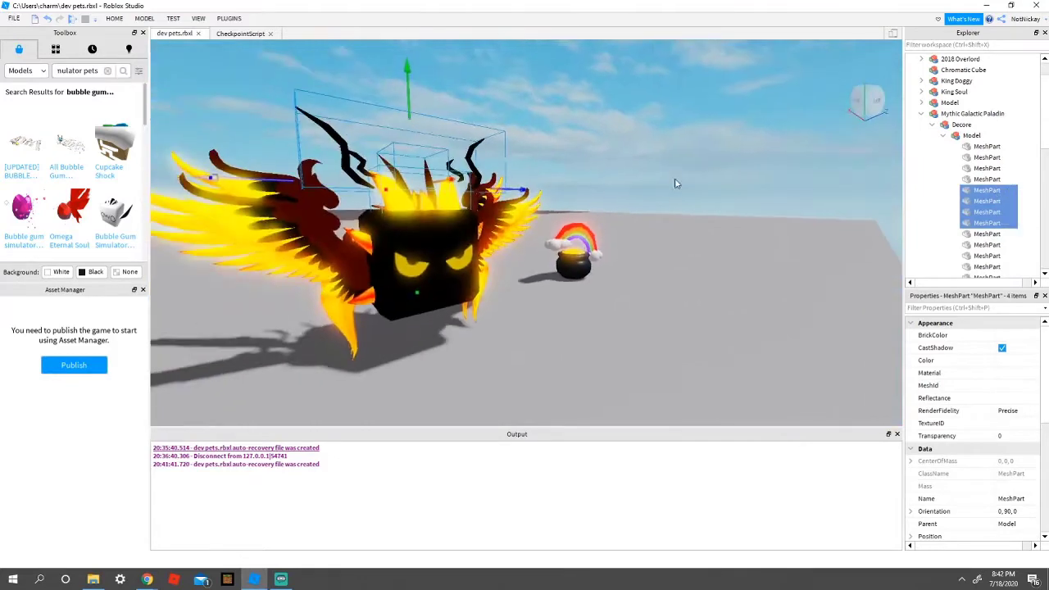
pyautogui.click(403, 166)
pyautogui.moveTo(426, 168); pyautogui.dragTo(558, 173, button='right')
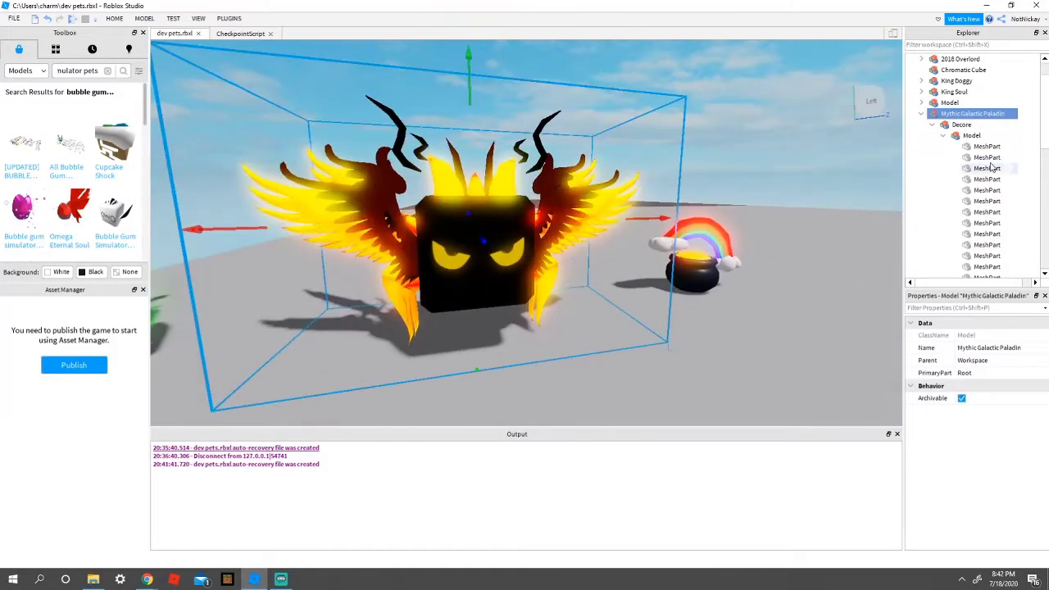
# Step: Select the four mesh parts of the Paladin's black horns and flame crown and move them into the Pot O' Gold model
pyautogui.click(988, 159)
pyautogui.click(980, 182)
pyautogui.click(986, 191)
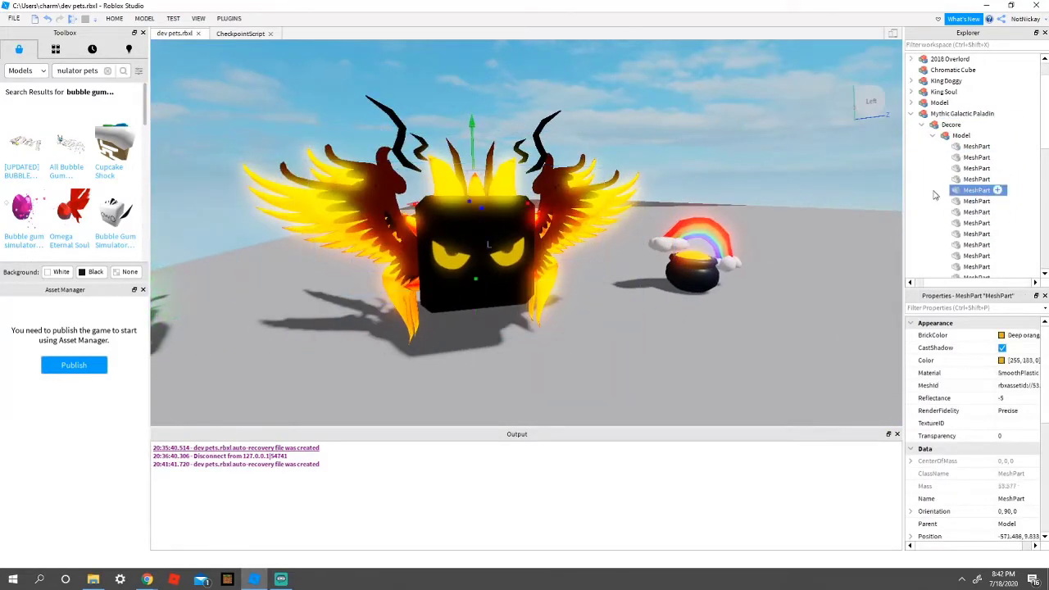
pyautogui.moveTo(1012, 190); pyautogui.dragTo(1005, 202)
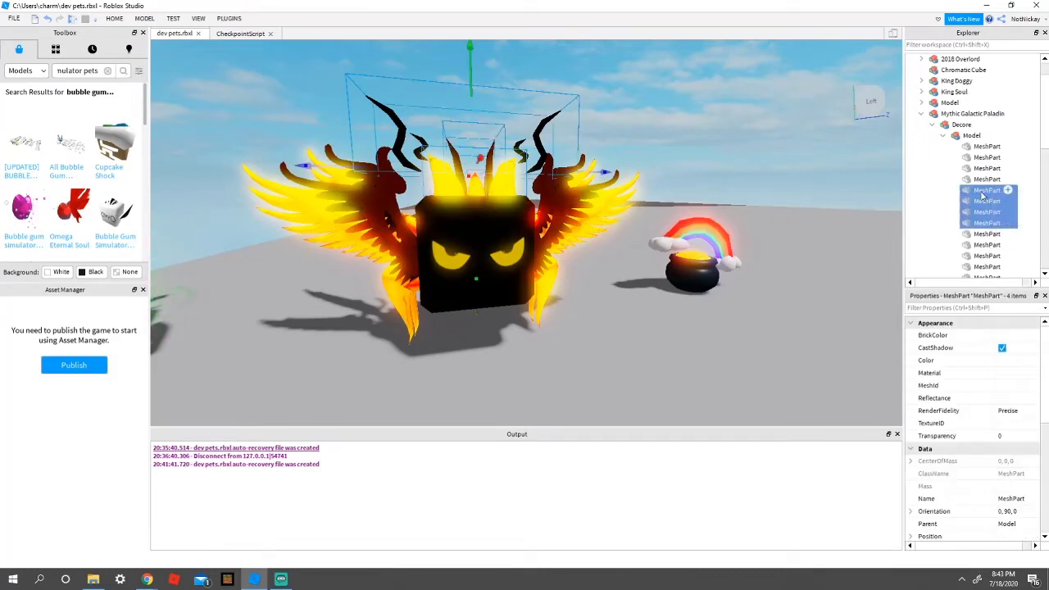
pyautogui.scroll(-4, 1009, 221)
pyautogui.moveTo(982, 196); pyautogui.dragTo(960, 197)
pyautogui.moveTo(1007, 224); pyautogui.dragTo(971, 215)
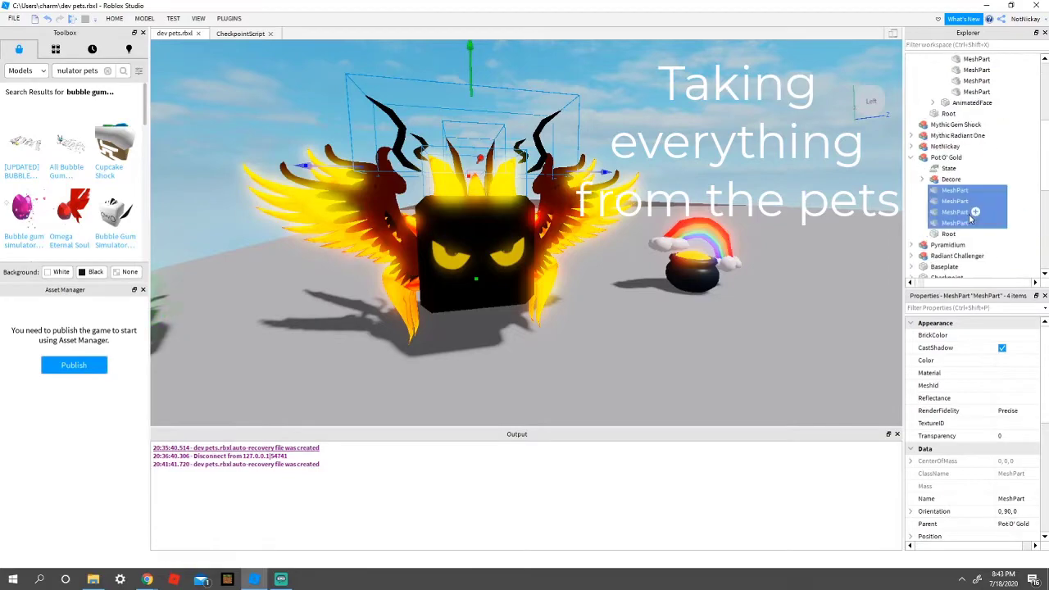
# Step: Move the four horn and crown parts off the Paladin toward the Pot O' Gold in the scene
pyautogui.moveTo(444, 142); pyautogui.dragTo(798, 336)
pyautogui.moveTo(798, 337); pyautogui.dragTo(583, 225, button='right')
pyautogui.scroll(-3, 583, 224)
pyautogui.scroll(4, 954, 157)
# Step: Examine the Paladin's remaining mesh parts and its AnimatedFace part to identify each piece
pyautogui.click(979, 138)
pyautogui.click(980, 147)
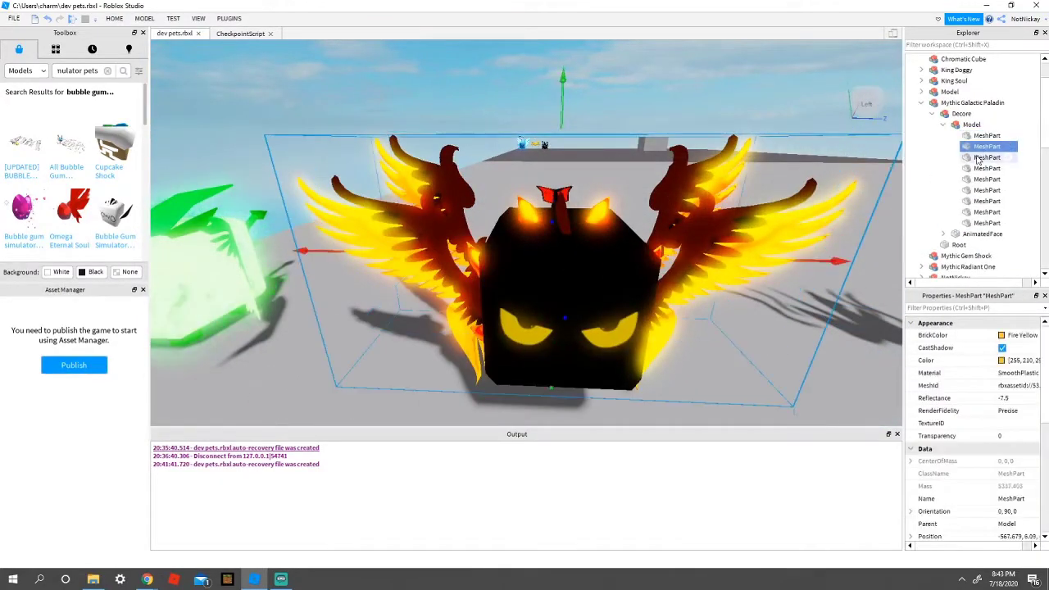
pyautogui.click(980, 158)
pyautogui.click(978, 170)
pyautogui.click(978, 179)
pyautogui.moveTo(602, 177); pyautogui.dragTo(560, 220, button='right')
pyautogui.press('d')
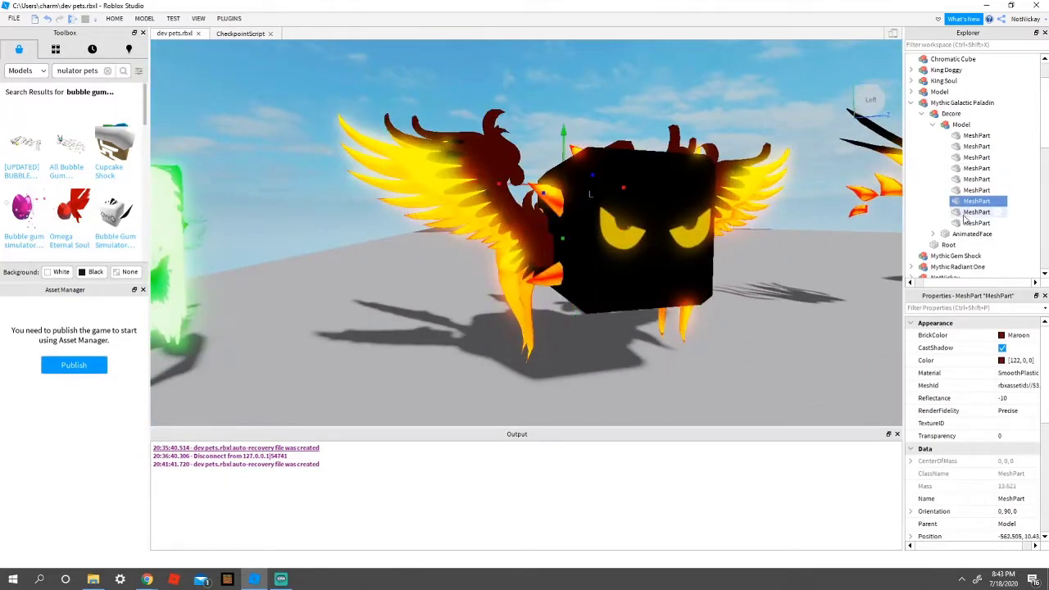
pyautogui.click(974, 234)
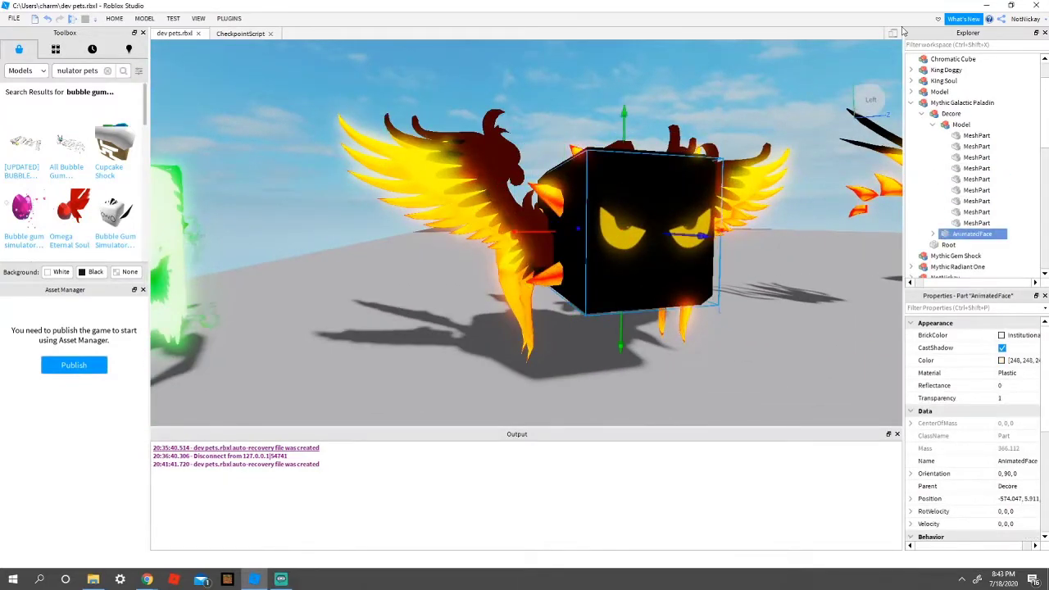
pyautogui.click(987, 5)
pyautogui.click(388, 8)
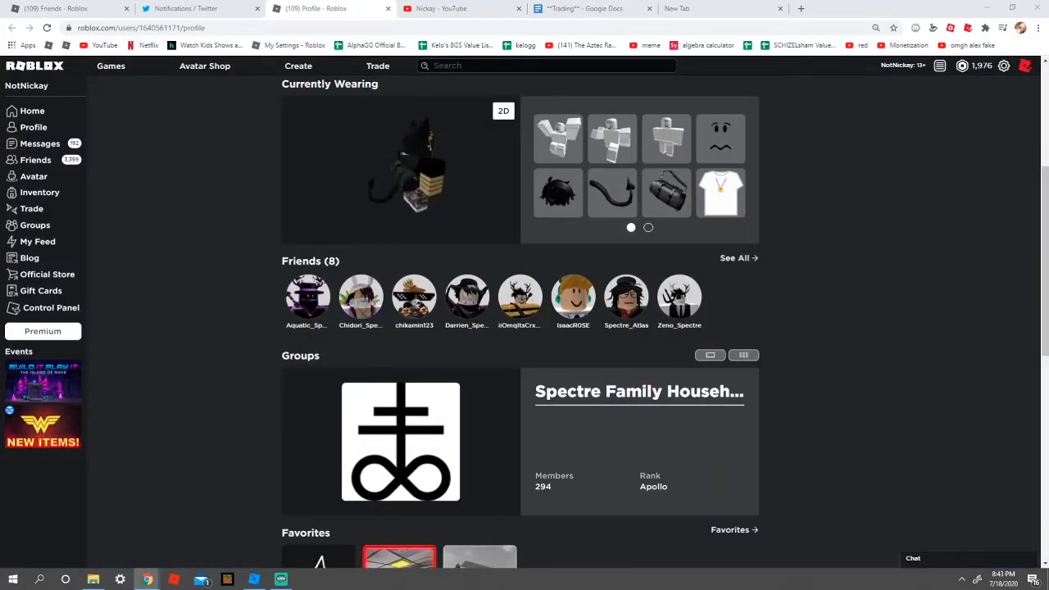
pyautogui.click(255, 580)
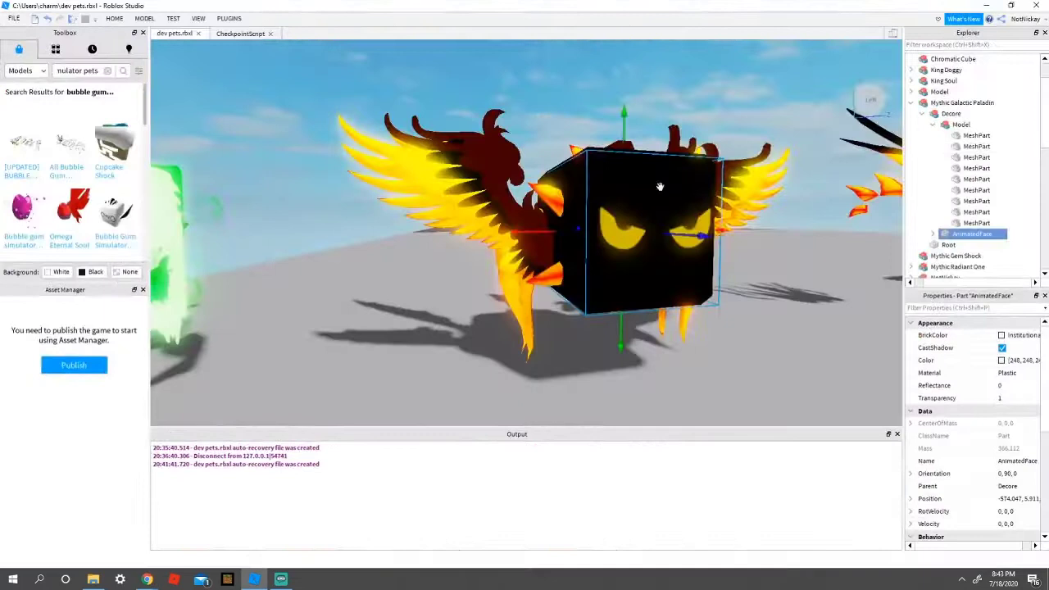
# Step: Select the Paladin's two yellow flame-wing mesh parts and move them into the Pot O' Gold model
pyautogui.click(974, 136)
pyautogui.click(977, 146)
pyautogui.click(976, 157)
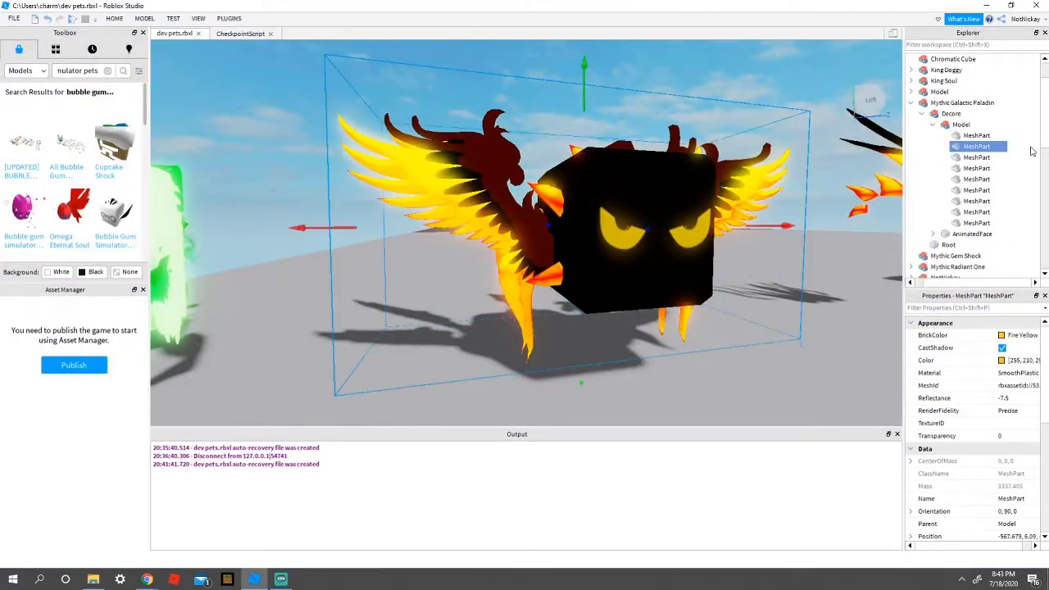
pyautogui.keyDown('ctrl'); pyautogui.click(993, 136); pyautogui.keyUp('ctrl')
pyautogui.moveTo(1044, 122); pyautogui.dragTo(992, 257)
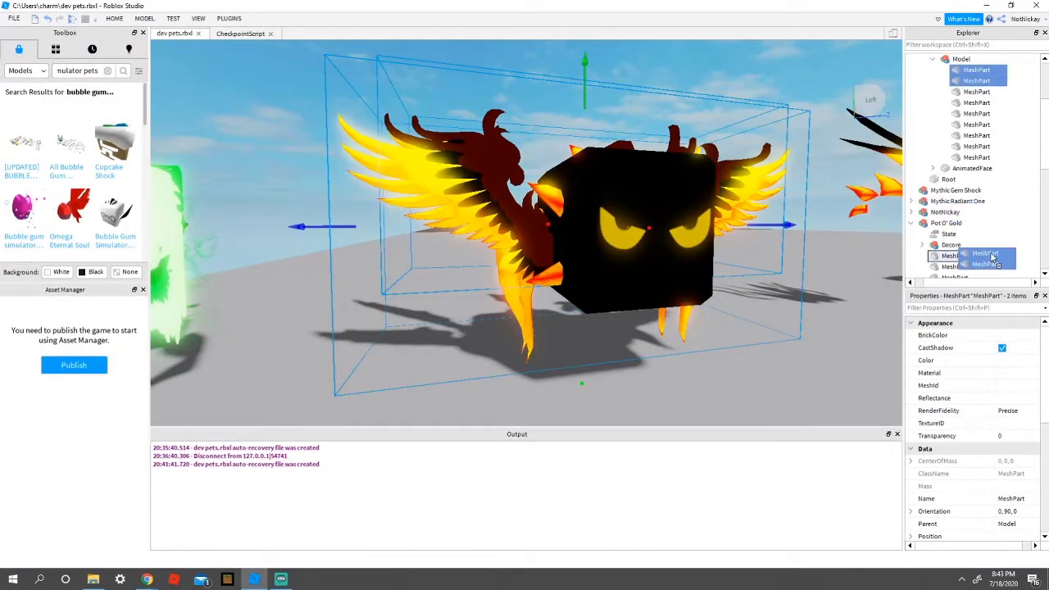
pyautogui.moveTo(978, 191); pyautogui.dragTo(919, 195)
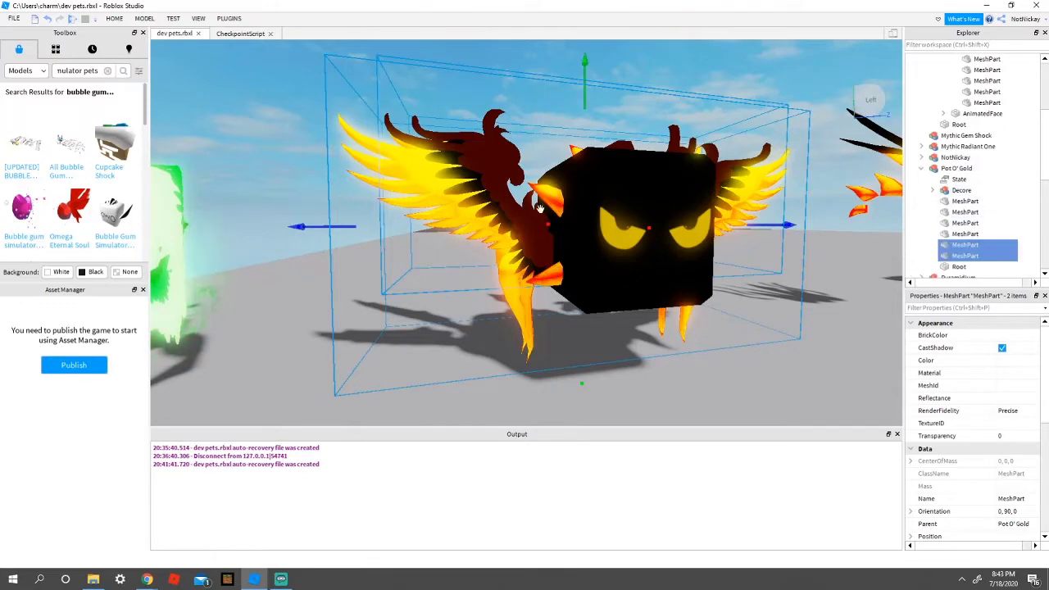
pyautogui.moveTo(540, 208); pyautogui.dragTo(822, 152)
pyautogui.moveTo(822, 152); pyautogui.dragTo(318, 135, button='right')
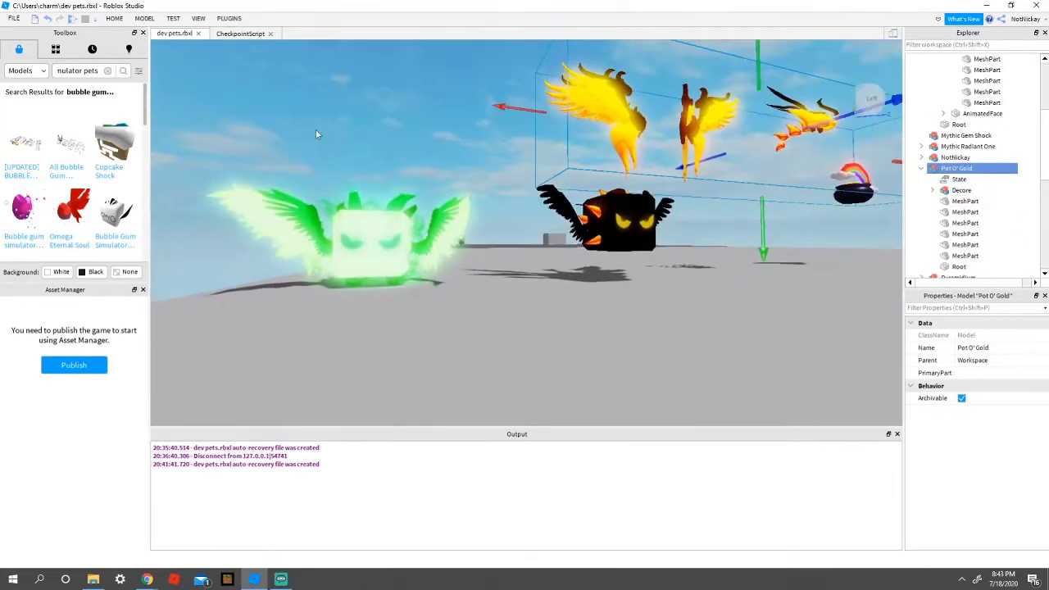
pyautogui.click(49, 18)
# Step: Check the mesh parts in Pot O' Gold and the Paladin, and delete one unneeded mesh part from the Paladin
pyautogui.scroll(-1, 970, 178)
pyautogui.click(966, 212)
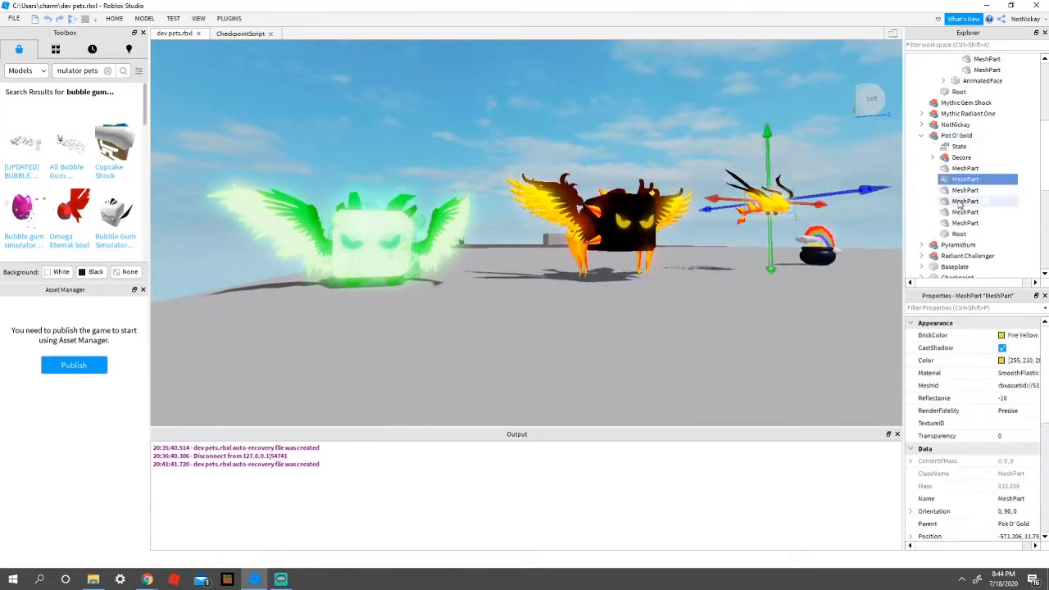
pyautogui.scroll(4, 962, 210)
pyautogui.click(970, 137)
pyautogui.doubleClick(971, 158)
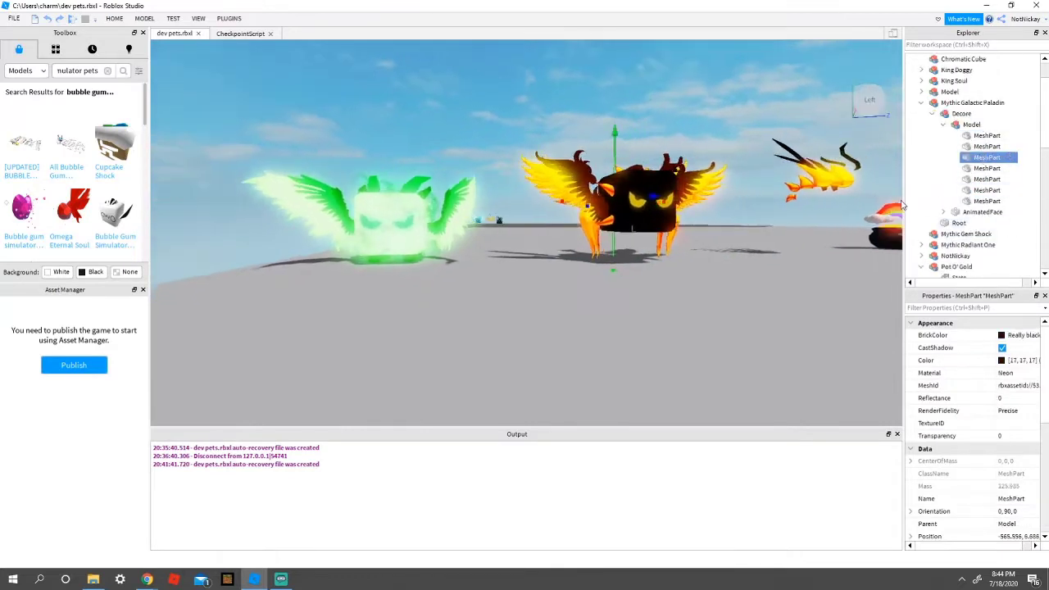
pyautogui.click(971, 170)
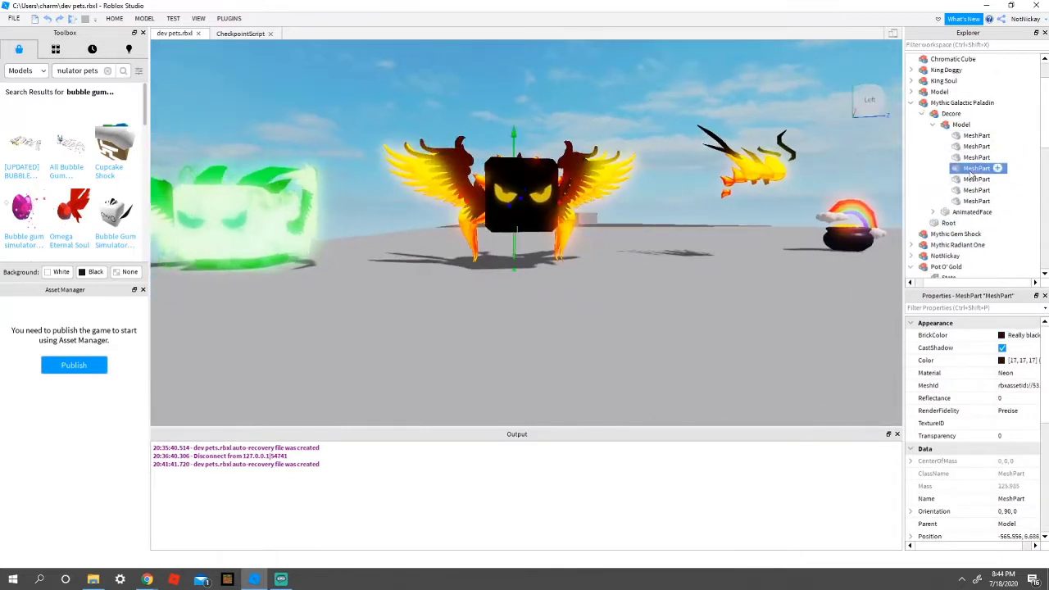
pyautogui.click(948, 223)
pyautogui.press('Delete')
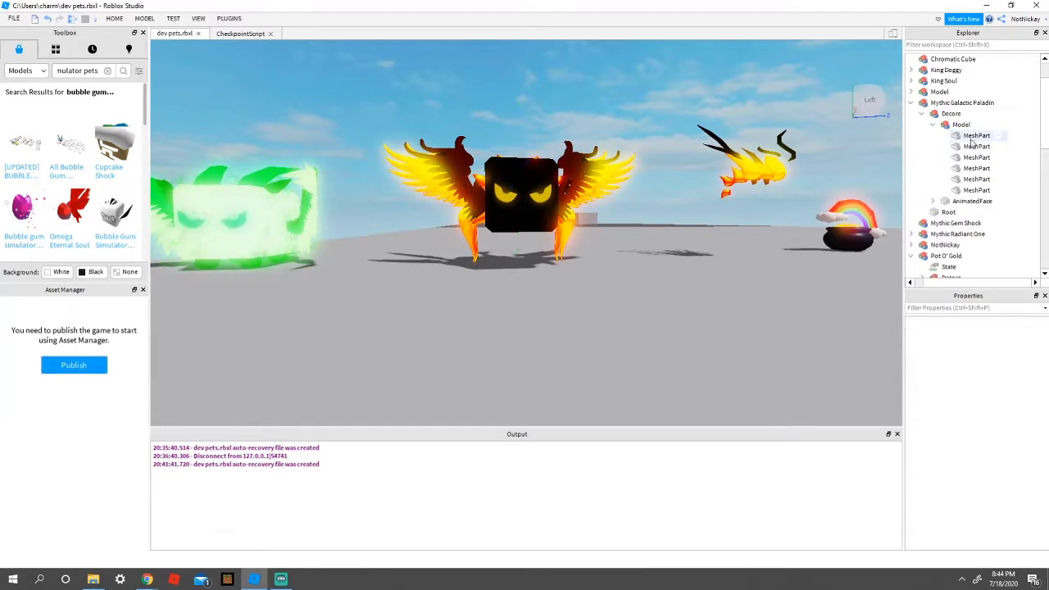
# Step: Move the Paladin's black wing-area mesh part into Pot O' Gold and delete the rest of the Mythic Galactic Paladin model
pyautogui.click(975, 136)
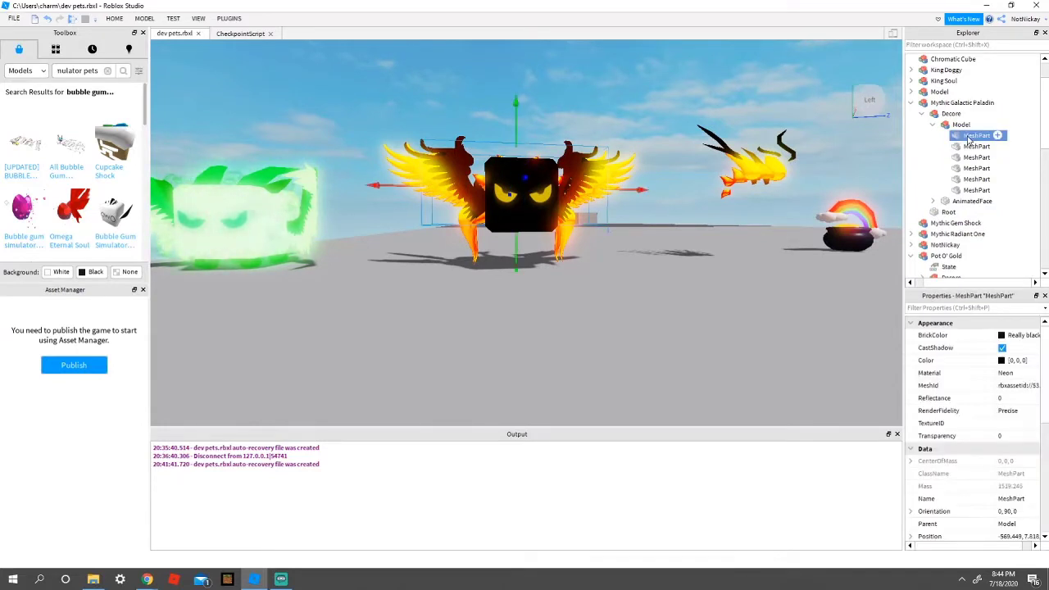
pyautogui.scroll(-3, 990, 188)
pyautogui.moveTo(968, 140); pyautogui.dragTo(971, 163)
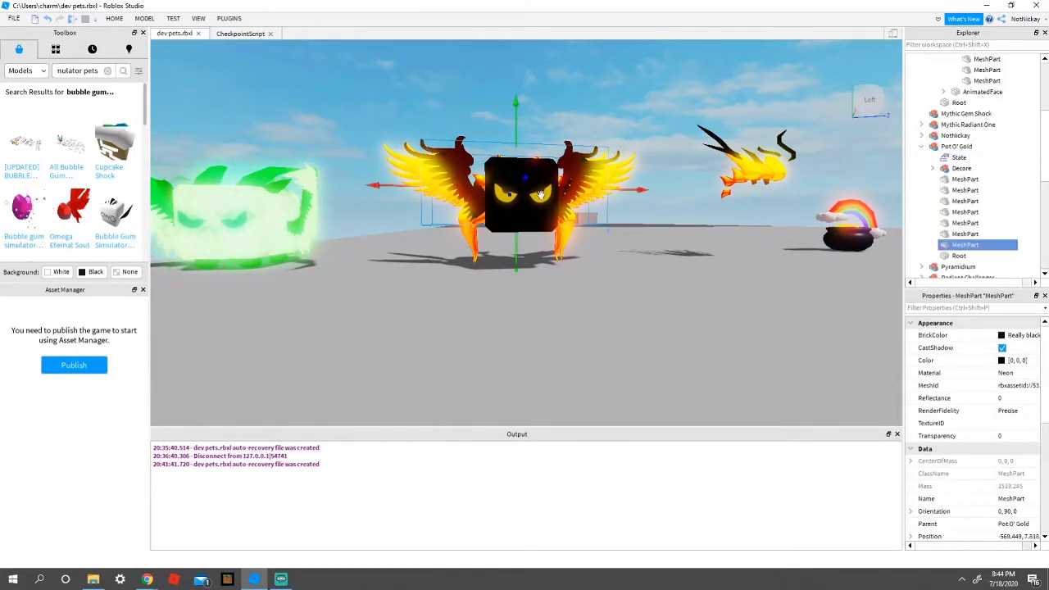
pyautogui.scroll(3, 960, 146)
pyautogui.click(966, 103)
pyautogui.press('Delete')
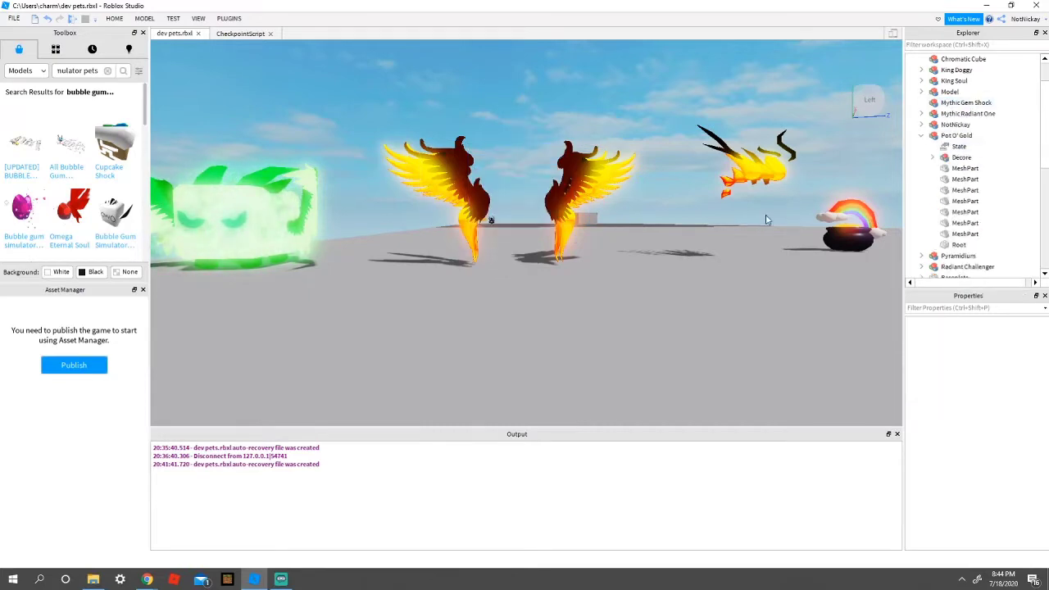
# Step: Check which pieces of the pet the mesh parts gathered in Pot O' Gold are
pyautogui.moveTo(767, 220); pyautogui.dragTo(771, 219, button='right')
pyautogui.click(971, 170)
pyautogui.click(969, 200)
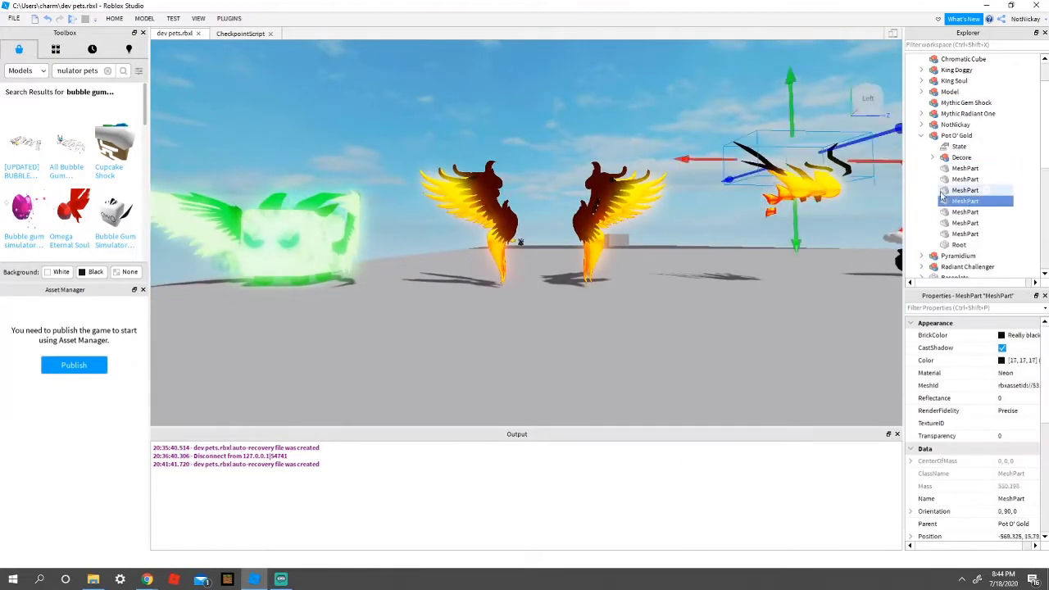
pyautogui.click(615, 235)
pyautogui.moveTo(613, 233); pyautogui.dragTo(545, 235, button='right')
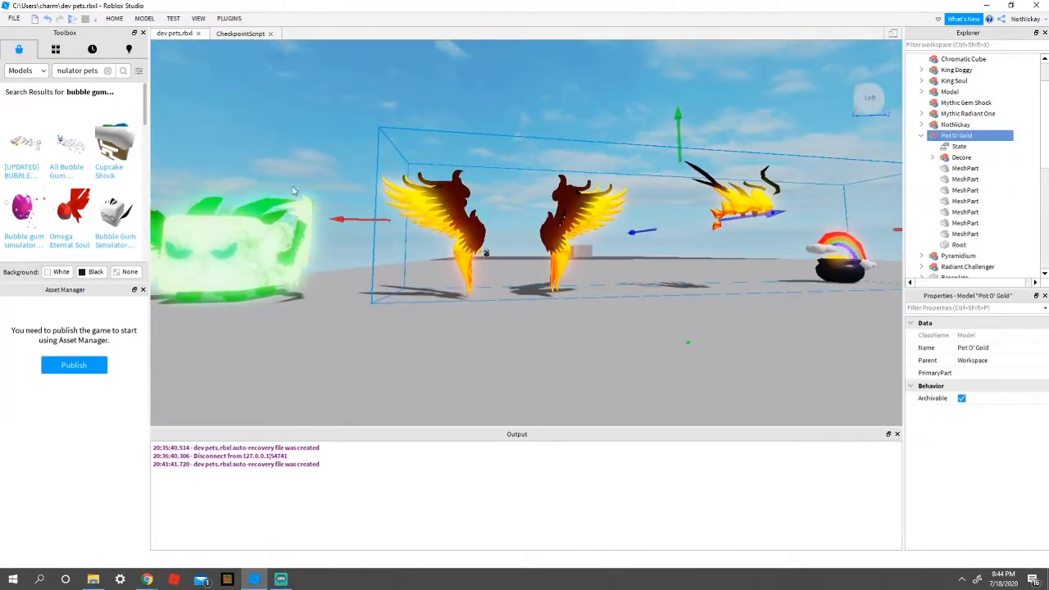
# Step: Examine the Radiant Challenger pet from closer up and expand its model and Decore group to see the parts inside
pyautogui.click(294, 191)
pyautogui.press('w')
pyautogui.moveTo(331, 249); pyautogui.dragTo(332, 251, button='right')
pyautogui.moveTo(431, 335); pyautogui.dragTo(461, 333, button='right')
pyautogui.press('w')
pyautogui.scroll(-1, 953, 266)
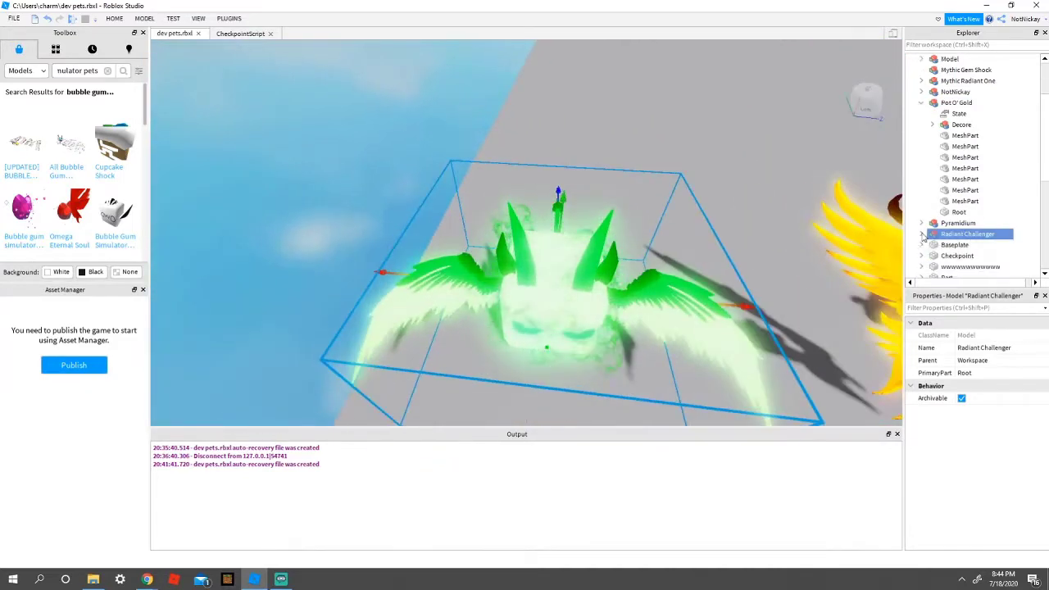
pyautogui.click(922, 235)
pyautogui.scroll(-1, 934, 235)
pyautogui.click(954, 223)
pyautogui.click(952, 213)
pyautogui.click(932, 214)
pyautogui.click(954, 225)
pyautogui.scroll(-1, 951, 226)
# Step: Delete the Stone and AnimatedFace parts from the Radiant Challenger's Decore group
pyautogui.click(950, 203)
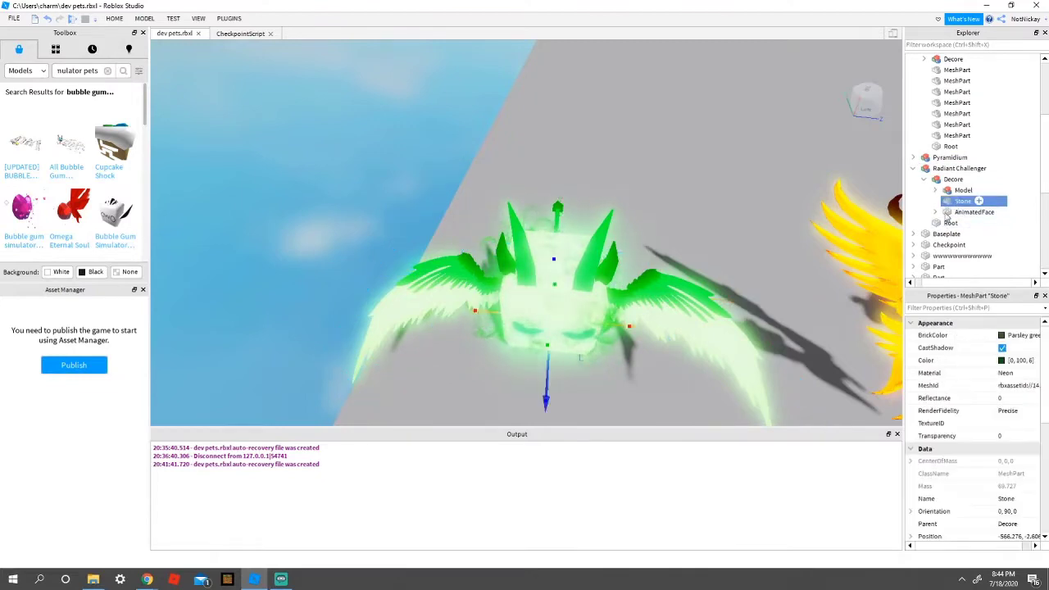
pyautogui.moveTo(854, 277); pyautogui.dragTo(855, 276, button='right')
pyautogui.press('Delete')
pyautogui.click(961, 203)
pyautogui.press('Delete')
# Step: Examine the mesh parts in the Radiant Challenger's inner Model group to identify its horns and wings
pyautogui.click(935, 190)
pyautogui.scroll(-1, 950, 190)
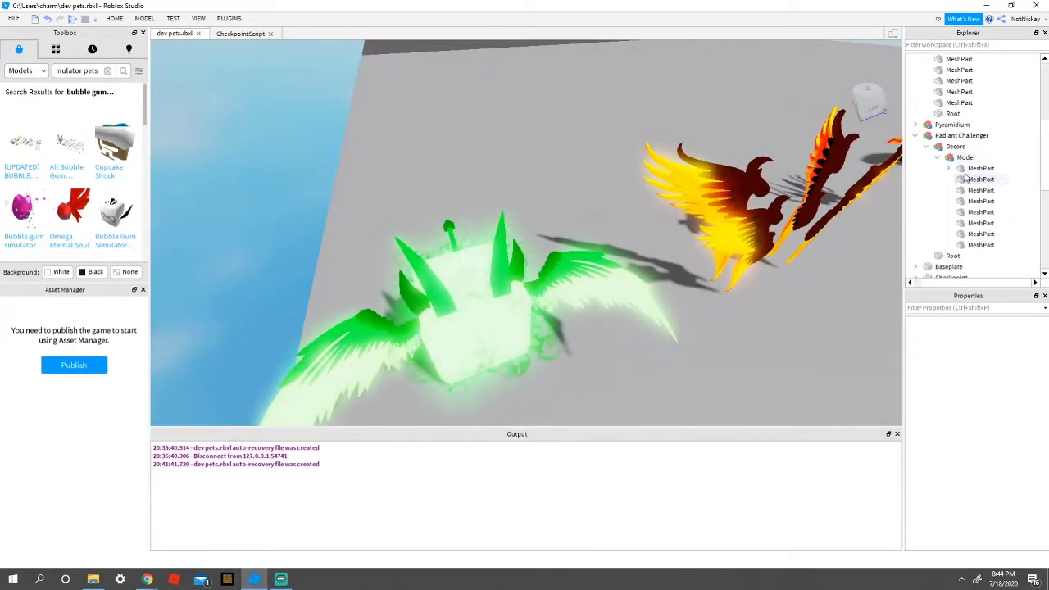
pyautogui.click(979, 179)
pyautogui.moveTo(818, 244); pyautogui.dragTo(819, 243, button='right')
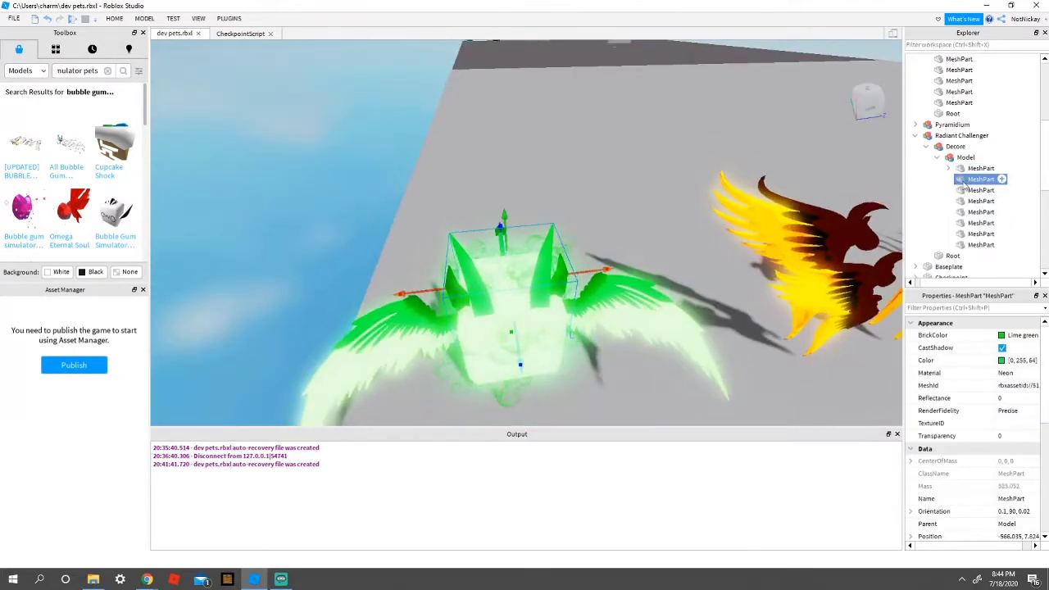
pyautogui.moveTo(735, 276); pyautogui.dragTo(736, 276, button='right')
pyautogui.scroll(-3, 735, 276)
pyautogui.scroll(3, 578, 304)
pyautogui.moveTo(579, 304); pyautogui.dragTo(579, 304, button='right')
pyautogui.click(974, 202)
# Step: Move the Pot O' Gold model with its collected parts into the Radiant Challenger model
pyautogui.moveTo(759, 260); pyautogui.dragTo(760, 261, button='right')
pyautogui.press('d')
pyautogui.scroll(-5, 953, 188)
pyautogui.scroll(5, 953, 190)
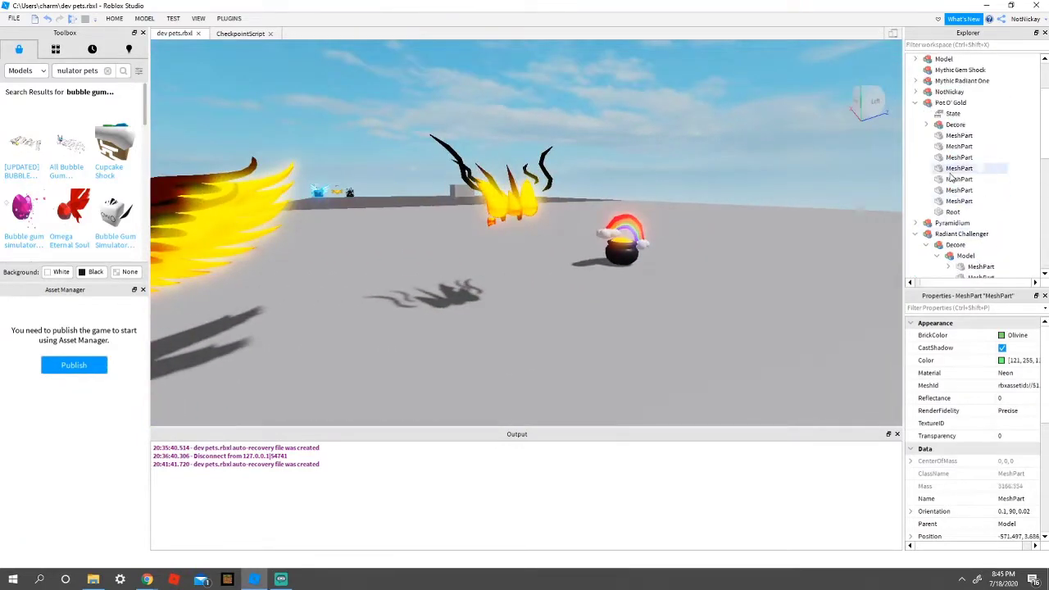
pyautogui.moveTo(958, 141); pyautogui.dragTo(980, 193)
pyautogui.scroll(-3, 979, 194)
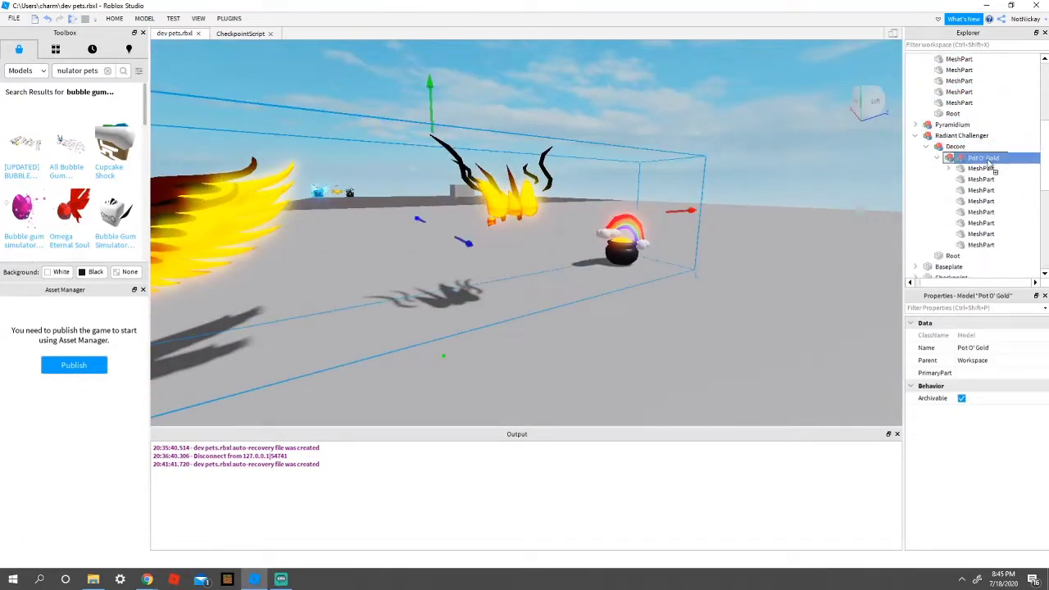
pyautogui.moveTo(959, 137); pyautogui.dragTo(960, 138)
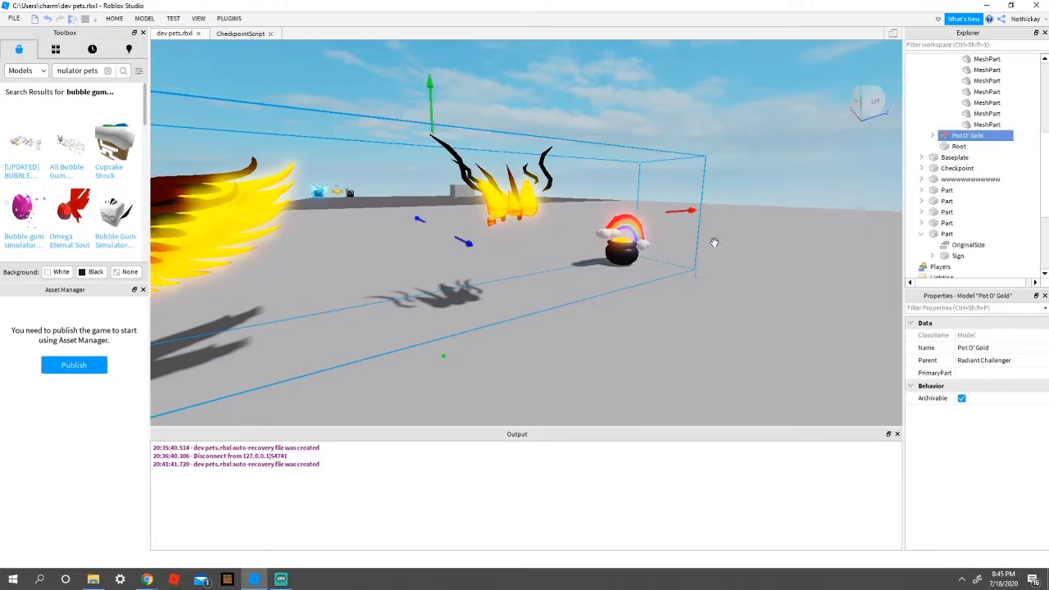
# Step: Examine the Radiant Challenger's mesh parts again to find those that form the green wings
pyautogui.moveTo(714, 241); pyautogui.dragTo(715, 241, button='right')
pyautogui.scroll(3, 957, 147)
pyautogui.moveTo(795, 238); pyautogui.dragTo(795, 238, button='right')
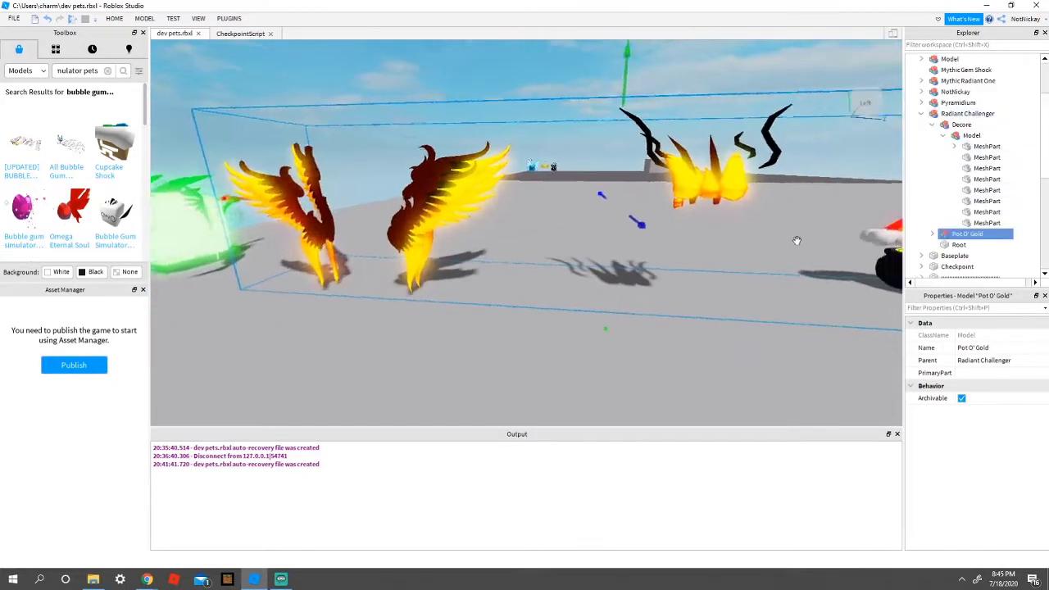
pyautogui.scroll(-2, 795, 239)
pyautogui.click(980, 156)
pyautogui.click(960, 127)
pyautogui.moveTo(691, 243); pyautogui.dragTo(692, 244, button='right')
pyautogui.click(977, 147)
# Step: Delete the three mesh parts that form the Radiant Challenger's green wings
pyautogui.click(976, 181)
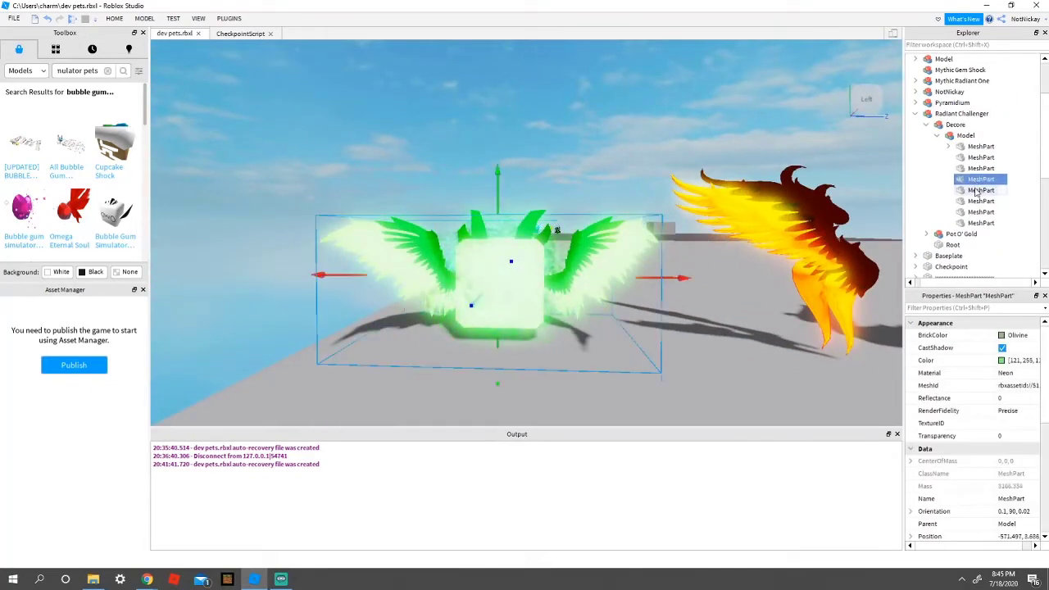
pyautogui.press('Delete')
pyautogui.click(976, 192)
pyautogui.press('Delete')
pyautogui.click(979, 192)
pyautogui.press('Delete')
# Step: Set the cube body's Poison particle emitter to red (255, 0, 0) and change the colour of its SquirtWater emitter
pyautogui.moveTo(623, 305); pyautogui.dragTo(623, 306, button='right')
pyautogui.press('d')
pyautogui.click(978, 158)
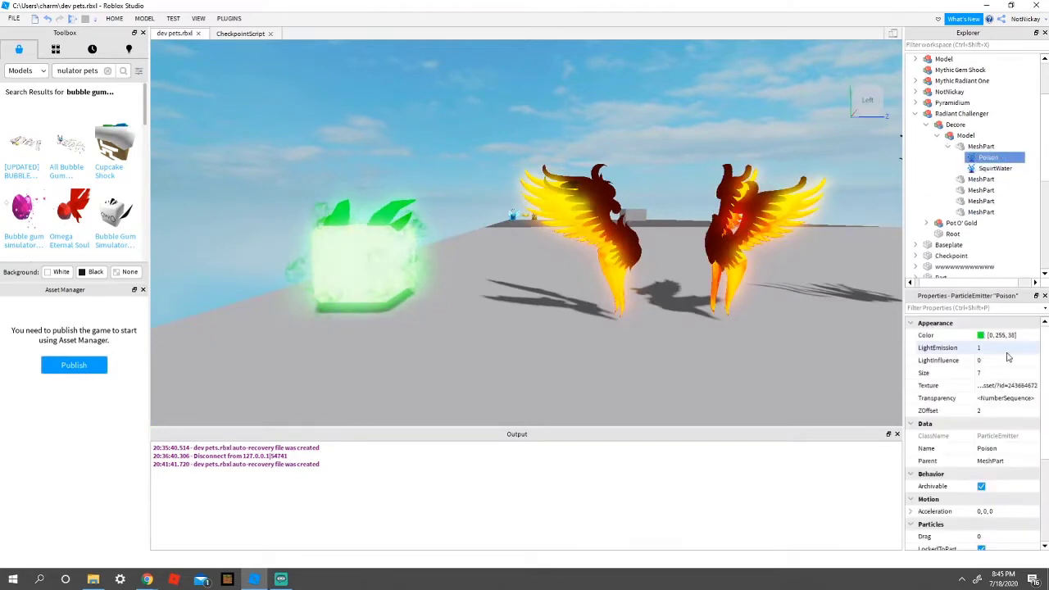
pyautogui.click(981, 336)
pyautogui.click(981, 336)
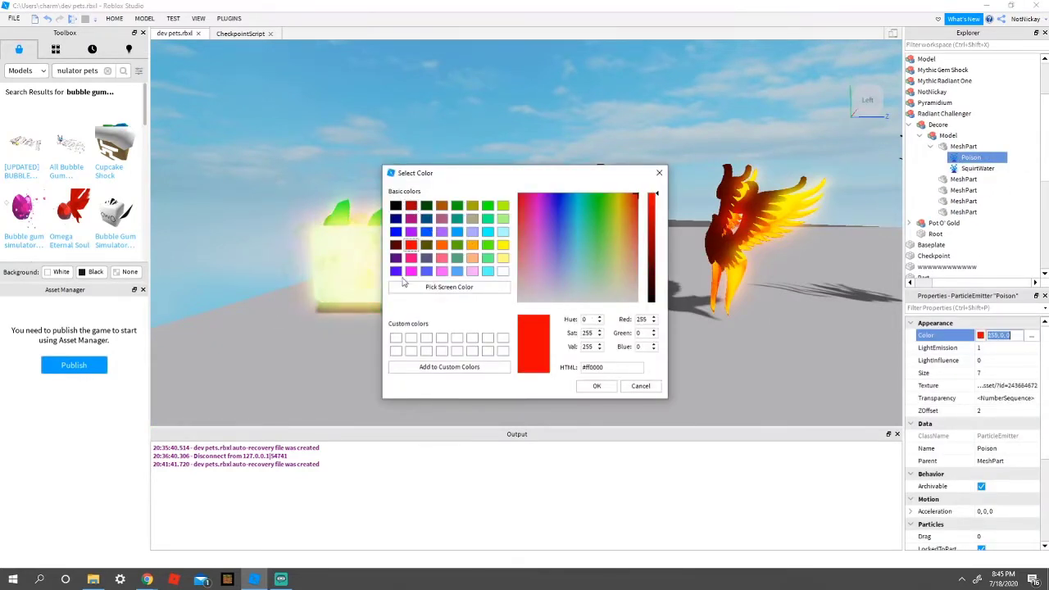
pyautogui.click(595, 387)
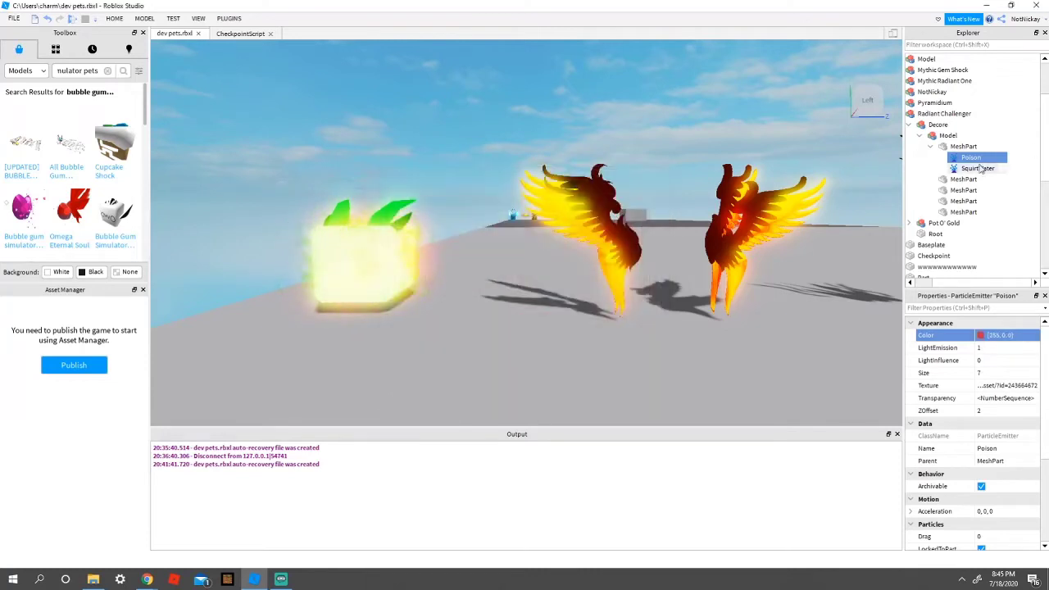
pyautogui.click(980, 336)
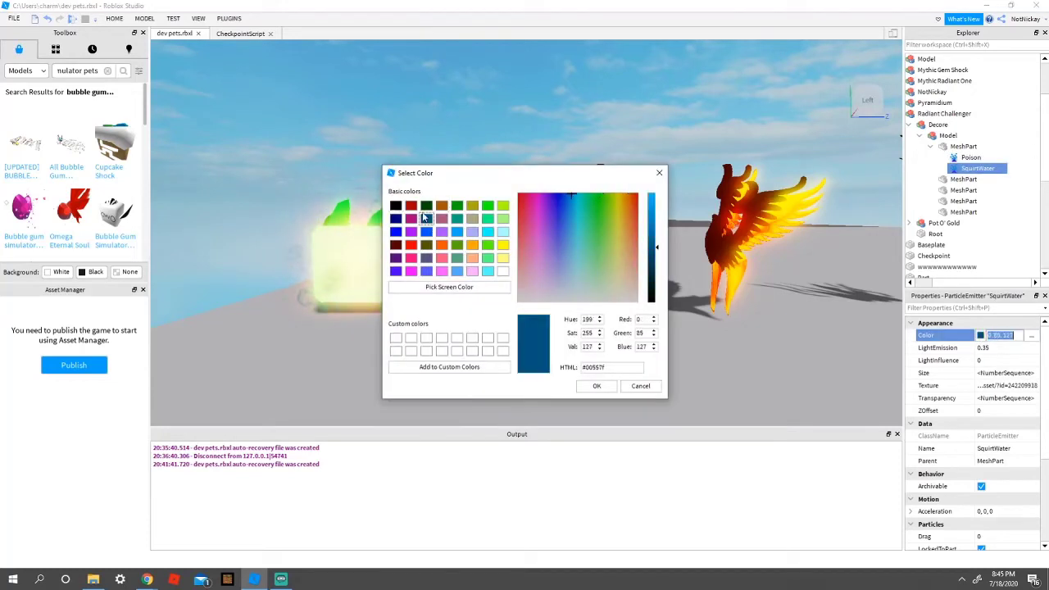
pyautogui.click(596, 386)
# Step: Try Really red as the cube body's BrickColor, and settle on Maroon
pyautogui.click(964, 146)
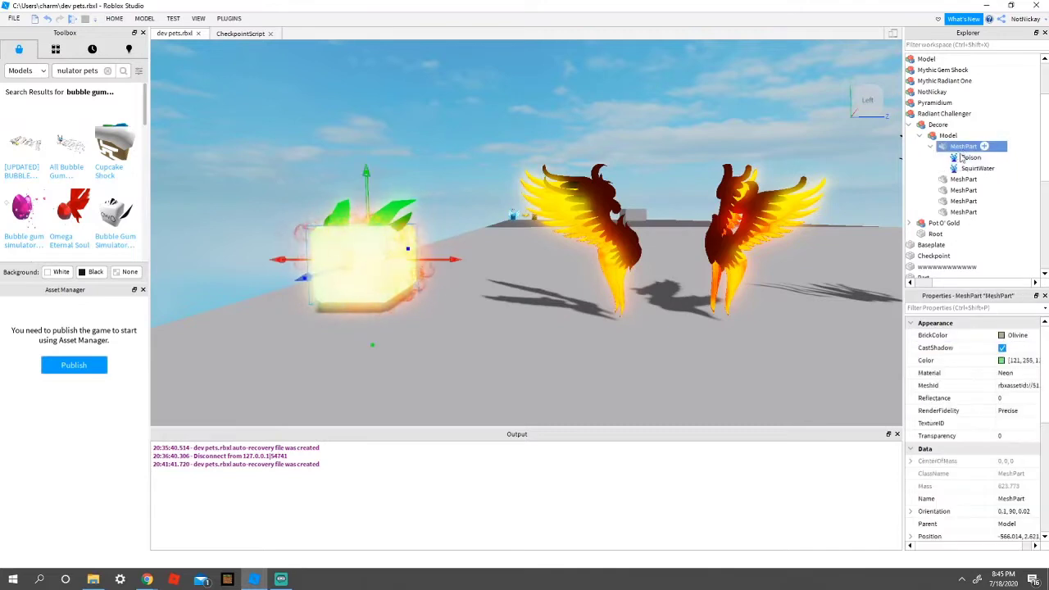
pyautogui.click(991, 336)
pyautogui.click(999, 447)
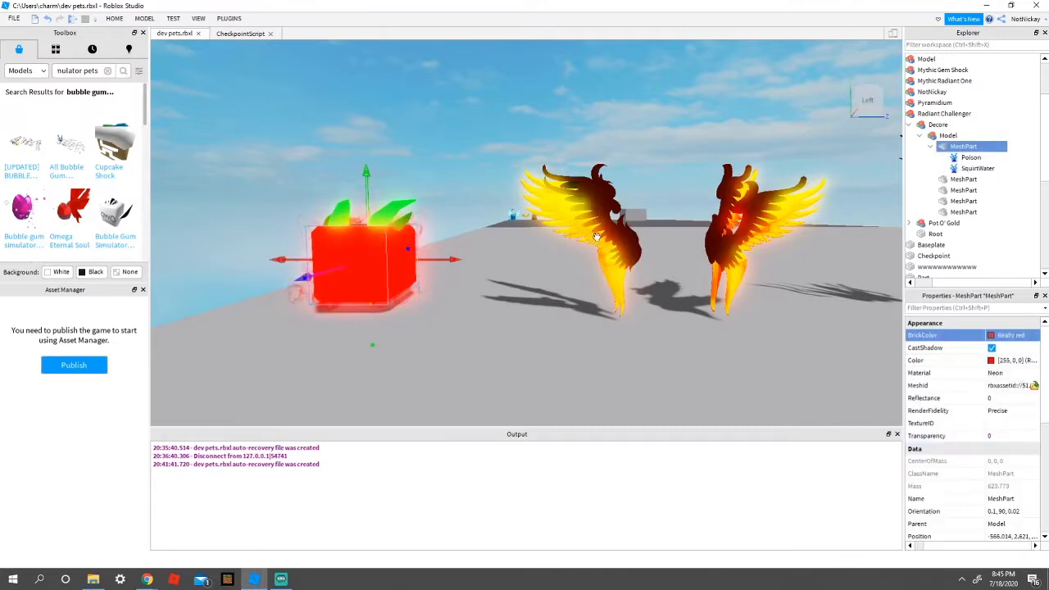
pyautogui.click(1009, 337)
pyautogui.click(1030, 446)
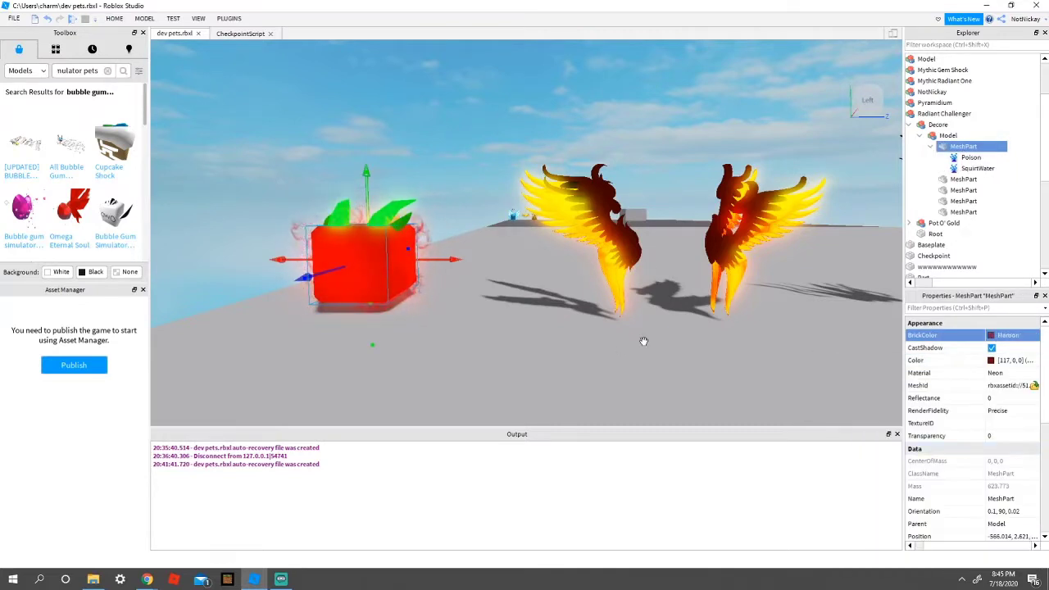
# Step: Select the inner Model group with the red cube and green horns and move it between the two flame wings
pyautogui.click(616, 260)
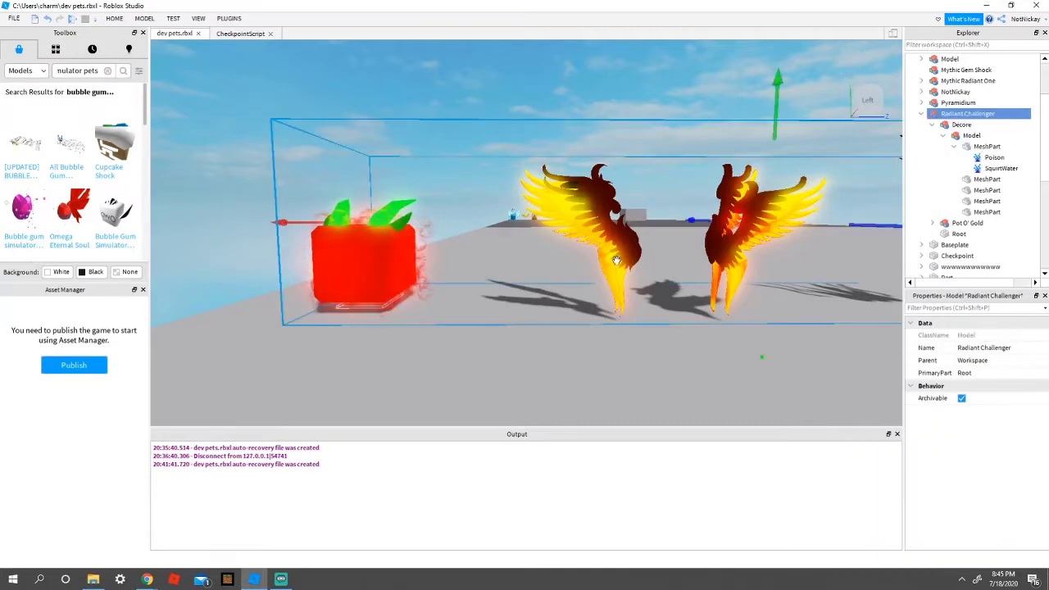
pyautogui.click(942, 119)
pyautogui.scroll(1, 953, 129)
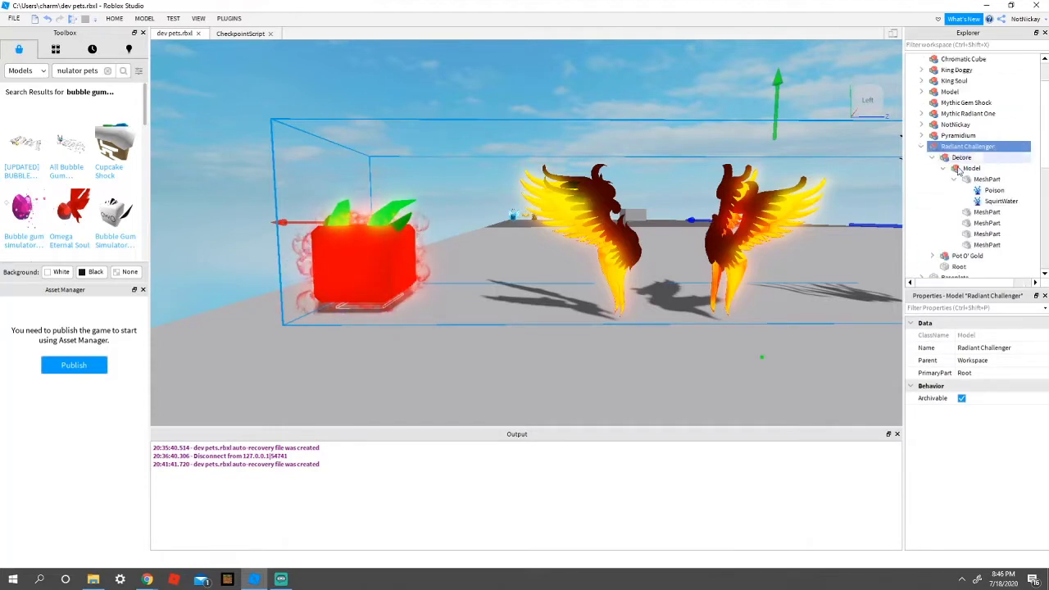
pyautogui.click(963, 157)
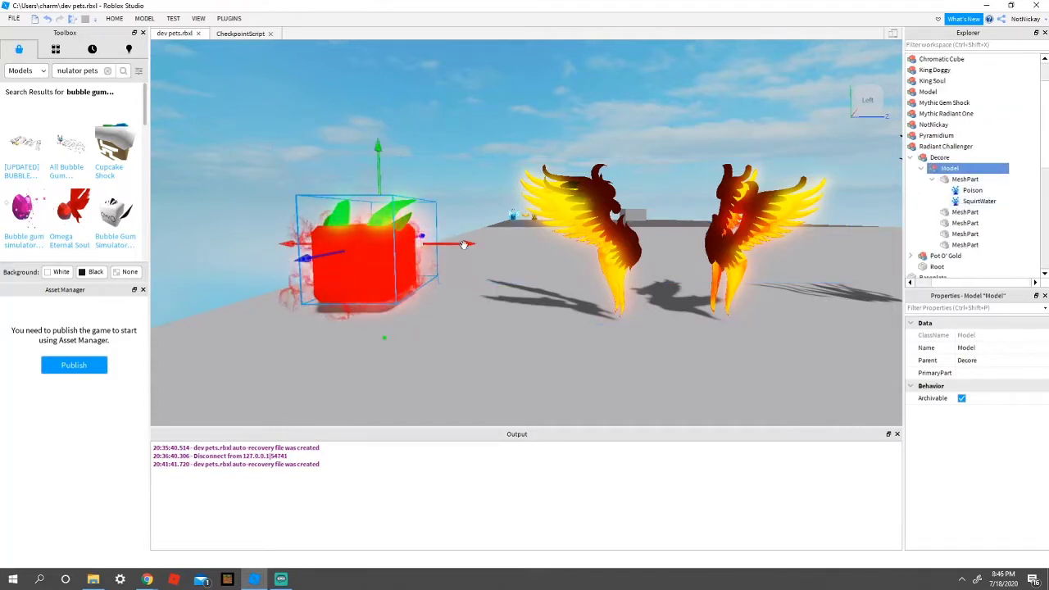
pyautogui.moveTo(464, 245); pyautogui.dragTo(732, 259)
pyautogui.press('d')
pyautogui.press('w')
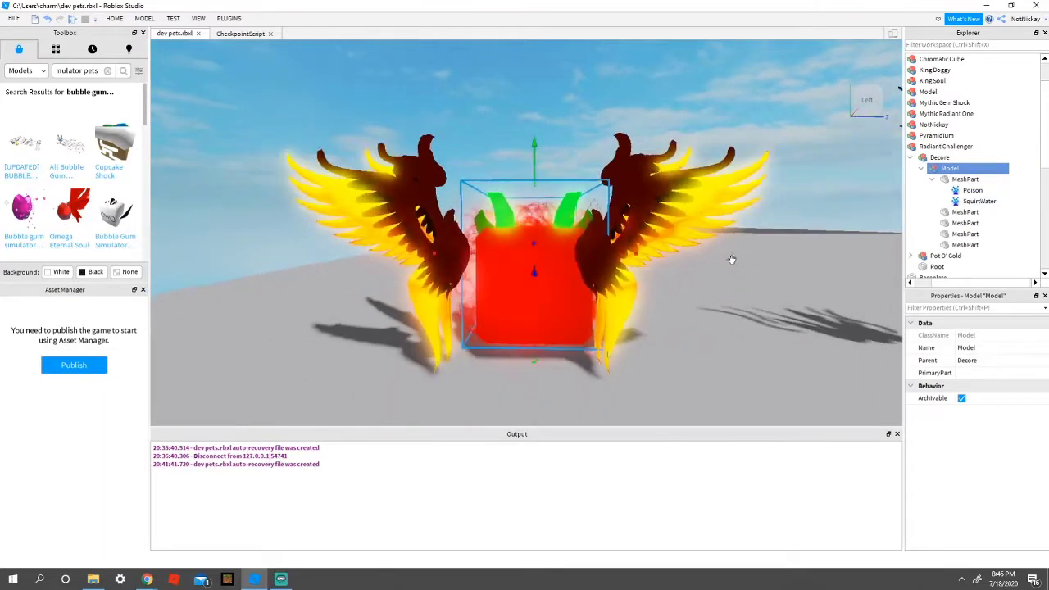
# Step: Expand the Pot O' Gold model and examine which of its mesh parts belong to the pot, rainbow and wings
pyautogui.moveTo(732, 259); pyautogui.dragTo(517, 314, button='right')
pyautogui.press('s')
pyautogui.scroll(-2, 964, 199)
pyautogui.click(911, 188)
pyautogui.press('d')
pyautogui.press('w')
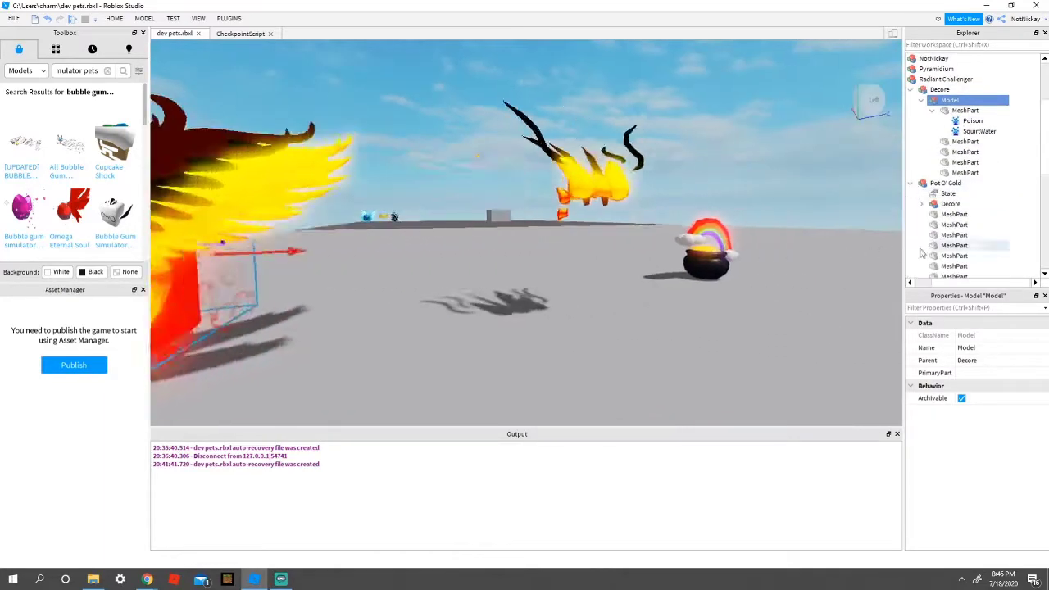
pyautogui.click(976, 215)
pyautogui.press('d')
pyautogui.press('w')
pyautogui.scroll(-3, 919, 238)
pyautogui.click(961, 194)
pyautogui.click(956, 185)
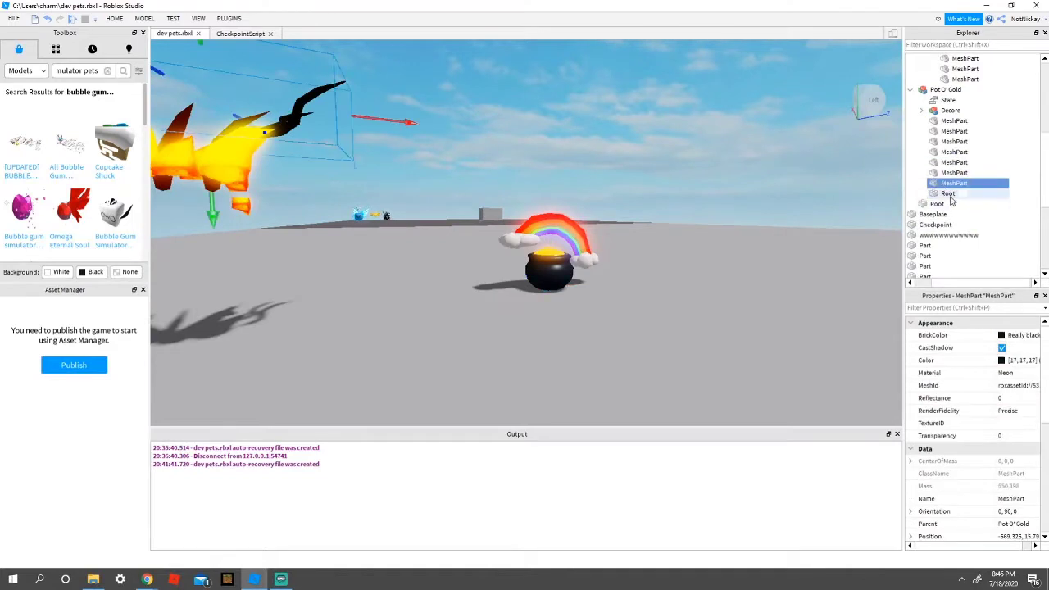
pyautogui.click(951, 196)
pyautogui.click(955, 182)
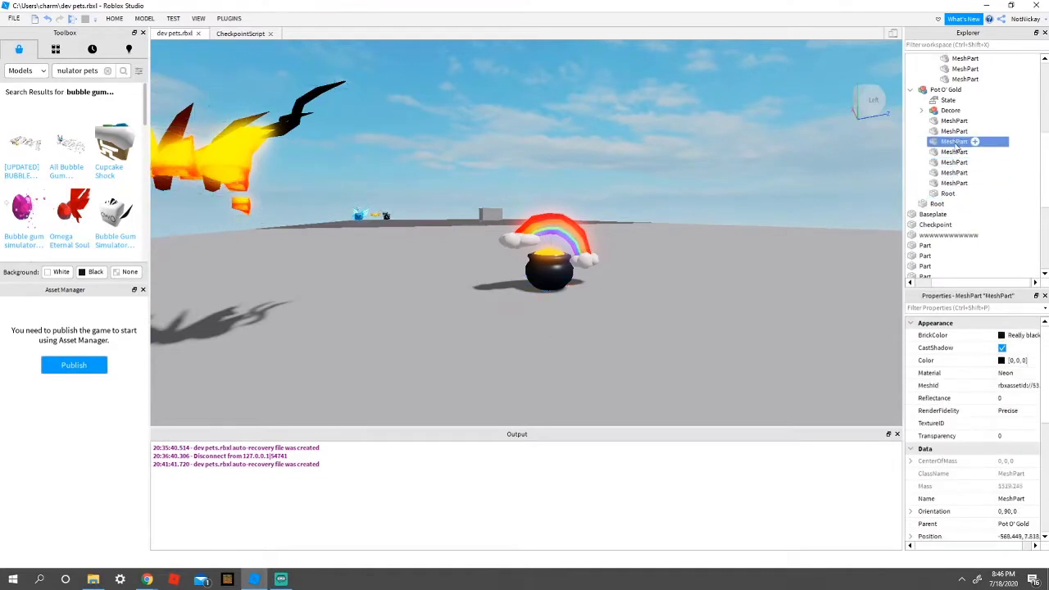
# Step: Delete the Model group that forms the black pot from the Pot O' Gold's Decore group
pyautogui.scroll(2, 973, 163)
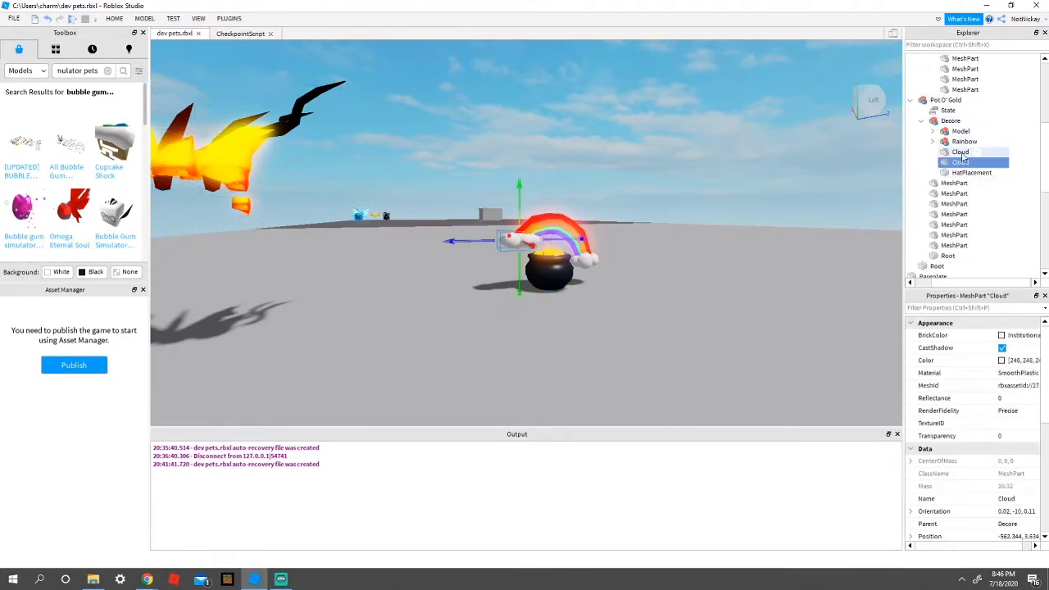
pyautogui.click(959, 173)
pyautogui.click(955, 183)
pyautogui.click(965, 101)
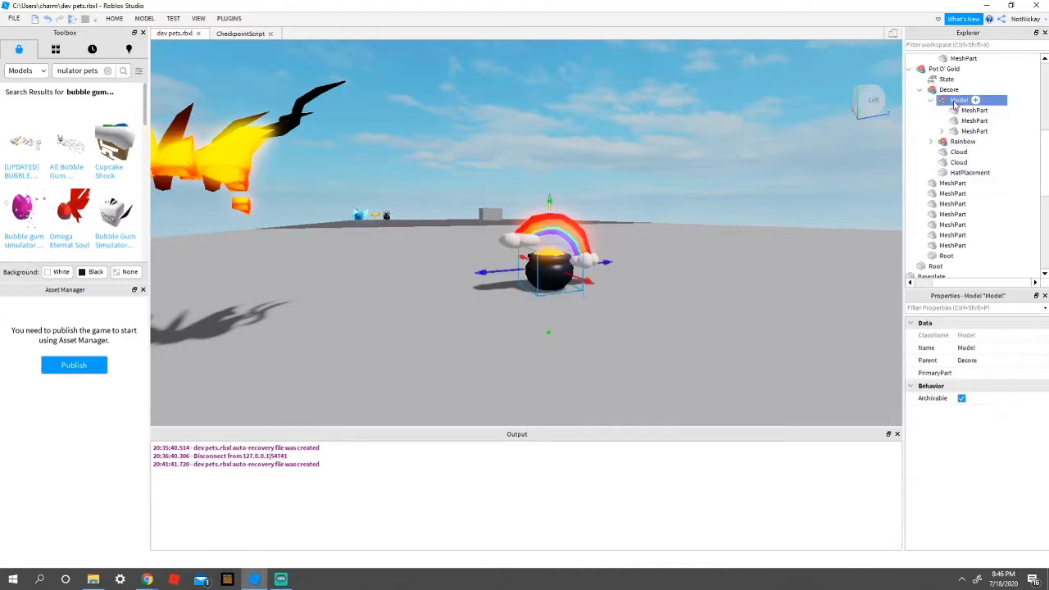
pyautogui.press('Delete')
pyautogui.moveTo(579, 218); pyautogui.dragTo(575, 224, button='right')
pyautogui.click(575, 222)
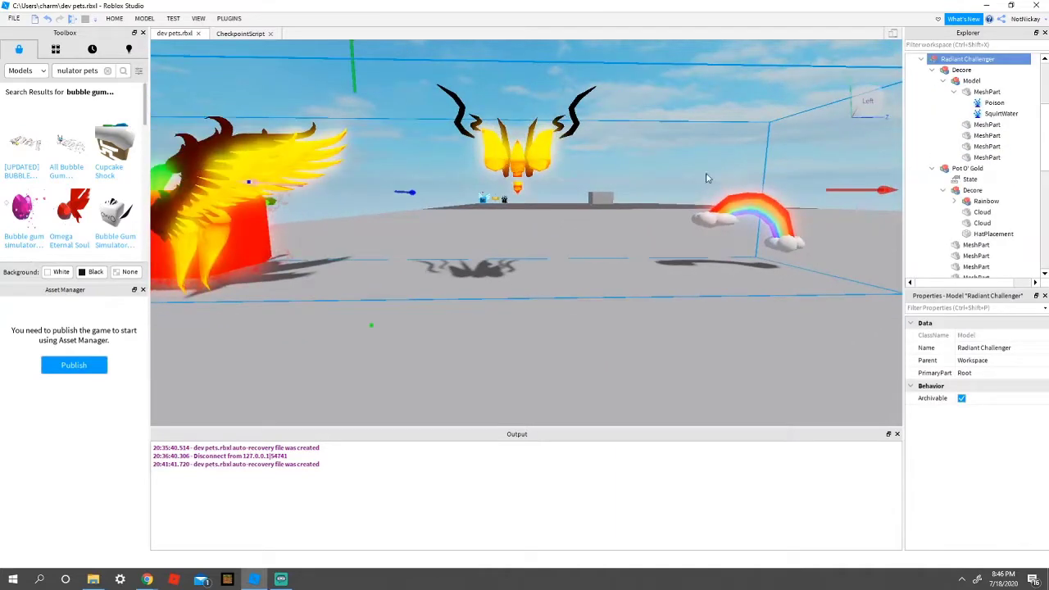
# Step: Try deleting the cube body's inner Model group, and undo the deletion
pyautogui.moveTo(708, 178); pyautogui.dragTo(583, 192, button='right')
pyautogui.press('a')
pyautogui.press('s')
pyautogui.click(971, 83)
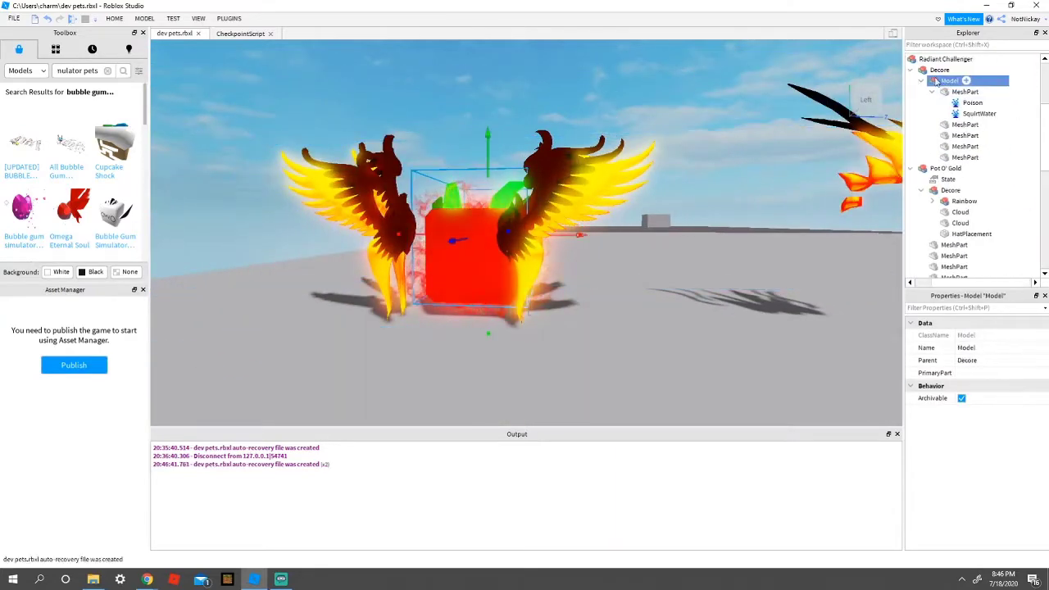
pyautogui.press('Delete')
pyautogui.hotkey('ctrl', 'z')
# Step: Delete the two green horn mesh parts from the cube body's inner Model group
pyautogui.click(980, 102)
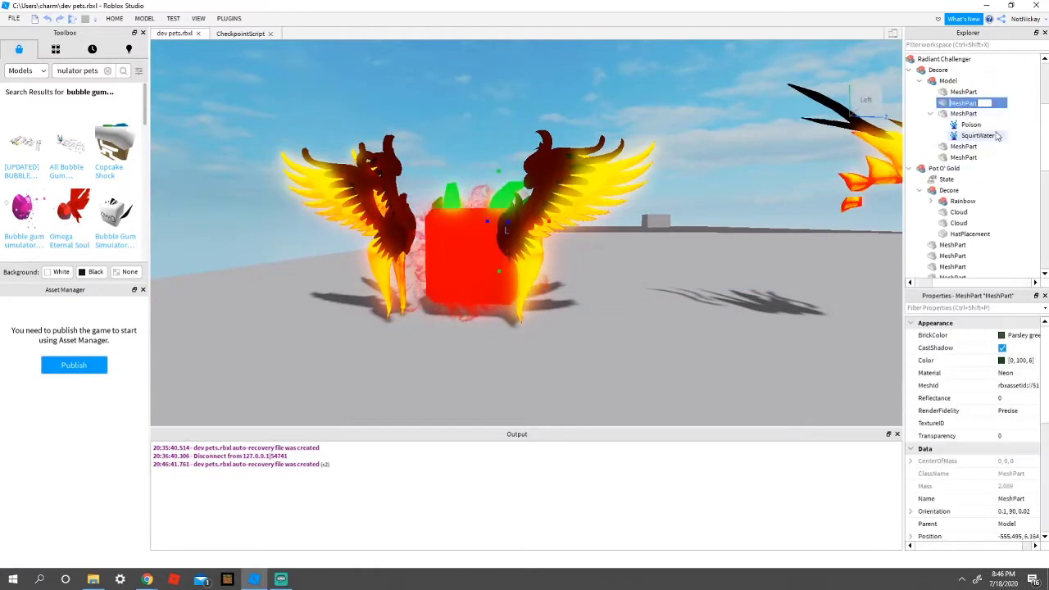
pyautogui.press('Delete')
pyautogui.moveTo(721, 215); pyautogui.dragTo(718, 210, button='right')
pyautogui.press('w')
pyautogui.click(957, 104)
pyautogui.click(956, 125)
pyautogui.press('Delete')
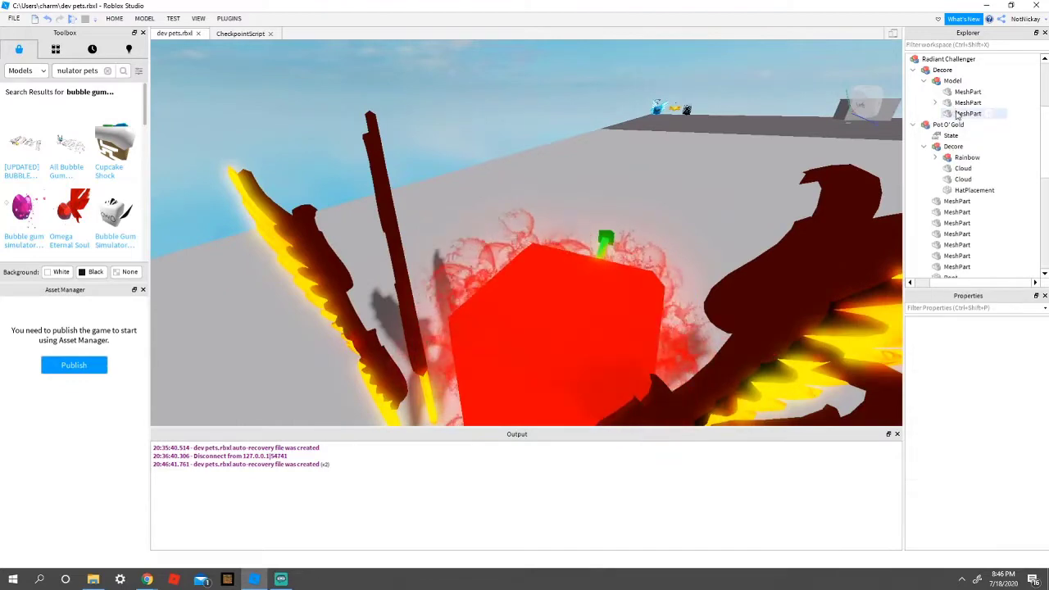
# Step: Set the BrickColor of the cube body's lime green tail to Really red
pyautogui.click(966, 104)
pyautogui.click(972, 114)
pyautogui.moveTo(744, 209); pyautogui.dragTo(748, 208, button='right')
pyautogui.press('s')
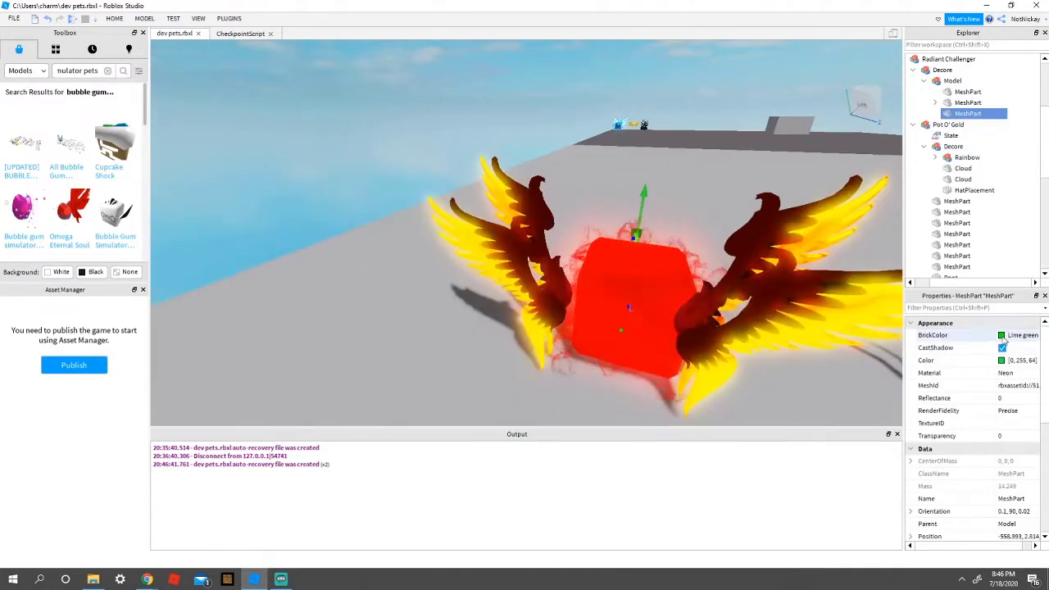
pyautogui.click(1003, 338)
pyautogui.click(1008, 445)
pyautogui.press('w')
pyautogui.moveTo(807, 291); pyautogui.dragTo(797, 290, button='right')
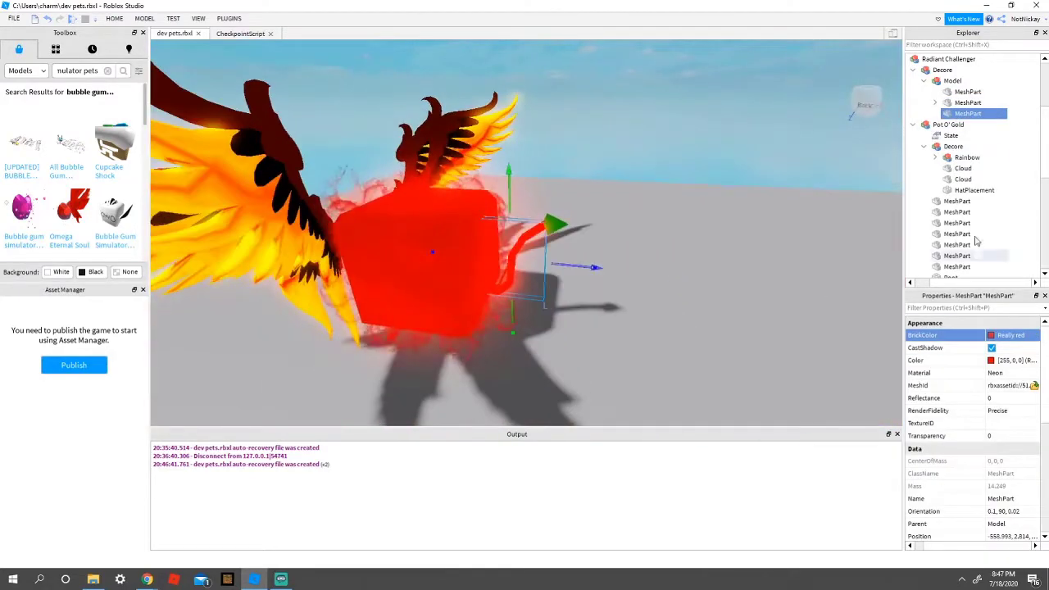
# Step: Set the BrickColor of the green tail tip behind the cube body to Crimson
pyautogui.click(1009, 335)
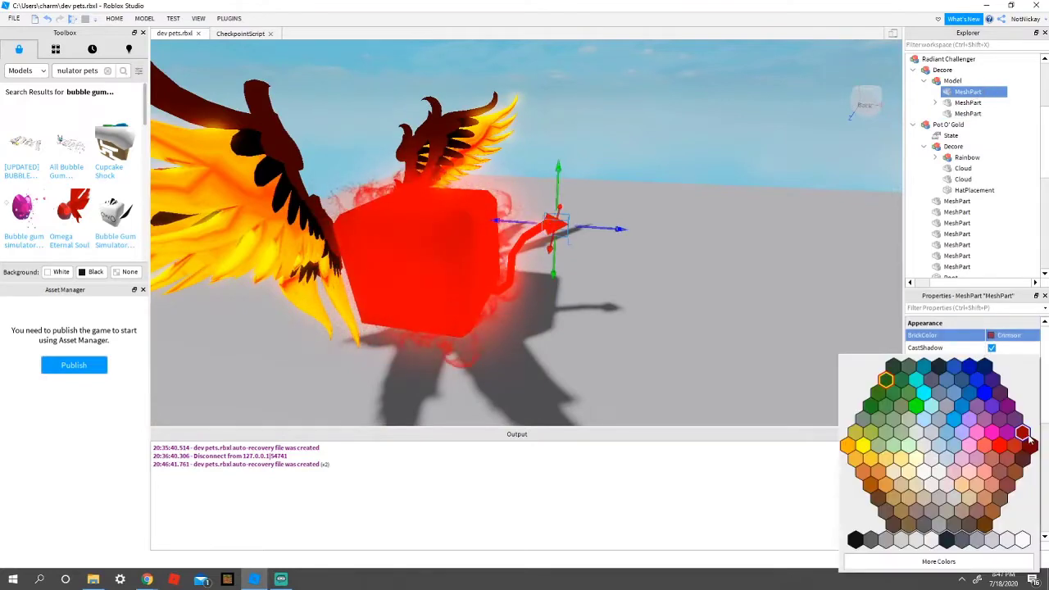
pyautogui.click(1028, 437)
pyautogui.press('s')
pyautogui.moveTo(653, 270); pyautogui.dragTo(680, 282, button='right')
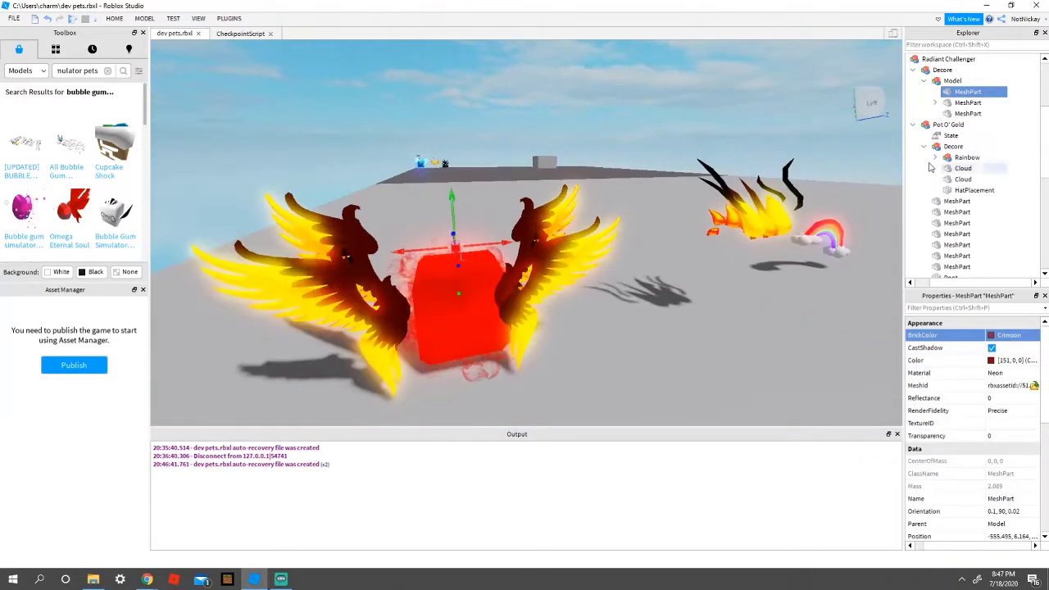
# Step: Select the Radiant Challenger's Decore group and adjust the cube body's position between the two wings
pyautogui.click(934, 81)
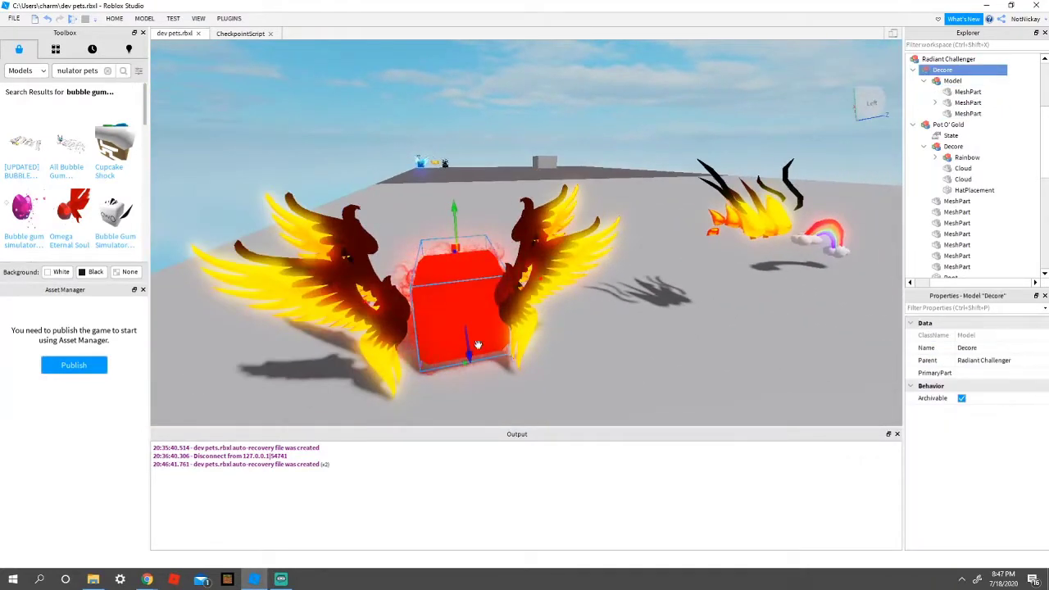
pyautogui.moveTo(473, 372); pyautogui.dragTo(473, 370, button='right')
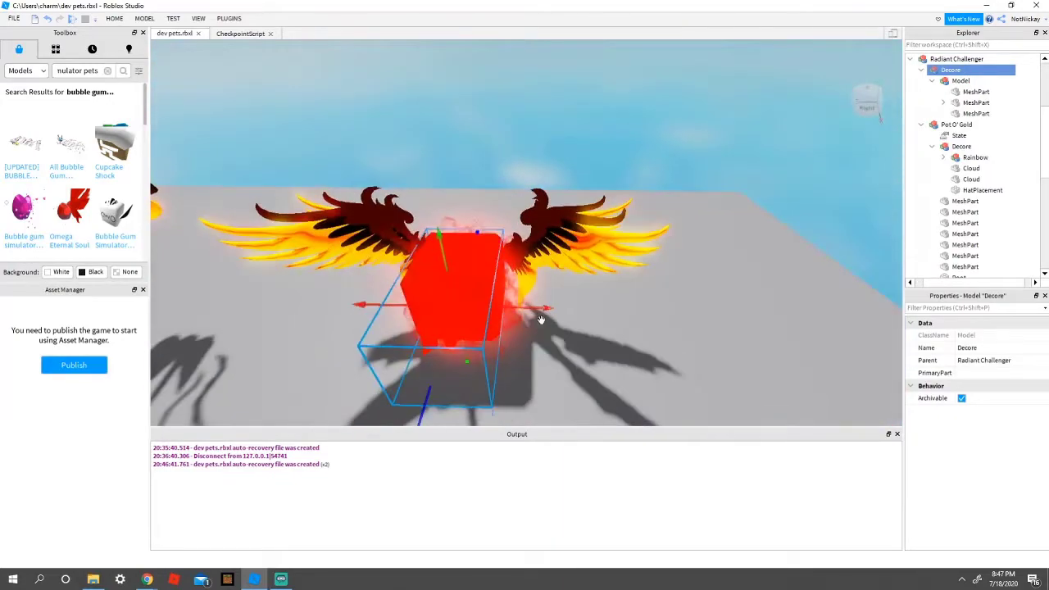
pyautogui.press('w')
pyautogui.moveTo(560, 306); pyautogui.dragTo(563, 305, button='right')
pyautogui.press('s')
# Step: Set the BrickColor of the wings' yellow feather mesh part to Crimson and their inner feather part to Really black
pyautogui.scroll(-2, 984, 156)
pyautogui.click(962, 149)
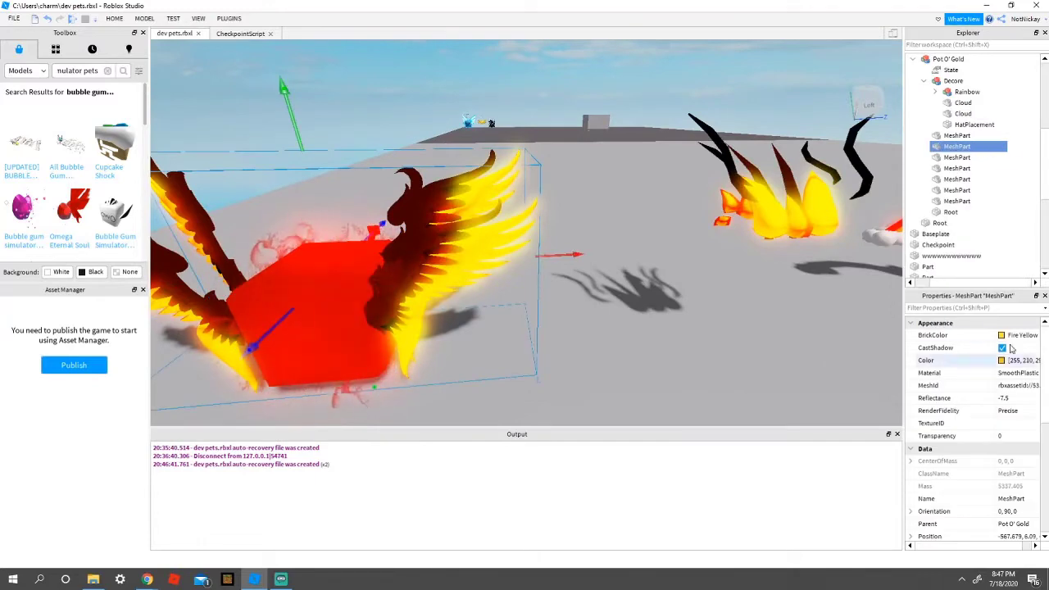
pyautogui.click(1008, 336)
pyautogui.click(1025, 434)
pyautogui.moveTo(694, 292); pyautogui.dragTo(693, 292, button='right')
pyautogui.click(967, 157)
pyautogui.click(1010, 335)
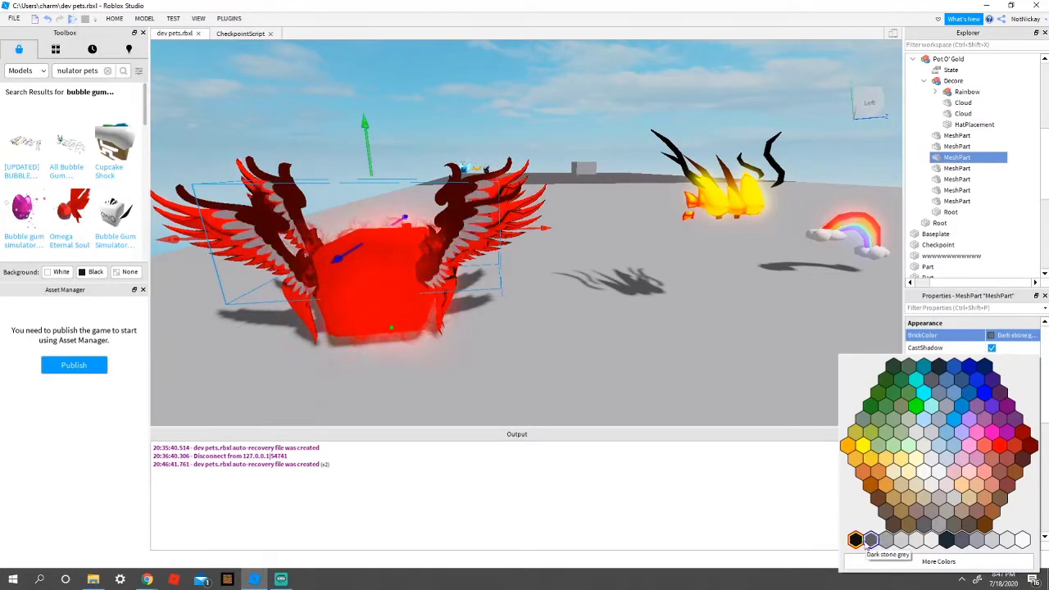
pyautogui.click(855, 540)
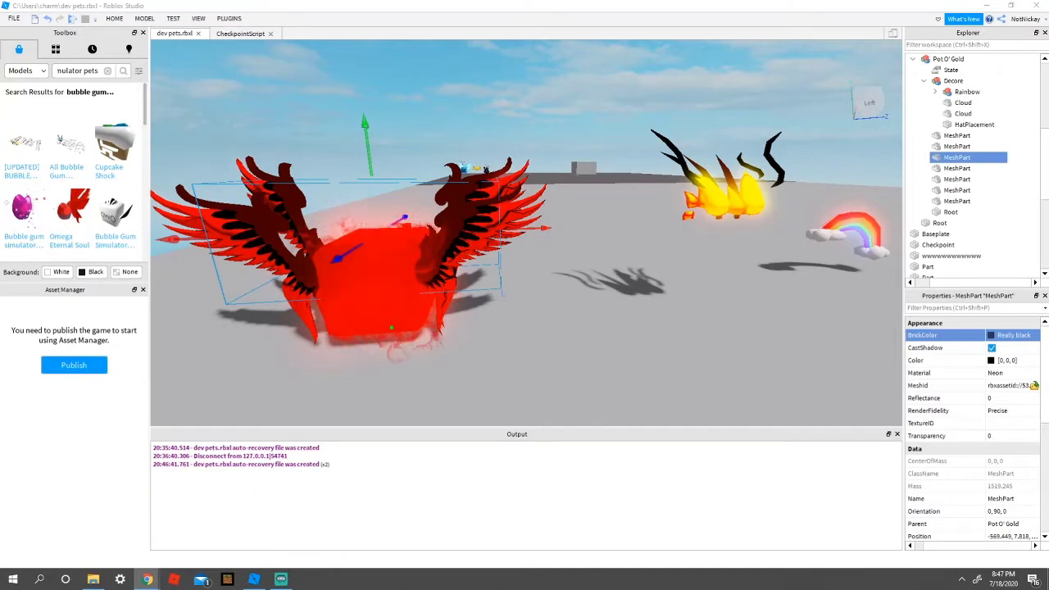
pyautogui.moveTo(737, 375); pyautogui.dragTo(565, 211, button='right')
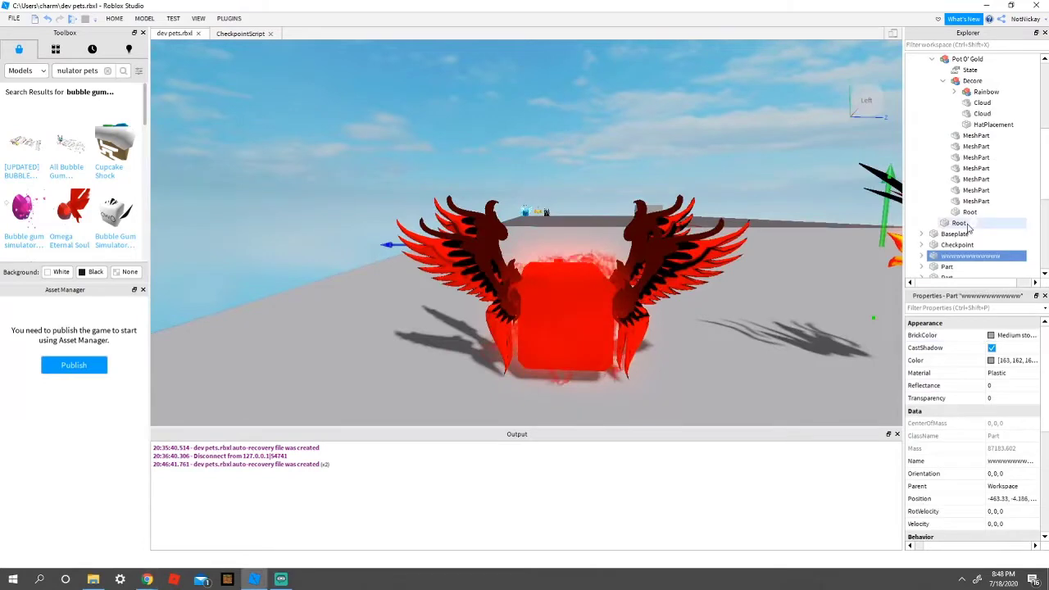
# Step: Select all the Rainbow's coloured pieces and both clouds in the Pot O' Gold's Decore group and move them over to the cube body
pyautogui.click(968, 224)
pyautogui.click(957, 245)
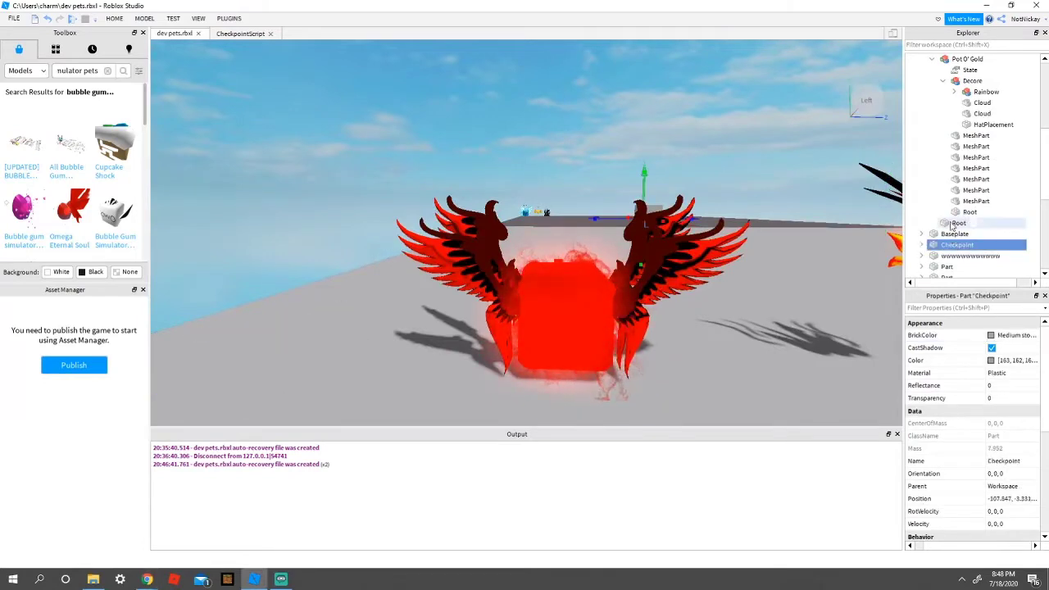
pyautogui.click(956, 223)
pyautogui.click(957, 201)
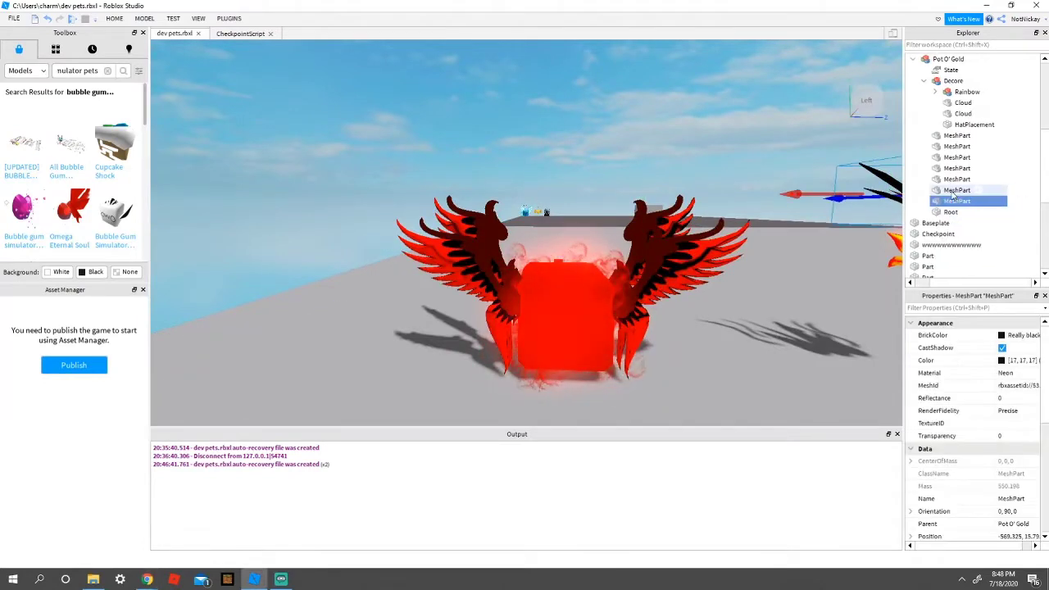
pyautogui.click(976, 105)
pyautogui.doubleClick(981, 91)
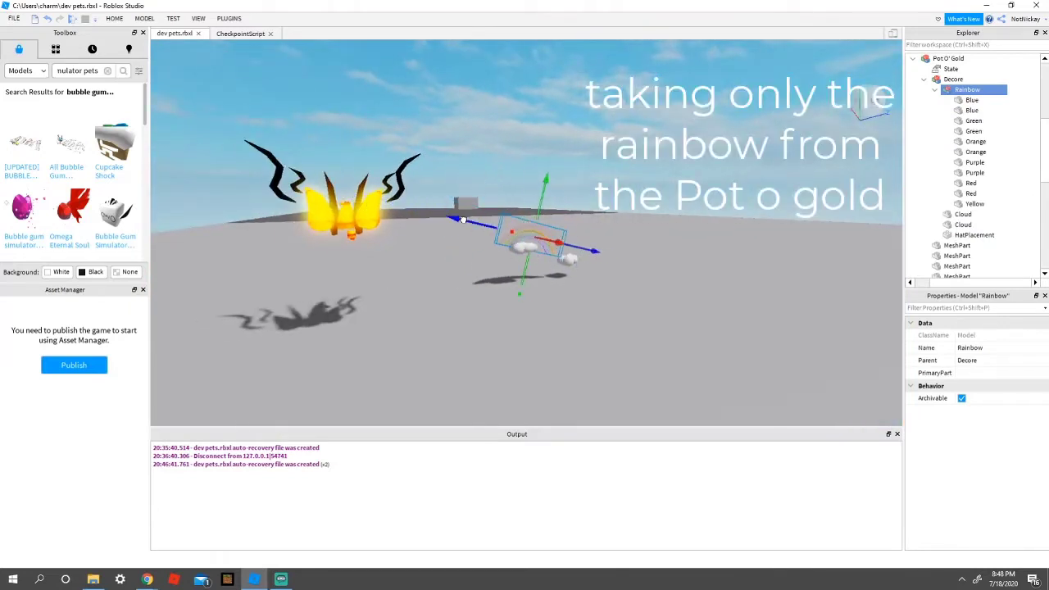
pyautogui.click(957, 101)
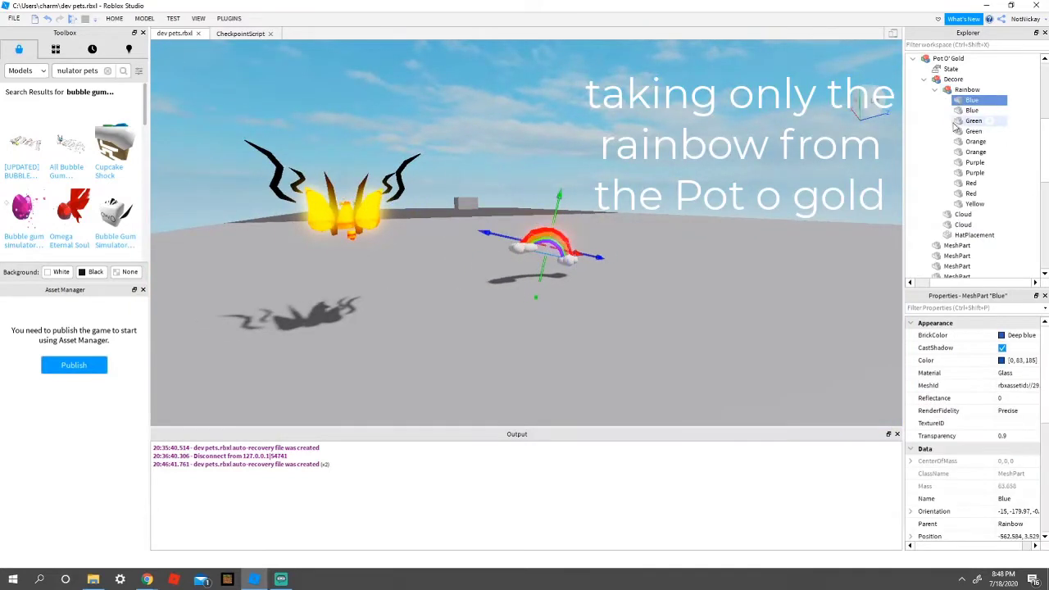
pyautogui.moveTo(1015, 99); pyautogui.dragTo(985, 230)
pyautogui.moveTo(488, 252); pyautogui.dragTo(81, 327)
pyautogui.press('a')
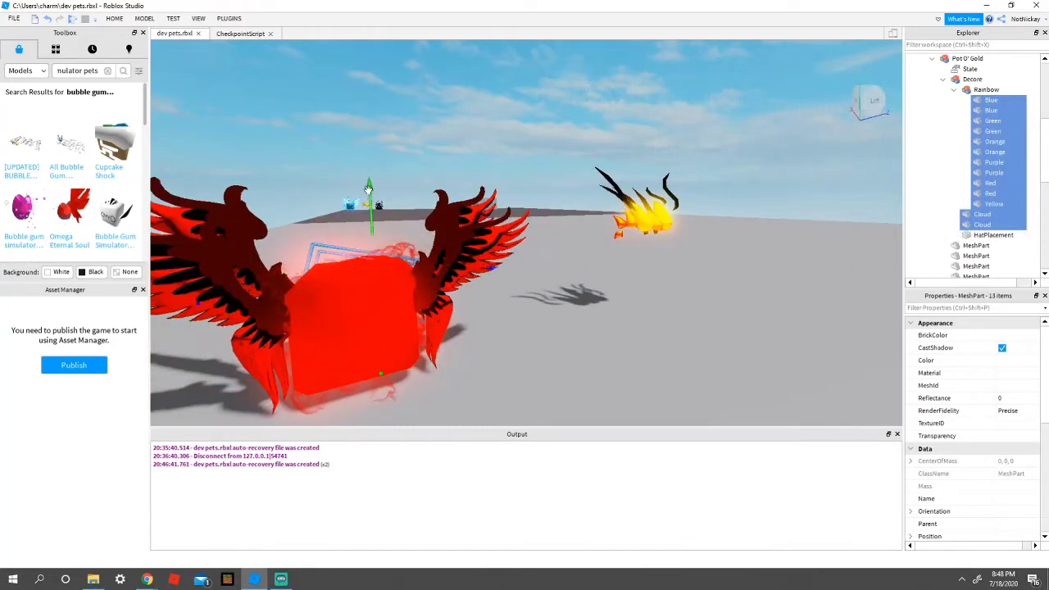
# Step: Raise the rainbow and its clouds above the cube body and centre them between the wings
pyautogui.moveTo(369, 190); pyautogui.dragTo(365, 88)
pyautogui.press('a')
pyautogui.moveTo(364, 89); pyautogui.dragTo(442, 229, button='right')
pyautogui.moveTo(585, 239); pyautogui.dragTo(615, 243)
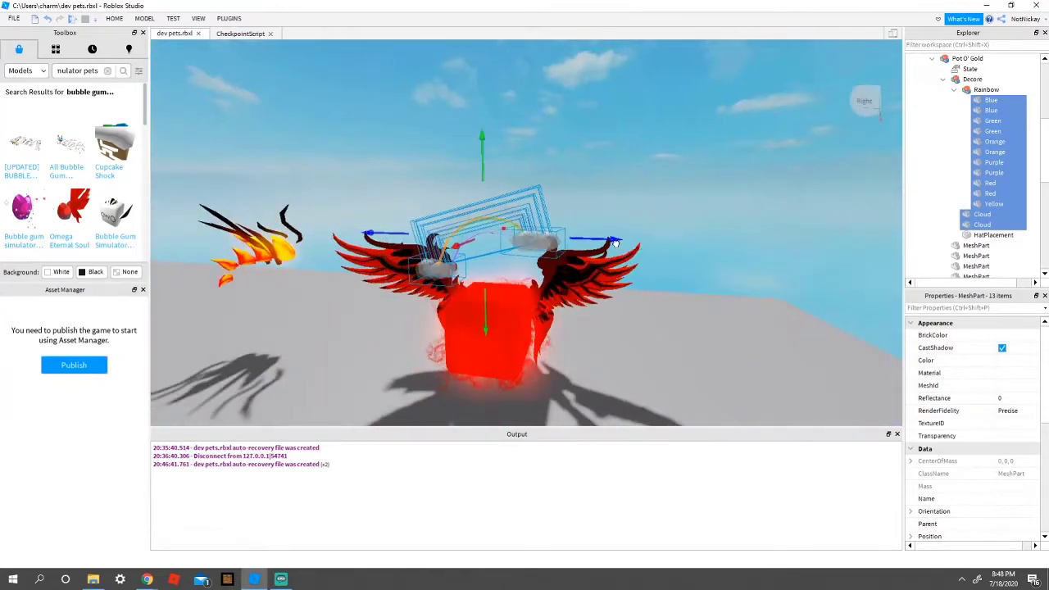
pyautogui.moveTo(616, 243); pyautogui.dragTo(574, 249, button='right')
pyautogui.moveTo(573, 250); pyautogui.dragTo(641, 254)
pyautogui.moveTo(658, 292); pyautogui.dragTo(606, 279, button='right')
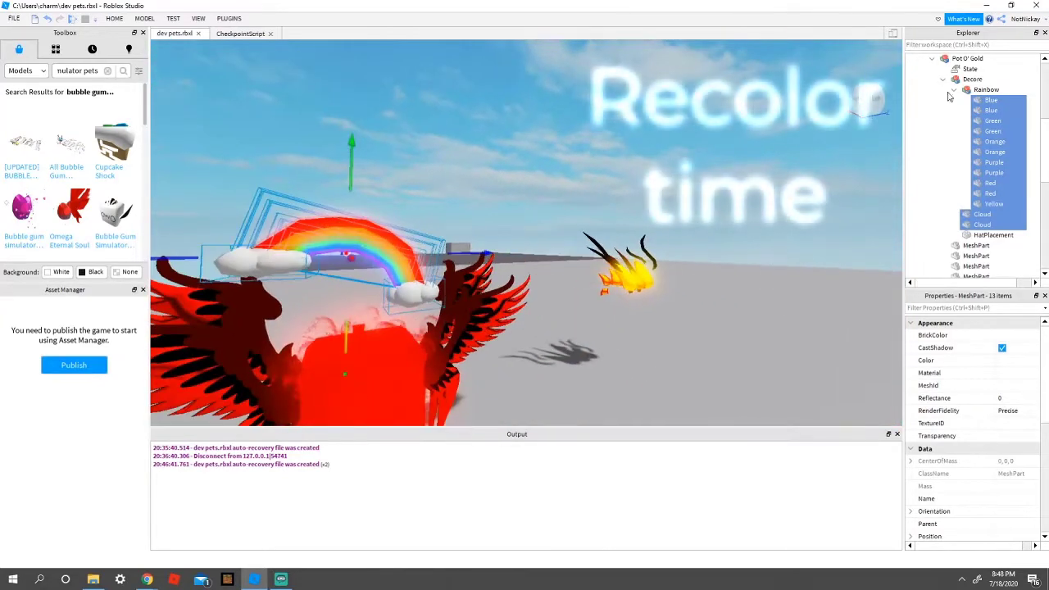
# Step: Set the BrickColor of both Blue pieces of the rainbow to Really red
pyautogui.doubleClick(991, 100)
pyautogui.click(1009, 336)
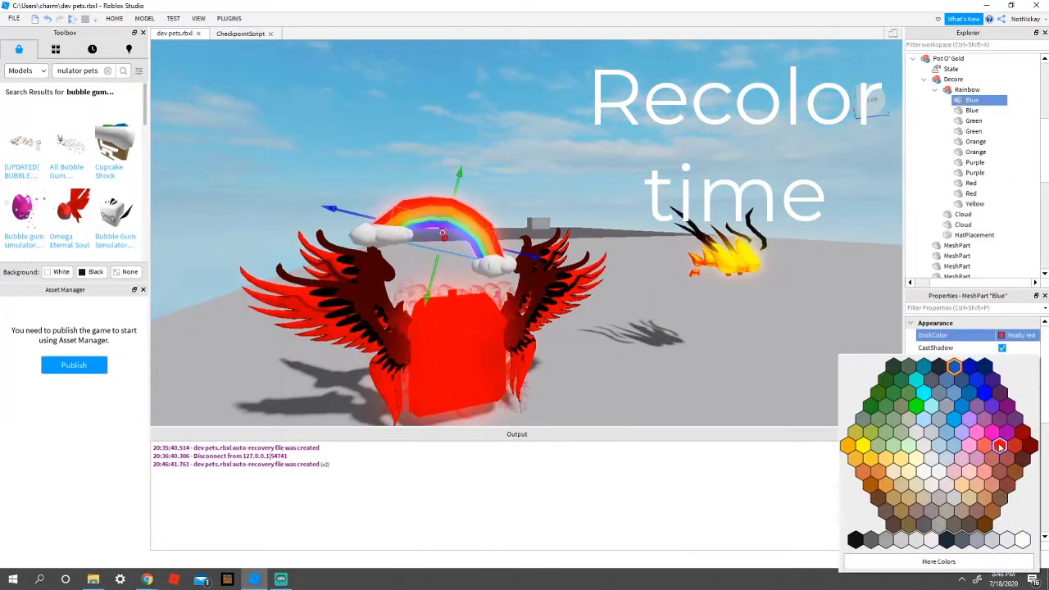
pyautogui.click(999, 446)
pyautogui.click(1007, 337)
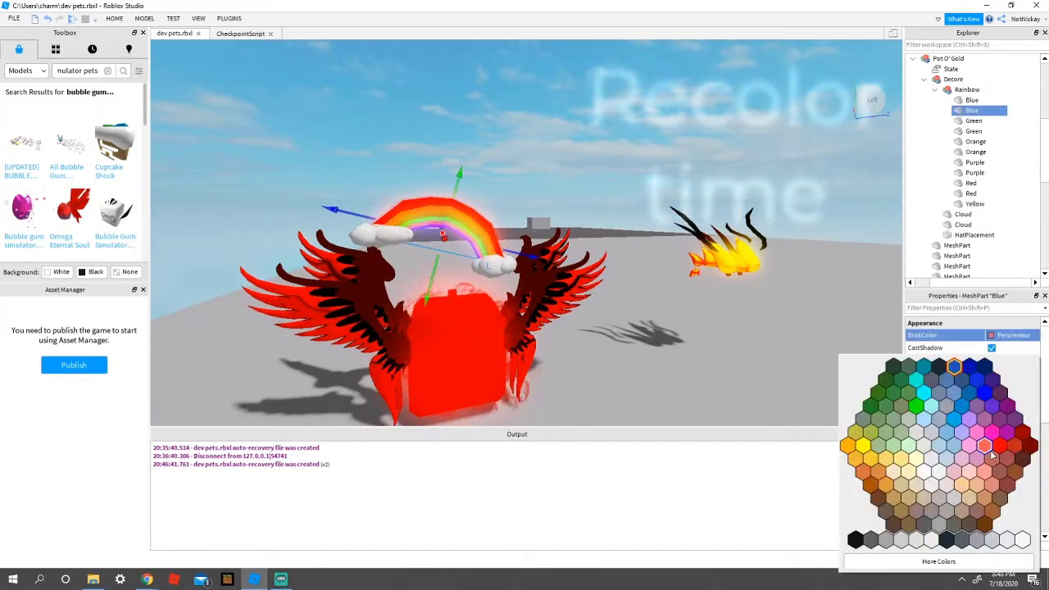
pyautogui.click(998, 445)
# Step: Set the BrickColor of both Green pieces of the rainbow to Really red
pyautogui.click(971, 123)
pyautogui.click(1010, 335)
pyautogui.click(999, 447)
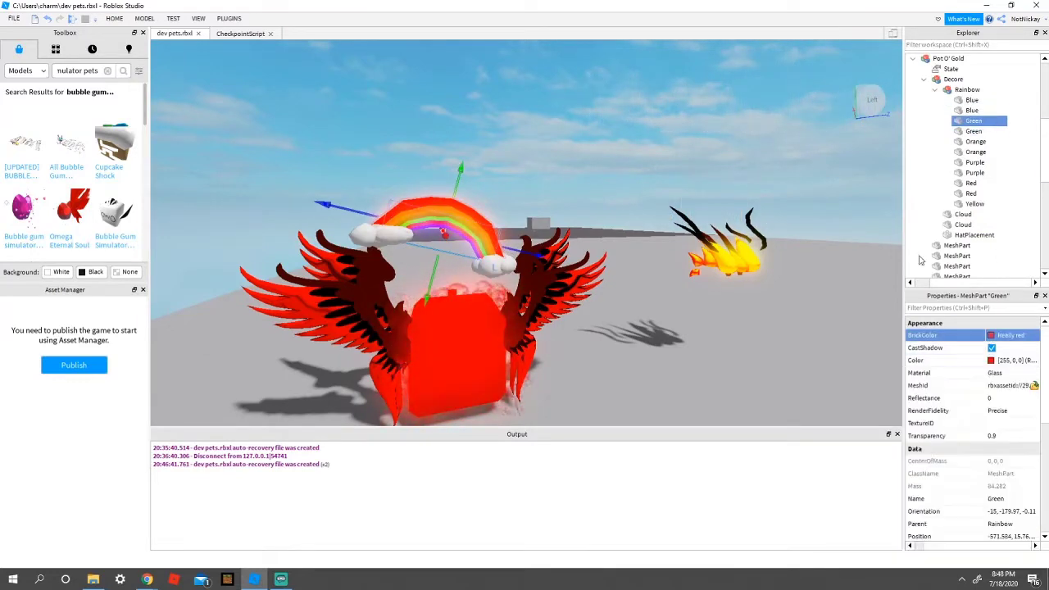
pyautogui.click(1009, 335)
pyautogui.click(999, 446)
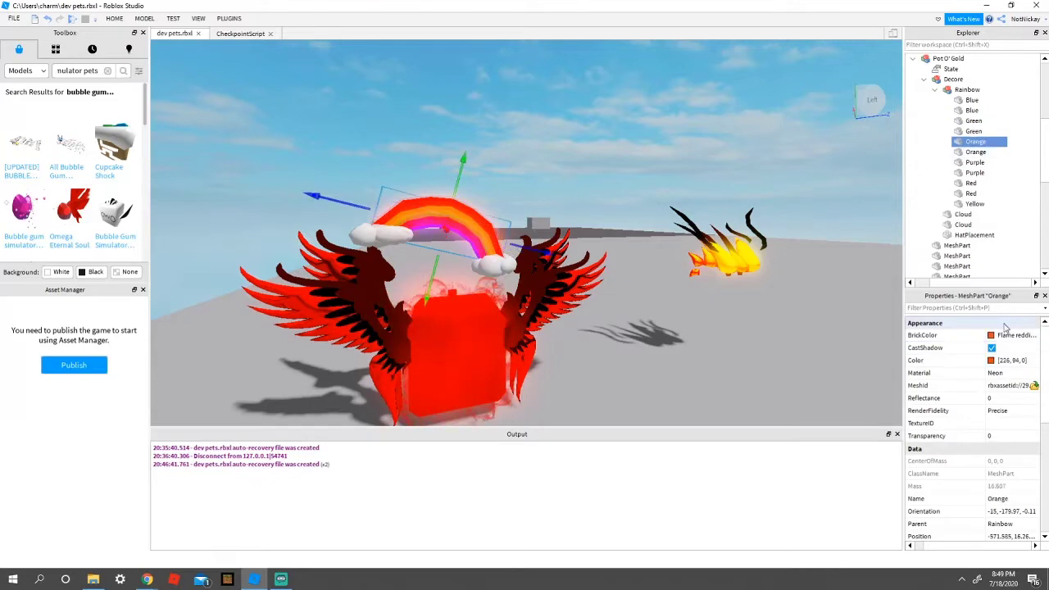
# Step: Set the BrickColor of both Orange pieces of the rainbow to Really red
pyautogui.click(1010, 335)
pyautogui.click(999, 446)
pyautogui.click(992, 335)
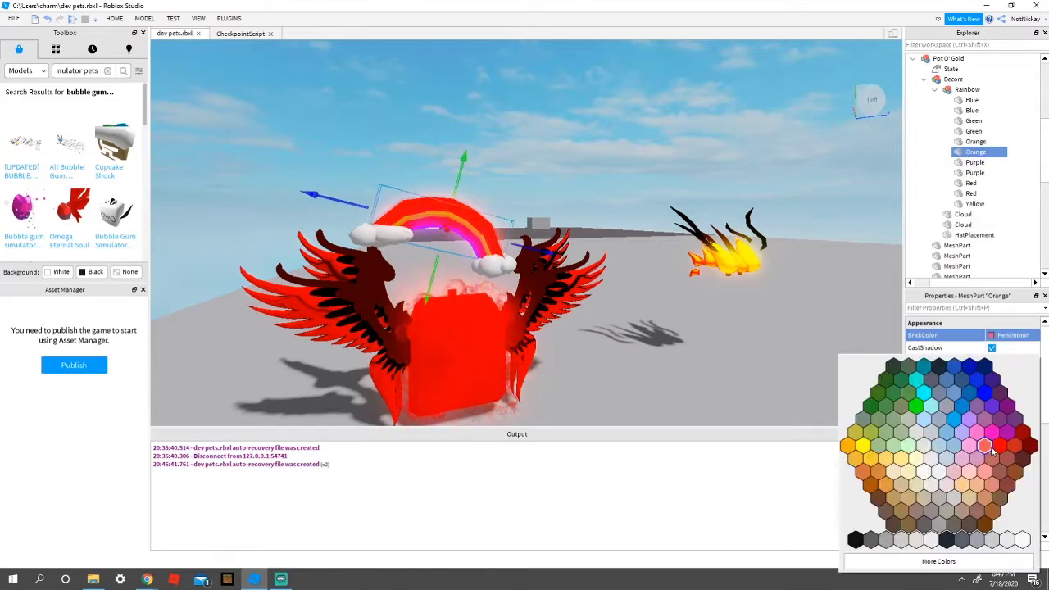
pyautogui.click(997, 442)
pyautogui.click(991, 334)
pyautogui.click(999, 447)
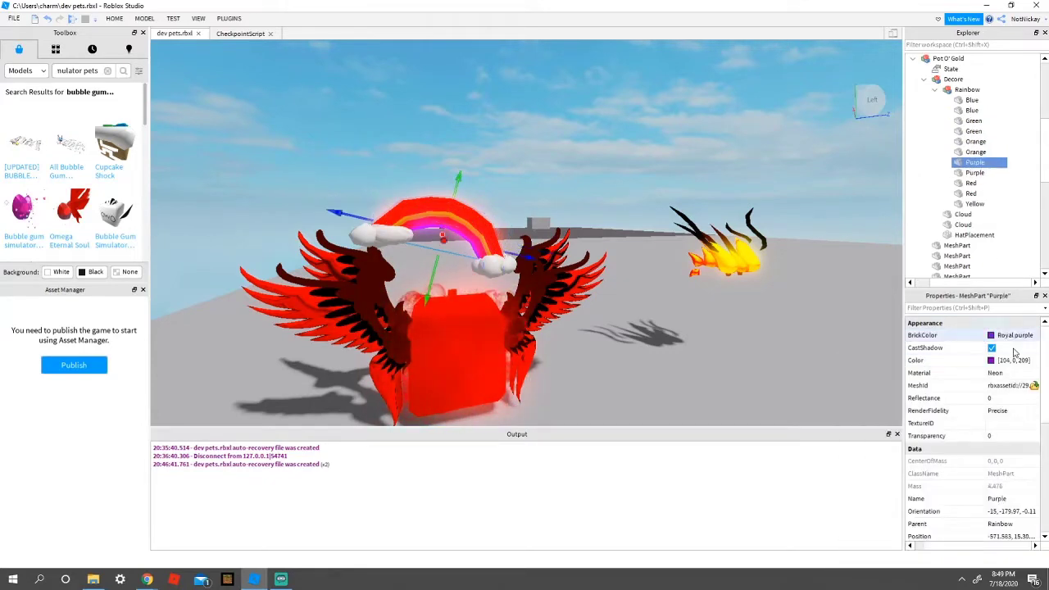
# Step: Set the BrickColor of both Purple pieces of the rainbow to Really red
pyautogui.click(995, 336)
pyautogui.click(999, 446)
pyautogui.click(1008, 335)
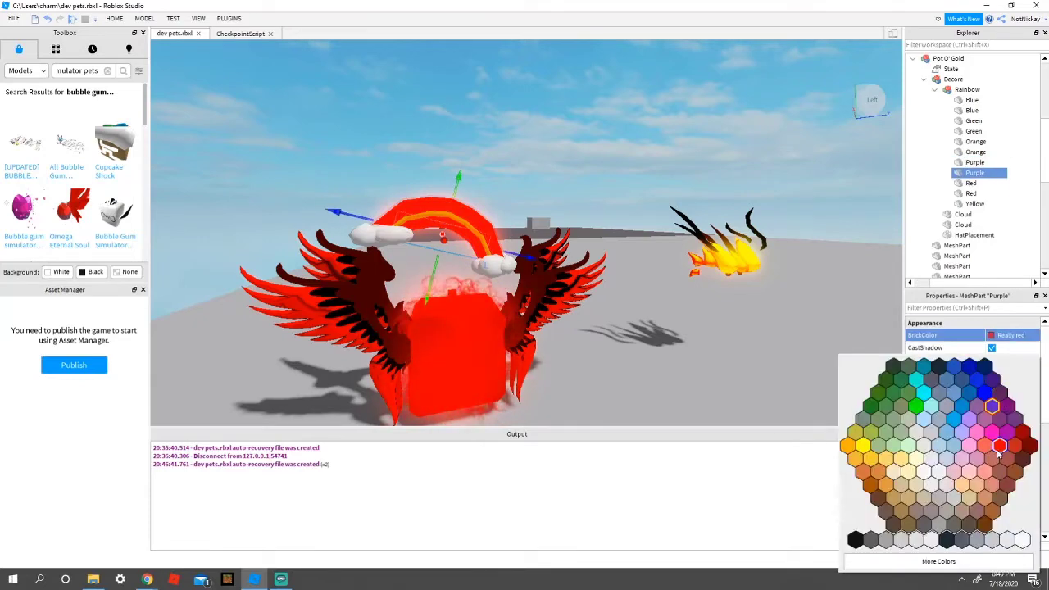
pyautogui.click(999, 447)
# Step: Set the BrickColor of both Red pieces of the rainbow to Really red
pyautogui.click(979, 183)
pyautogui.click(1003, 335)
pyautogui.click(1000, 447)
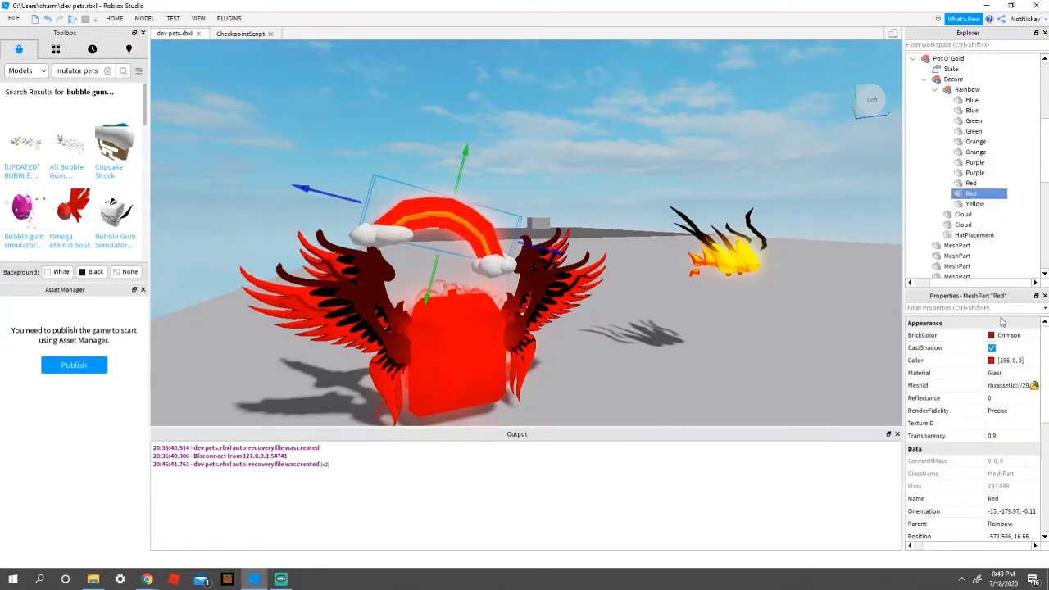
pyautogui.click(1008, 335)
pyautogui.click(999, 446)
# Step: Set the BrickColor of the rainbow's Yellow piece to Really red and of both Cloud parts to Really black
pyautogui.click(1010, 335)
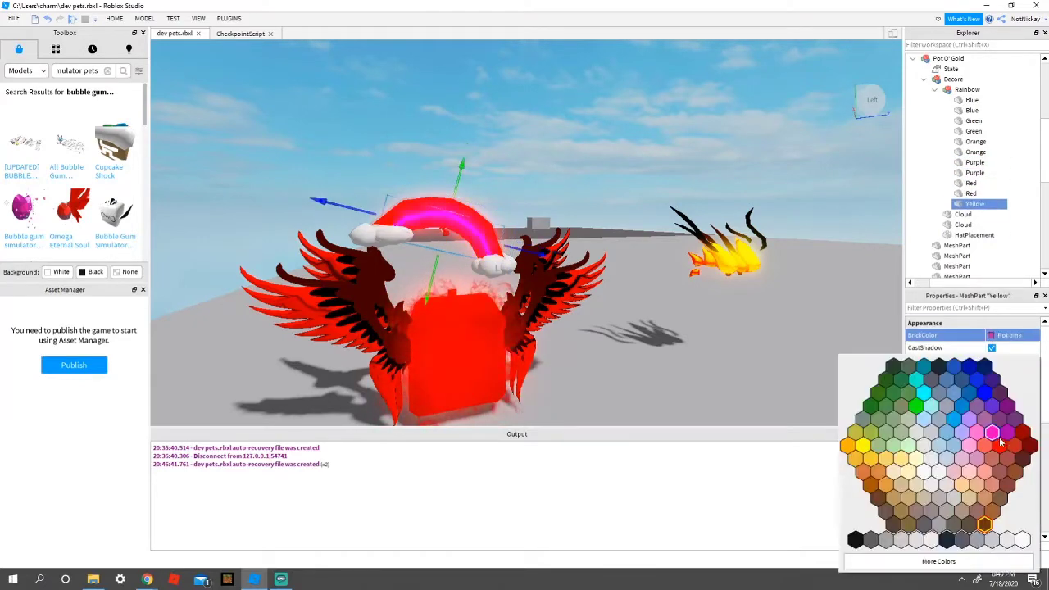
pyautogui.click(999, 446)
pyautogui.click(997, 332)
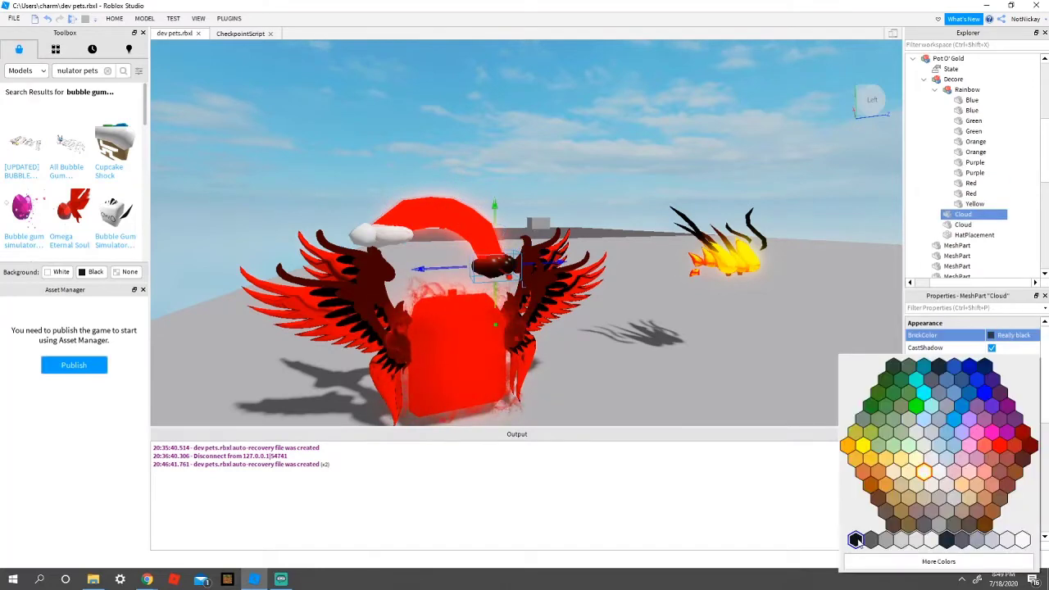
pyautogui.click(856, 540)
pyautogui.click(997, 335)
pyautogui.click(857, 540)
# Step: Move all the rainbow pieces and both clouds together along the red axis to reposition them over the cube body
pyautogui.moveTo(655, 313); pyautogui.dragTo(647, 286, button='right')
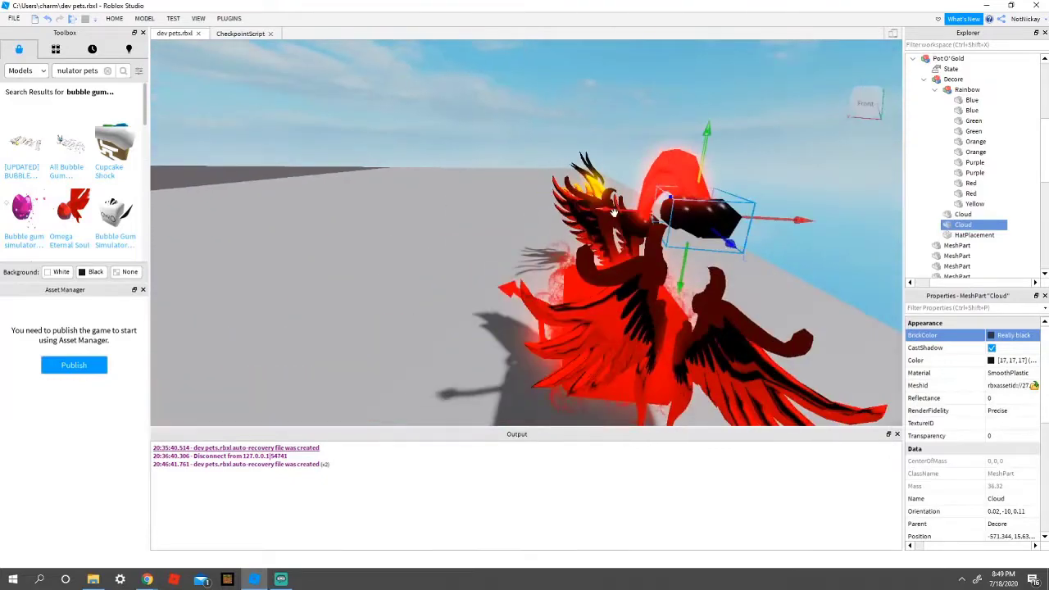
pyautogui.moveTo(802, 210); pyautogui.dragTo(785, 204, button='right')
pyautogui.moveTo(1023, 223); pyautogui.dragTo(1004, 98)
pyautogui.moveTo(623, 205); pyautogui.dragTo(608, 213, button='right')
pyautogui.scroll(-4, 608, 213)
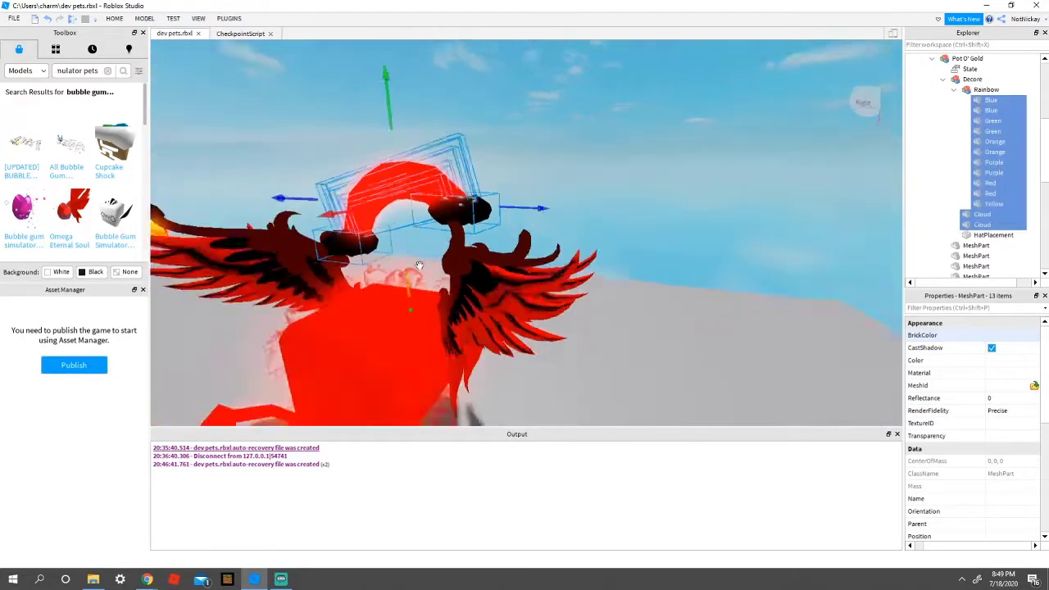
pyautogui.moveTo(312, 217); pyautogui.dragTo(305, 220)
pyautogui.moveTo(304, 220); pyautogui.dragTo(313, 222, button='right')
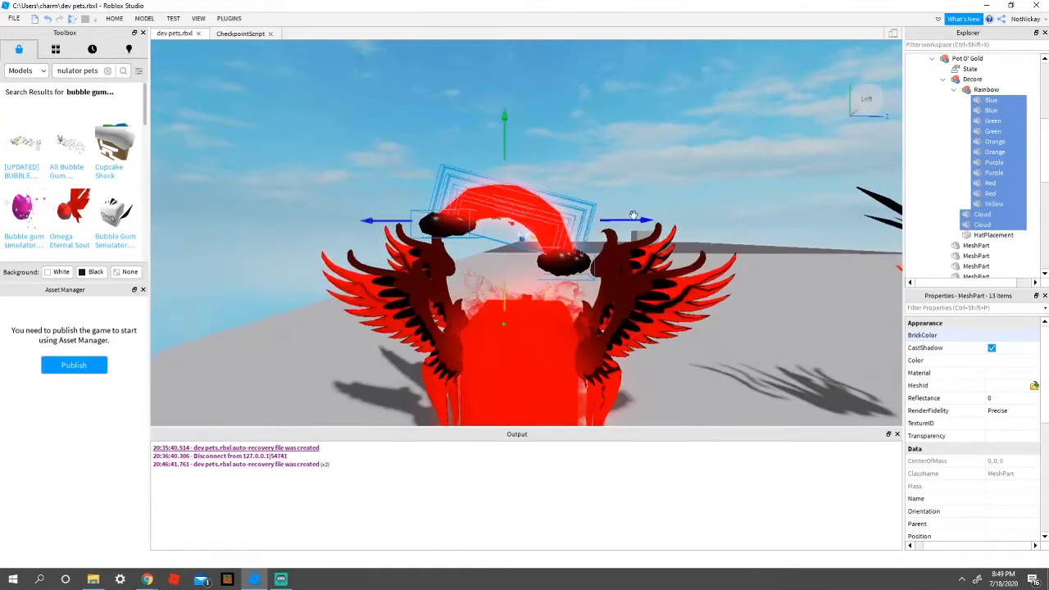
pyautogui.scroll(-2, 721, 303)
# Step: Examine the assembled pet alongside the separate flaming crown and horns from several distances, checking their parts in the model tree
pyautogui.moveTo(769, 353); pyautogui.dragTo(773, 356, button='right')
pyautogui.click(773, 355)
pyautogui.moveTo(725, 234); pyautogui.dragTo(719, 233, button='right')
pyautogui.click(696, 213)
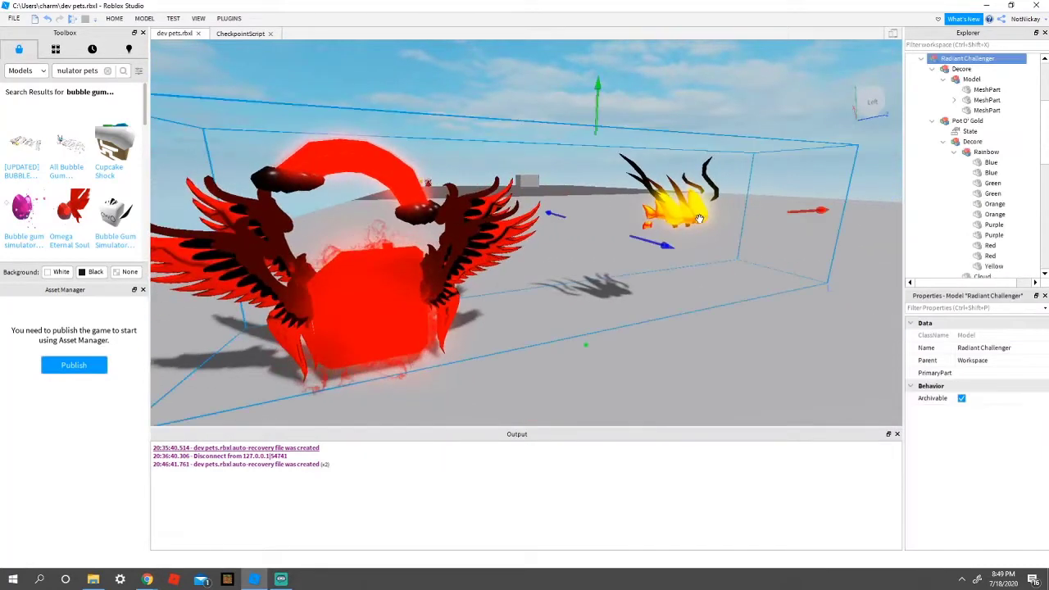
pyautogui.scroll(-1, 975, 93)
pyautogui.scroll(2, 977, 94)
pyautogui.click(984, 89)
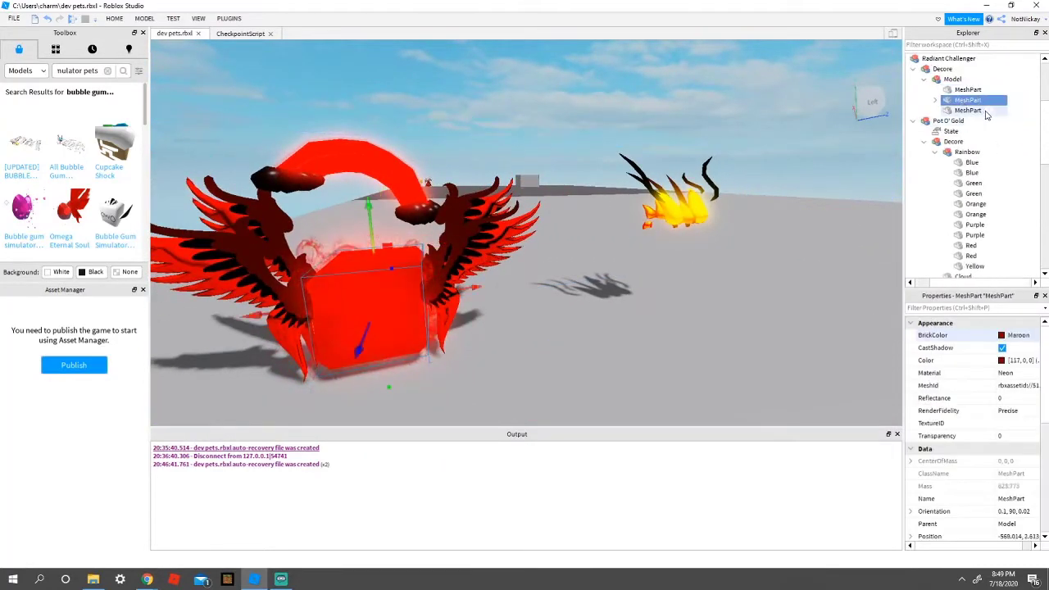
pyautogui.moveTo(666, 190); pyautogui.dragTo(789, 190, button='right')
pyautogui.press('s')
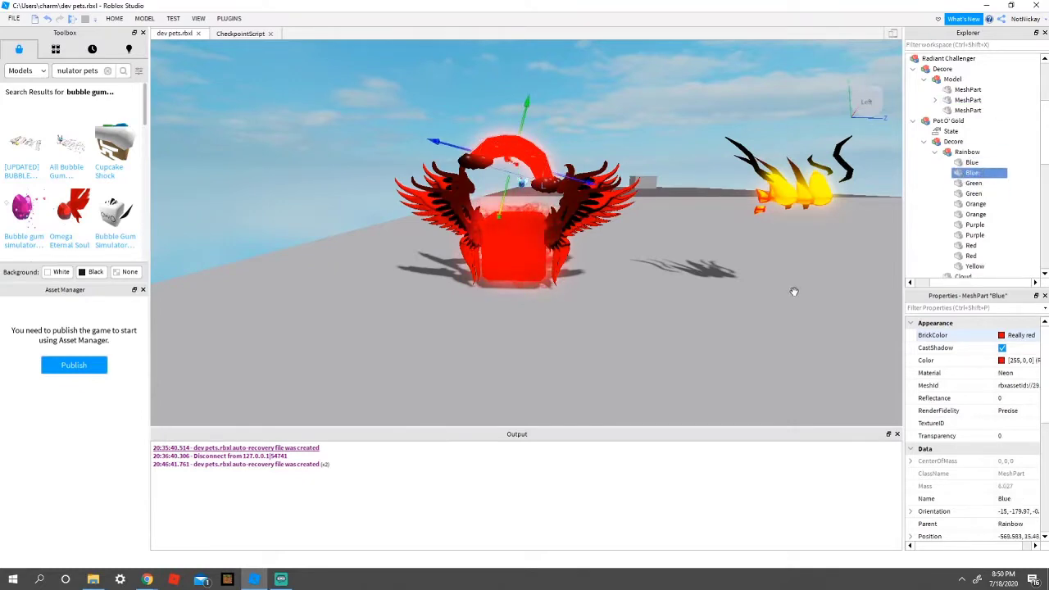
pyautogui.press('w')
pyautogui.moveTo(794, 292); pyautogui.dragTo(753, 289, button='right')
pyautogui.press('s')
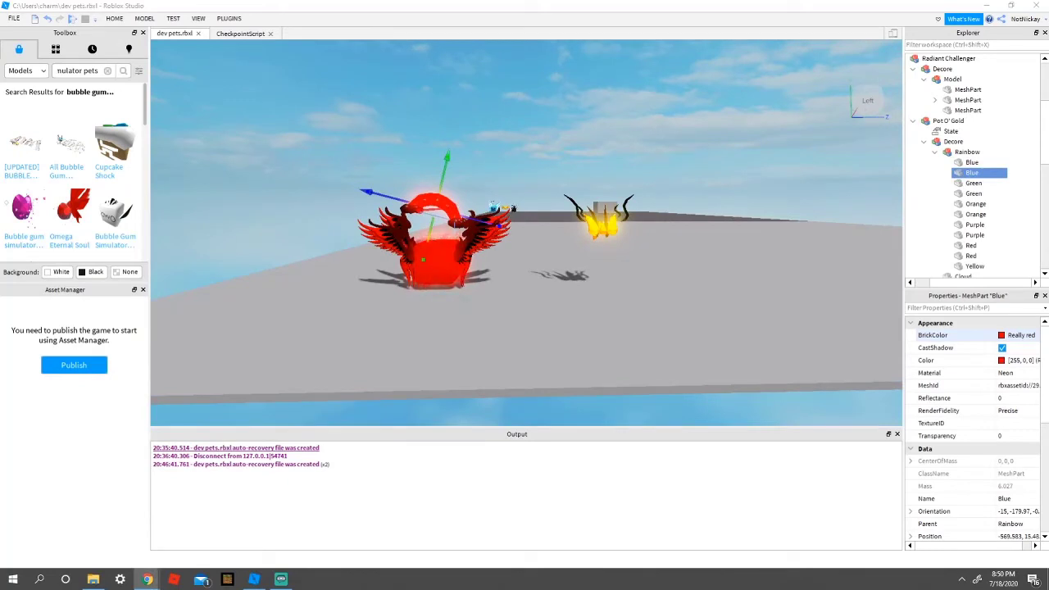
# Step: Move the four MeshParts that form the crown and horns onto the top of the cube body, below the rainbow
pyautogui.click(697, 390)
pyautogui.press('w')
pyautogui.scroll(-1, 959, 240)
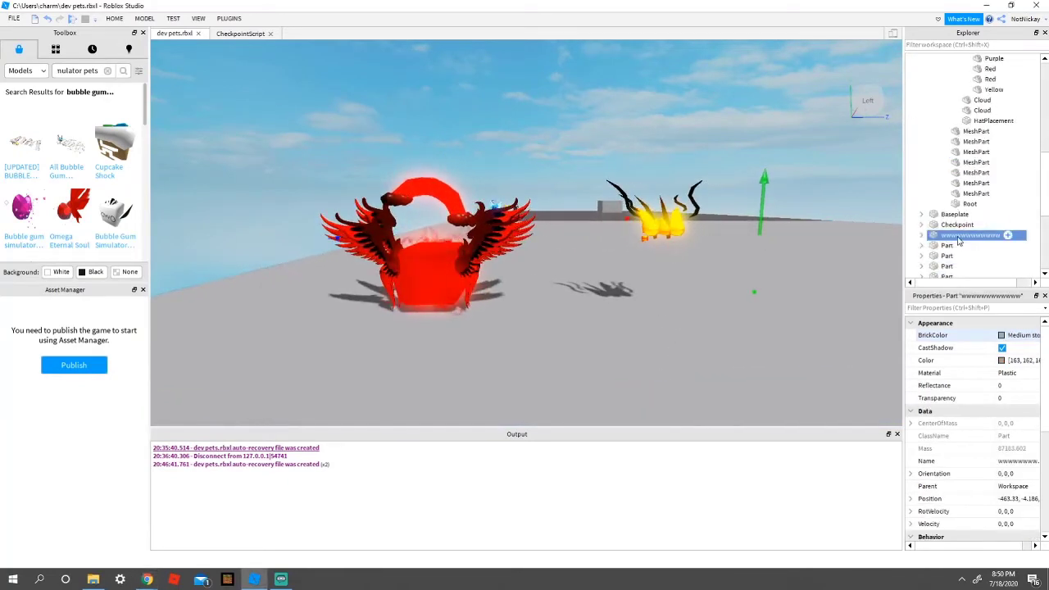
pyautogui.click(975, 183)
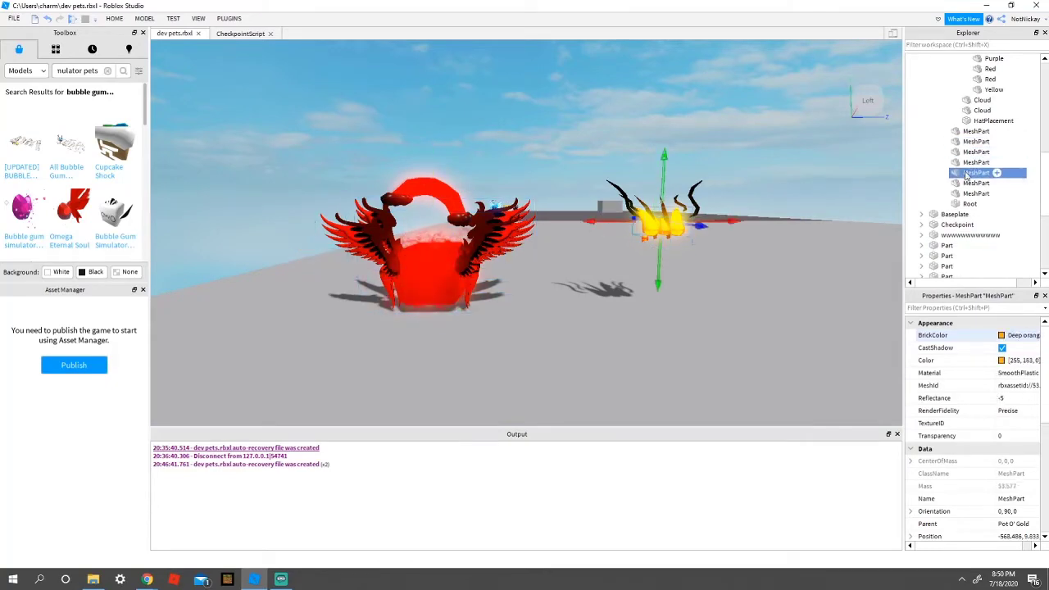
pyautogui.moveTo(1030, 165); pyautogui.dragTo(982, 195)
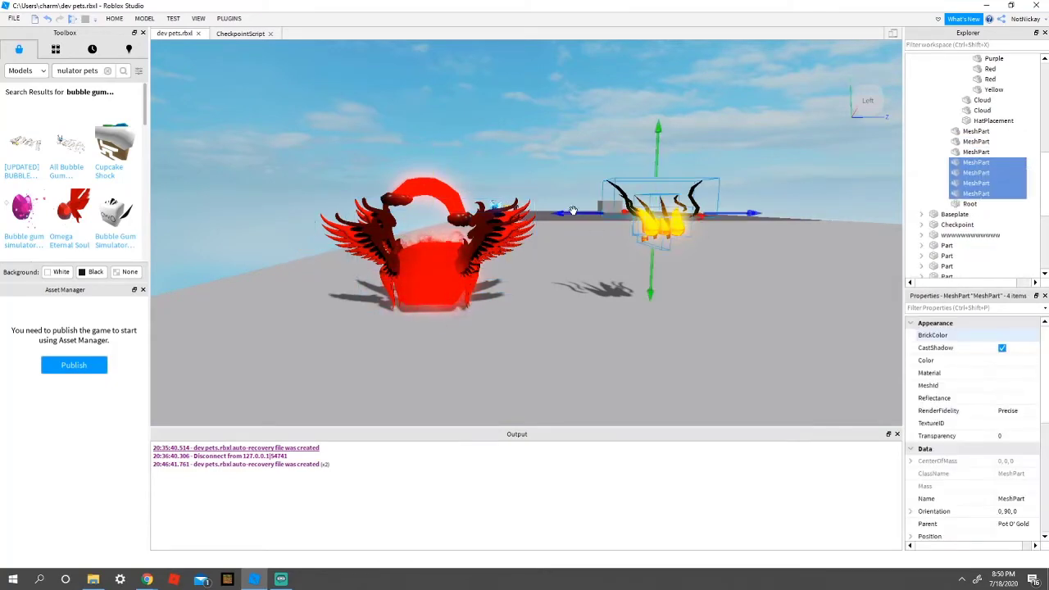
pyautogui.press('w')
pyautogui.moveTo(332, 223); pyautogui.dragTo(619, 147, button='right')
pyautogui.press('w')
pyautogui.press('w')
pyautogui.press('s')
pyautogui.scroll(-5, 619, 146)
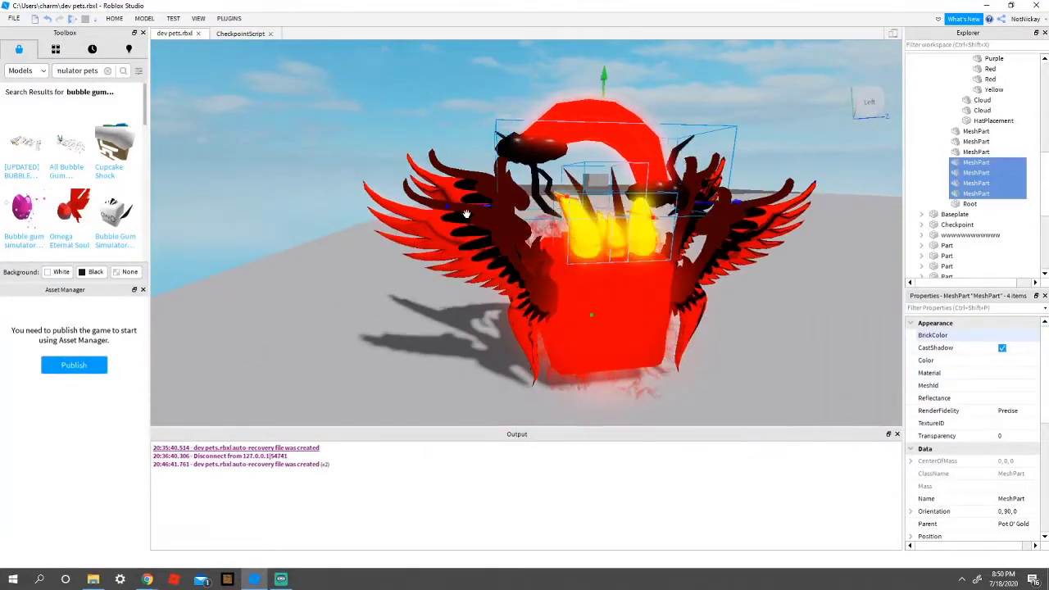
pyautogui.scroll(2, 696, 223)
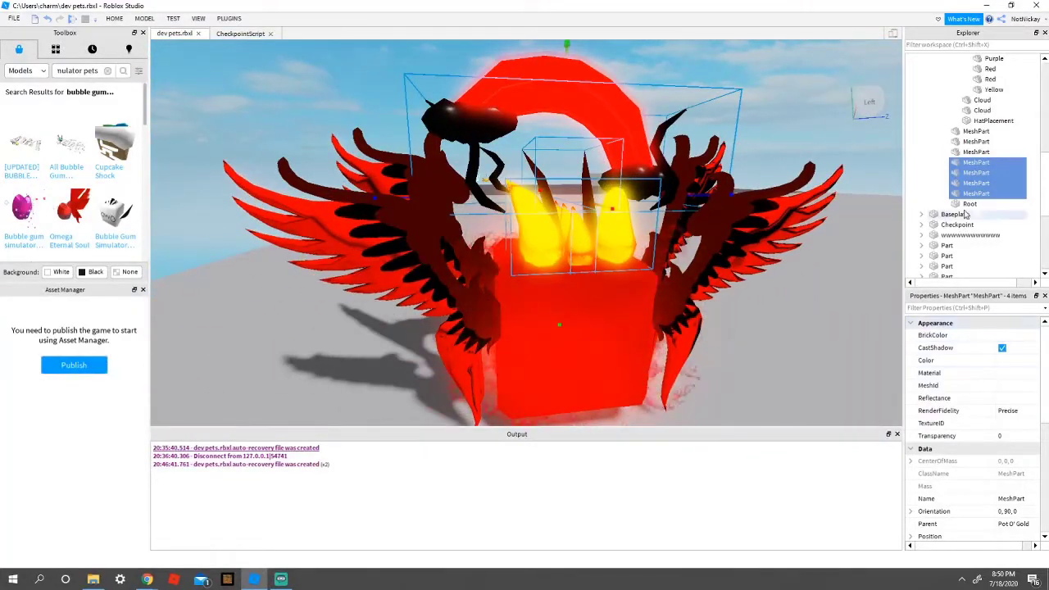
# Step: Set the BrickColor of the crown's outer flames and its tall spikes to Really red
pyautogui.click(762, 217)
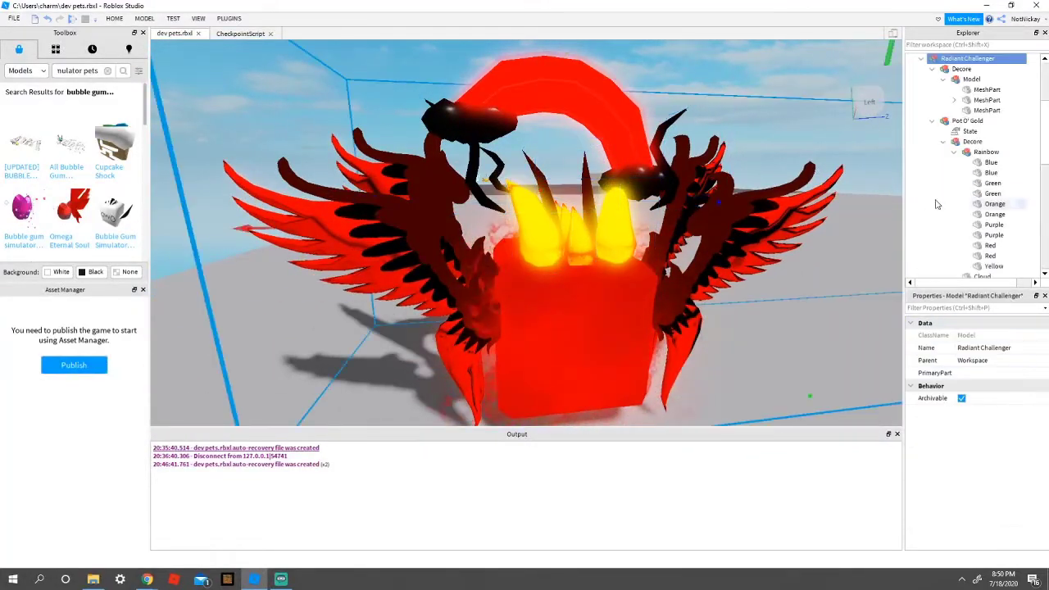
pyautogui.scroll(-5, 951, 200)
pyautogui.click(982, 193)
pyautogui.click(1003, 335)
pyautogui.click(998, 449)
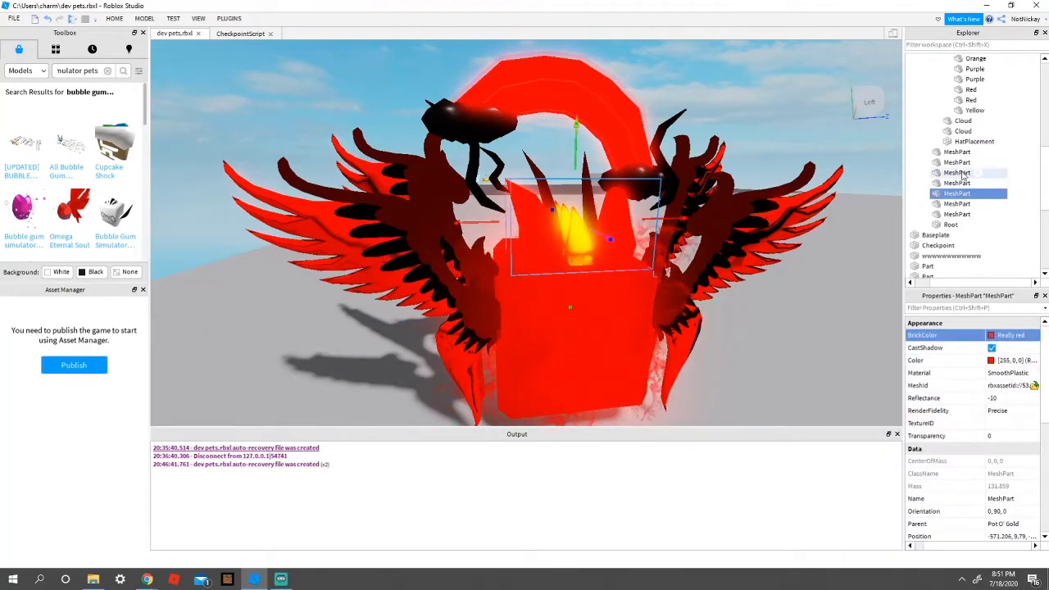
pyautogui.click(958, 204)
pyautogui.click(1016, 336)
pyautogui.click(999, 448)
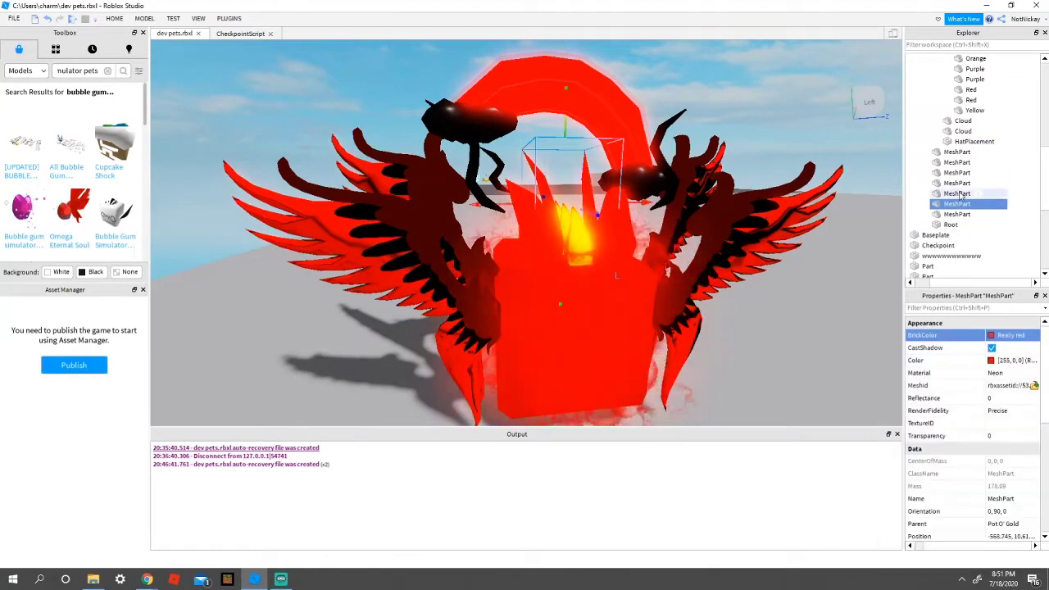
# Step: Try Really black as the BrickColor of the crown's outer flames
pyautogui.click(963, 193)
pyautogui.click(1016, 335)
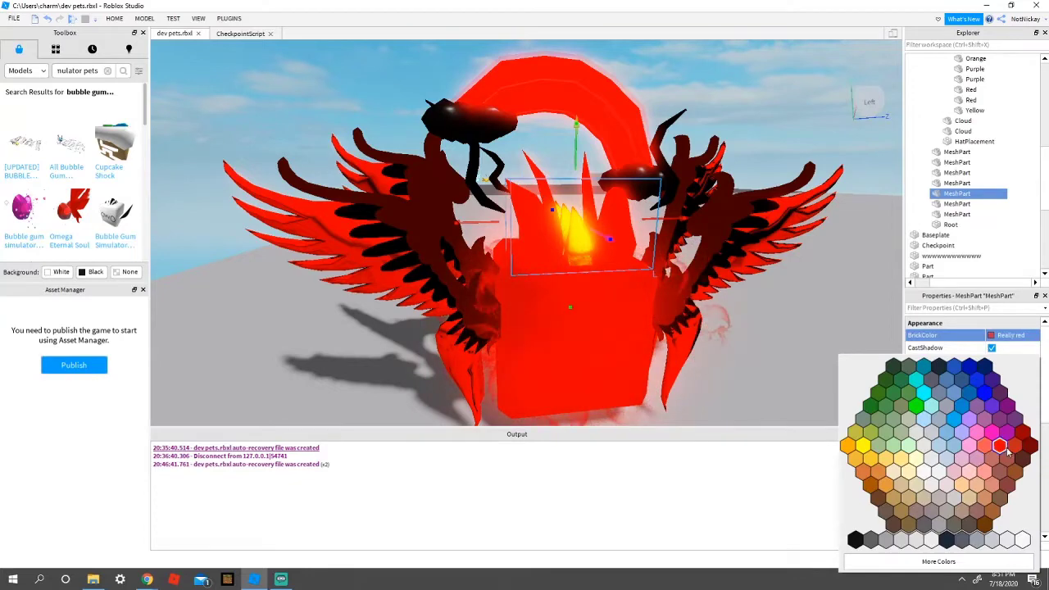
pyautogui.click(999, 446)
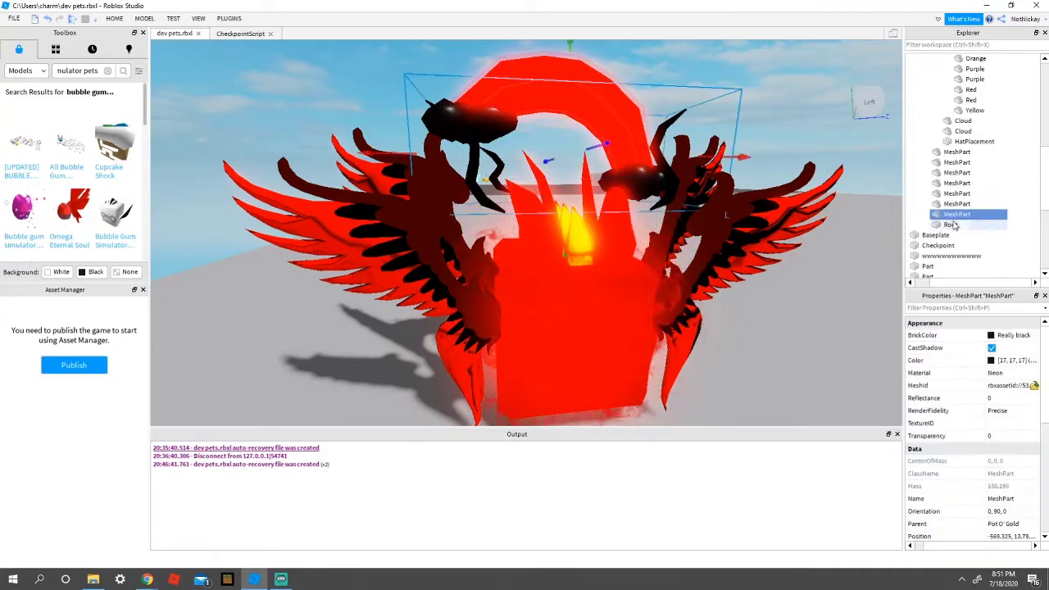
pyautogui.click(983, 336)
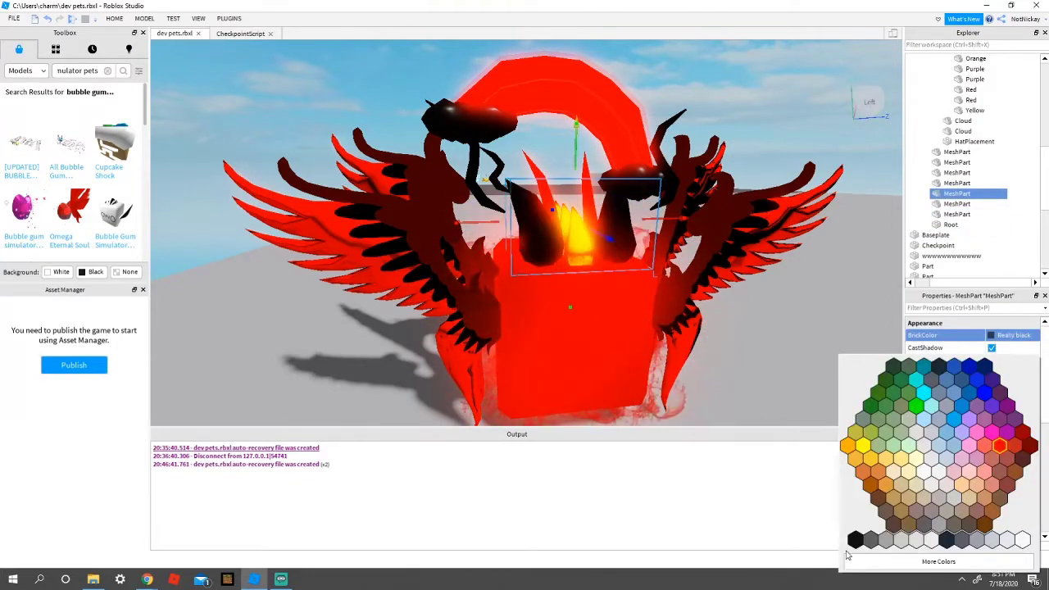
pyautogui.moveTo(710, 352); pyautogui.dragTo(655, 242, button='right')
# Step: Set the BrickColor of the crown's yellow middle flame to Really black and deselect it
pyautogui.click(950, 186)
pyautogui.click(997, 337)
pyautogui.click(856, 541)
pyautogui.scroll(-4, 654, 272)
pyautogui.click(685, 225)
pyautogui.scroll(-2, 656, 242)
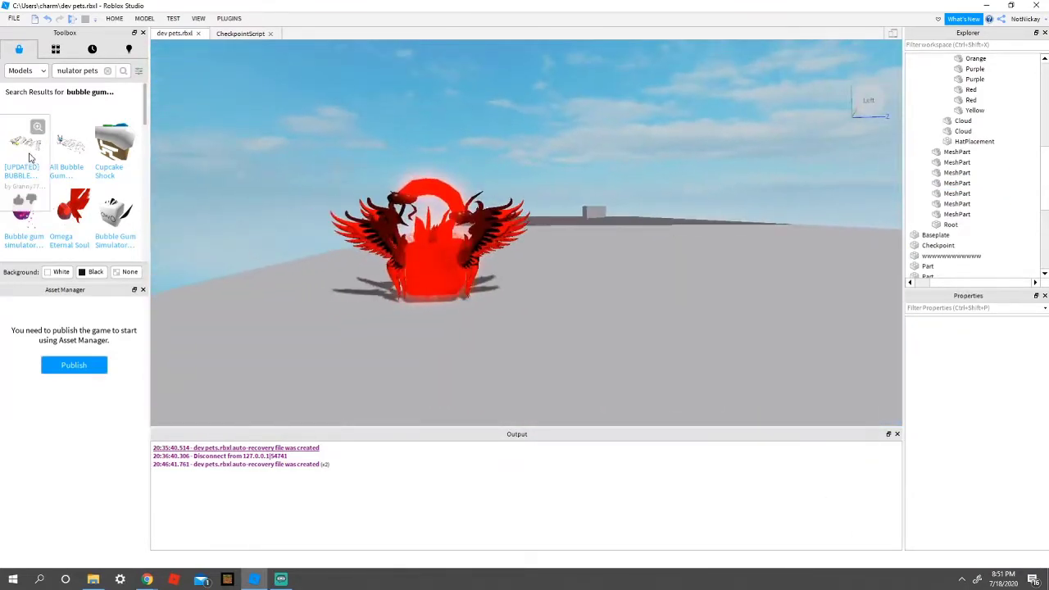
# Step: Insert the [UPDATED] Bubble Gum Simulator pet pack into the scene and go through its pets to reach the Mythic Galactic Paladin
pyautogui.moveTo(31, 158); pyautogui.dragTo(656, 262)
pyautogui.moveTo(655, 262); pyautogui.dragTo(680, 236, button='right')
pyautogui.press('w')
pyautogui.press('w')
pyautogui.press('s')
pyautogui.press('w')
pyautogui.press('w')
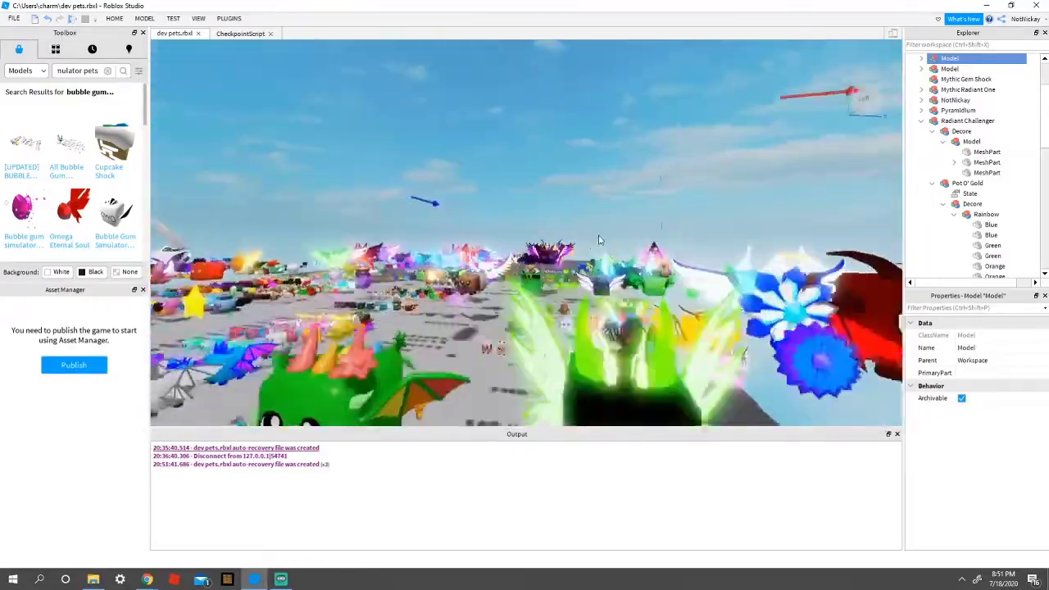
pyautogui.press('w')
pyautogui.moveTo(598, 239); pyautogui.dragTo(598, 222, button='right')
pyautogui.press('w')
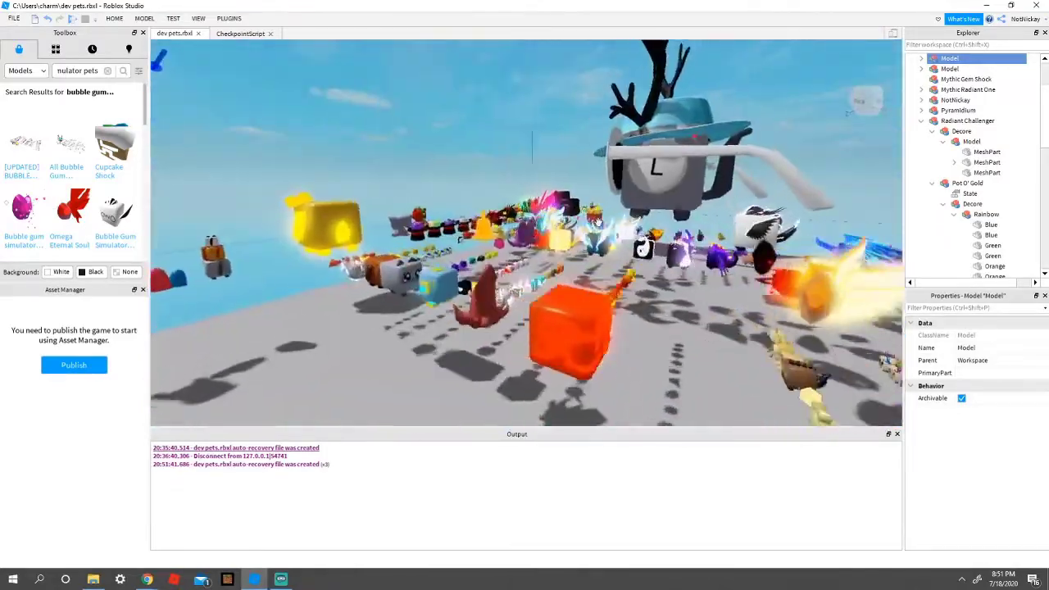
pyautogui.scroll(10, 598, 222)
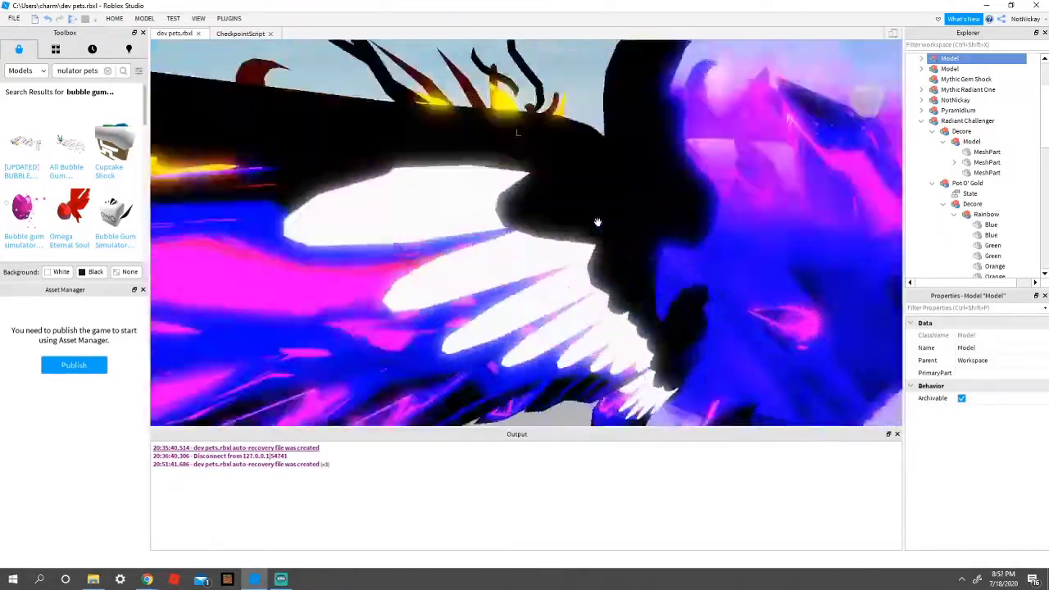
pyautogui.scroll(-10, 597, 222)
# Step: Filter the model tree for "mythic gal" and take the Mythic Galactic Paladin out of the pet pack into Workspace
pyautogui.click(950, 46)
pyautogui.write('myt')
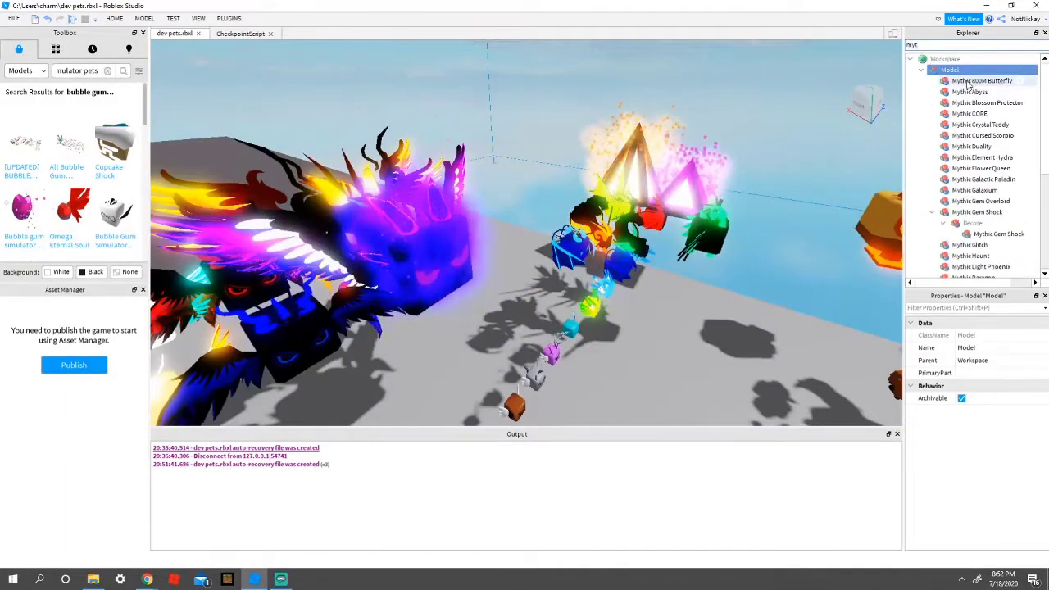
pyautogui.write('ic')
pyautogui.press('BackSpace')
pyautogui.press('BackSpace')
pyautogui.press('BackSpace')
pyautogui.press('BackSpace')
pyautogui.press('BackSpace')
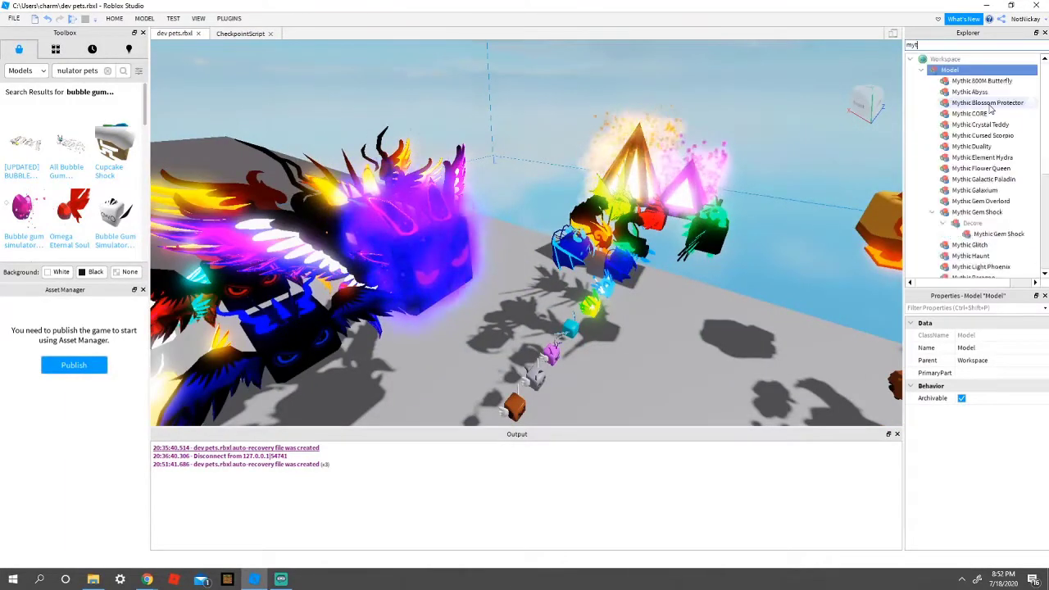
pyautogui.write('hic gal')
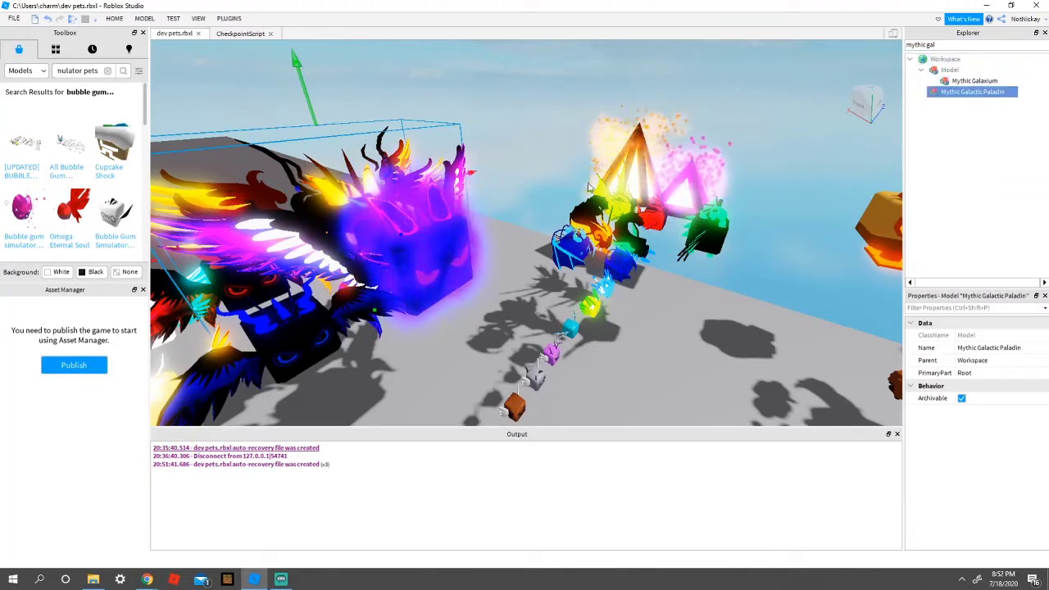
# Step: Clear the model tree filter and delete the rest of the inserted pet pack
pyautogui.press('BackSpace')
pyautogui.click(658, 300)
pyautogui.click(434, 246)
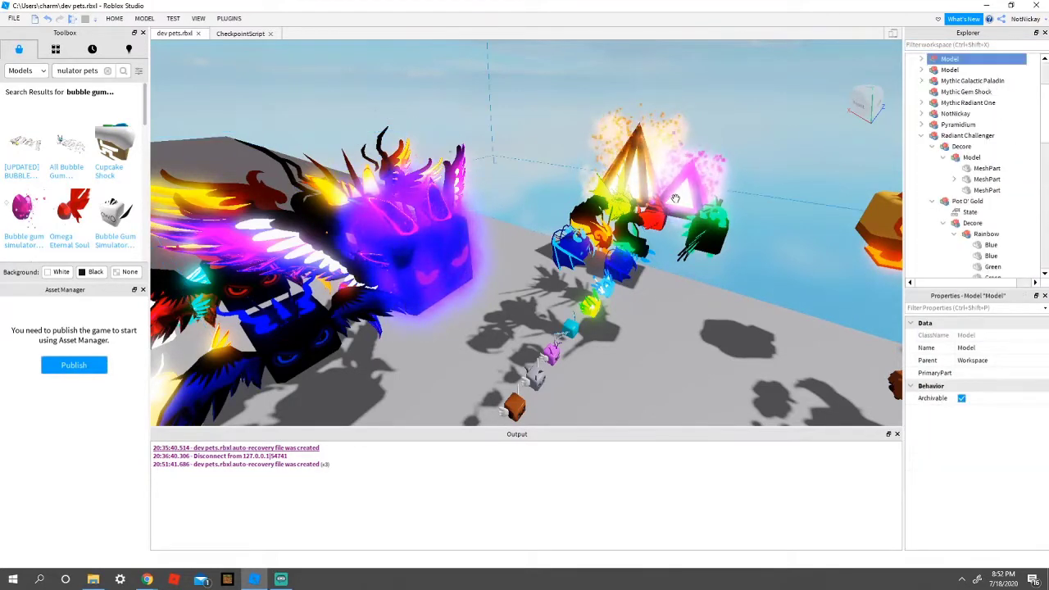
pyautogui.press('Delete')
# Step: Delete the Model inside the Mythic Galactic Paladin's Decore, keeping its AnimatedFace, and move the face above the custom pet
pyautogui.click(369, 225)
pyautogui.click(933, 92)
pyautogui.scroll(-1, 954, 96)
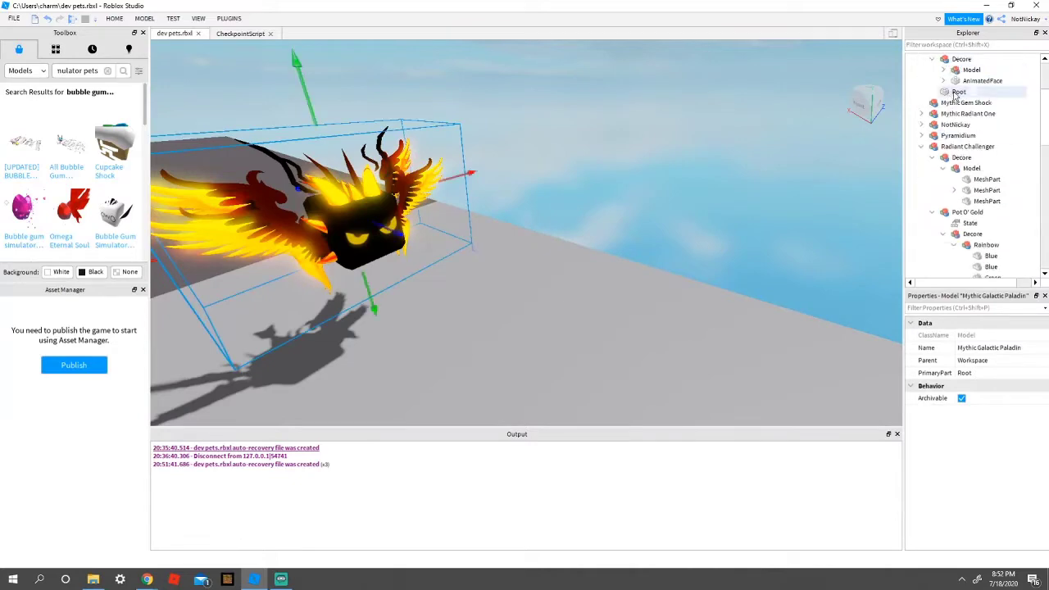
pyautogui.scroll(2, 971, 74)
pyautogui.press('Delete')
pyautogui.click(527, 246)
pyautogui.moveTo(623, 246); pyautogui.dragTo(660, 232, button='right')
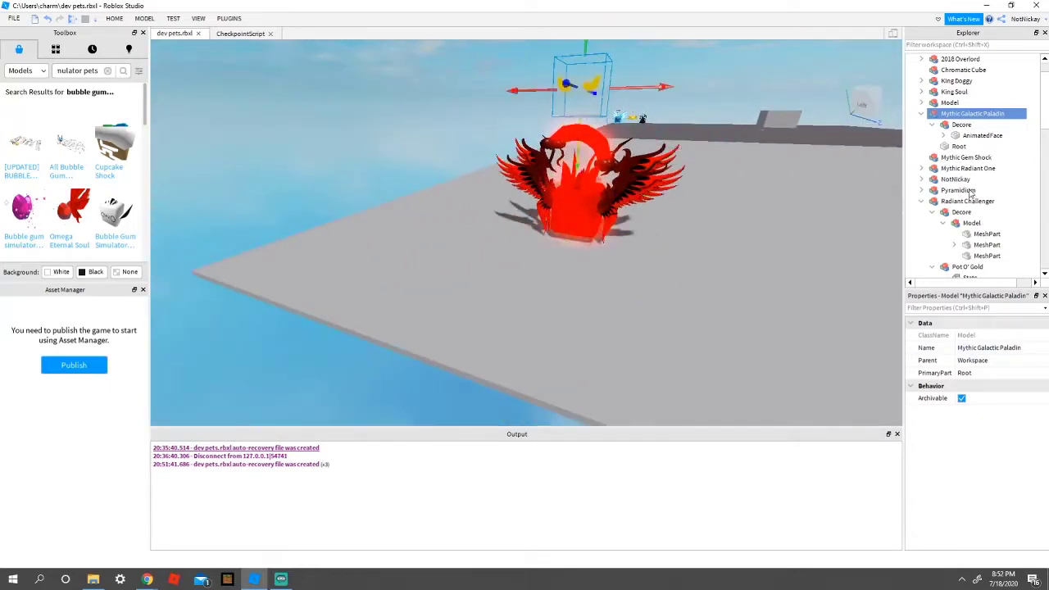
# Step: Set the AnimatedFace part's BrickColor to Really black and its CanInvert decal's Color3 to black (#000000)
pyautogui.click(975, 135)
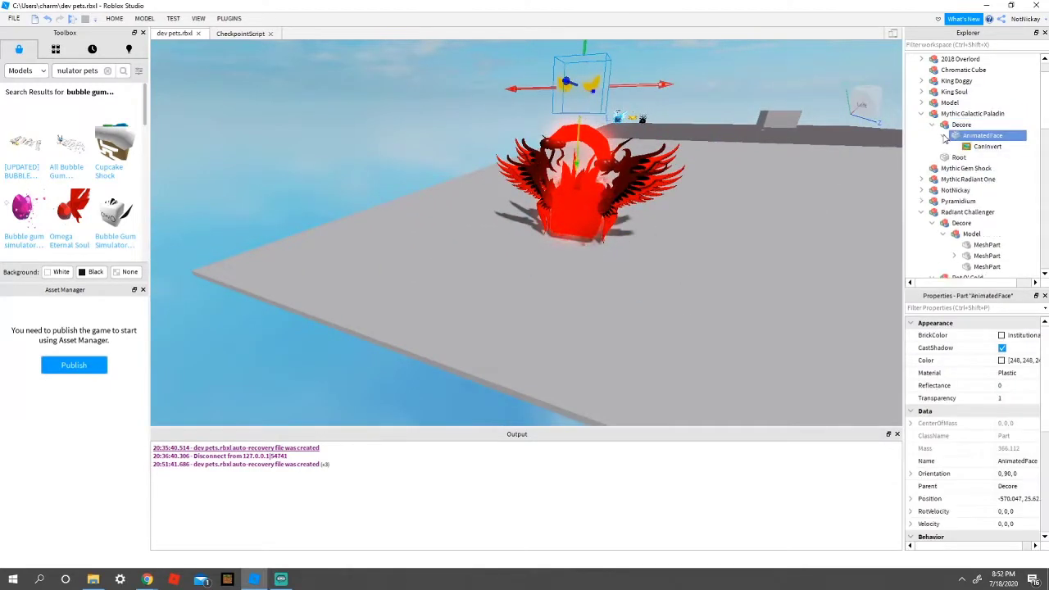
pyautogui.click(1003, 336)
pyautogui.click(855, 540)
pyautogui.click(968, 146)
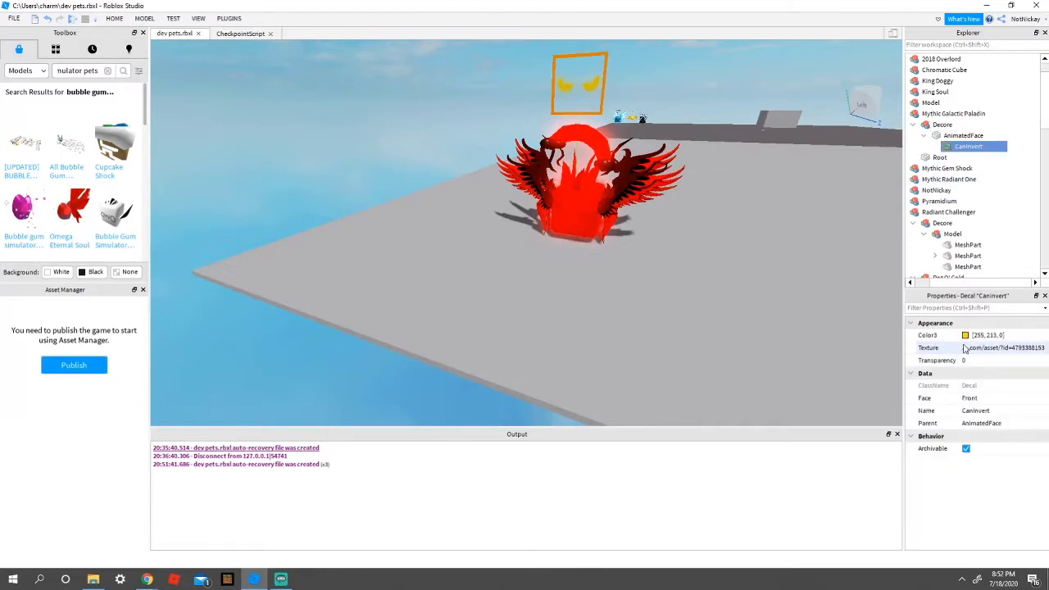
pyautogui.click(965, 335)
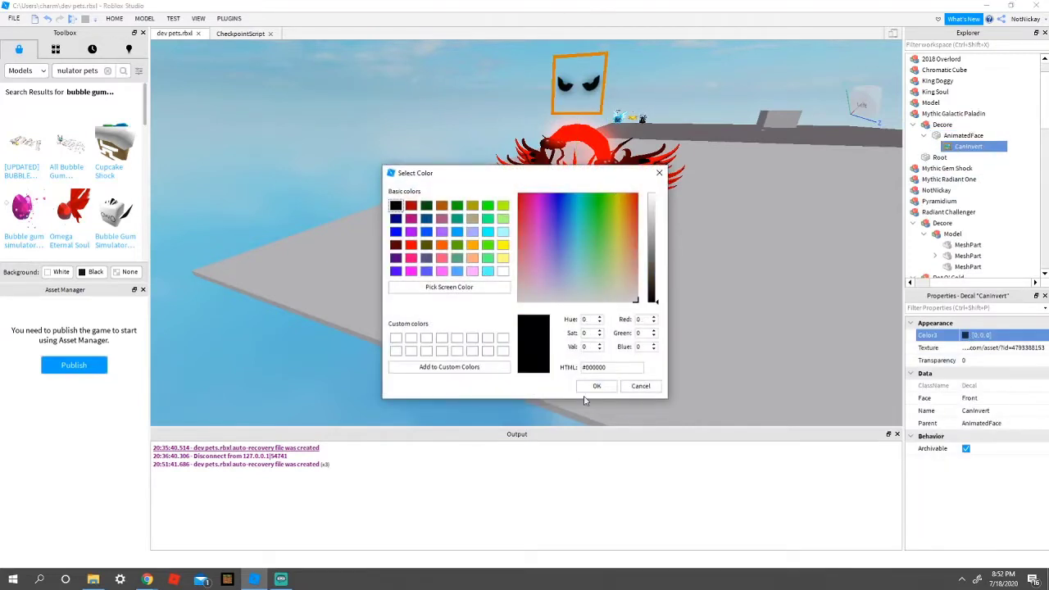
pyautogui.click(594, 386)
# Step: Move the Mythic Galactic Paladin's face down onto the front of the red cube body
pyautogui.click(579, 146)
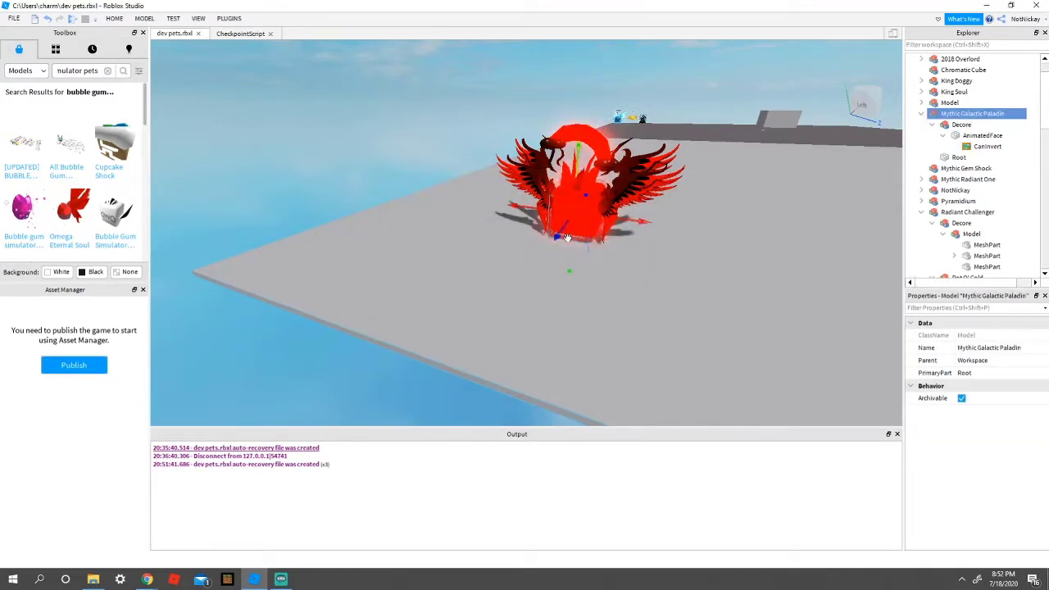
pyautogui.moveTo(625, 208); pyautogui.dragTo(627, 282, button='right')
pyautogui.click(627, 283)
# Step: Select the three wing MeshParts and lower them slightly along the cube body
pyautogui.click(969, 179)
pyautogui.moveTo(1037, 158); pyautogui.dragTo(985, 181)
pyautogui.moveTo(503, 388); pyautogui.dragTo(501, 398)
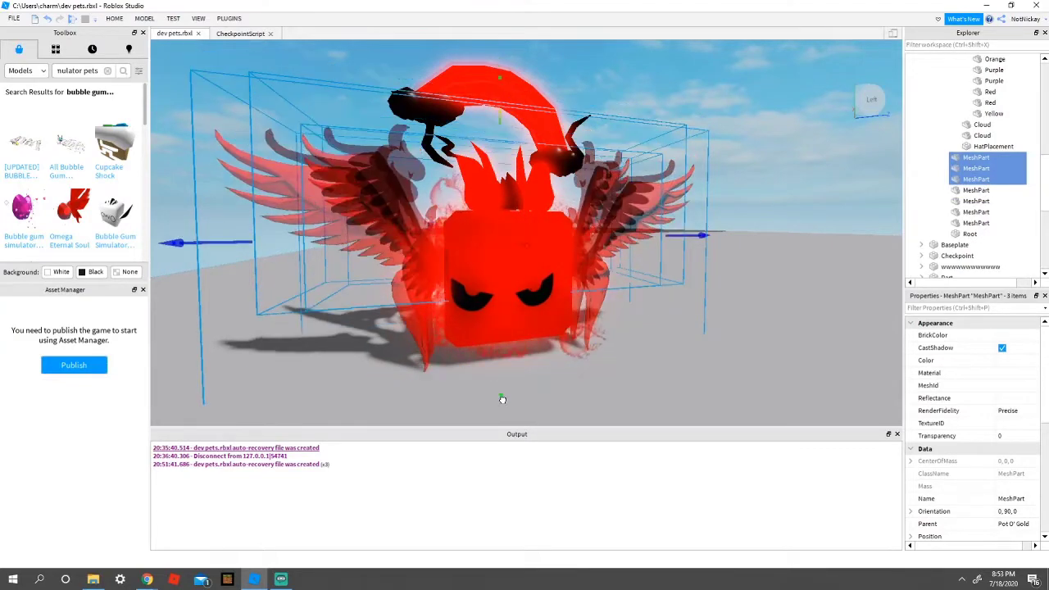
# Step: Examine the assembled pet and check which models its cube body and face belong to
pyautogui.moveTo(527, 368); pyautogui.dragTo(528, 368, button='right')
pyautogui.scroll(-2, 528, 368)
pyautogui.click(728, 244)
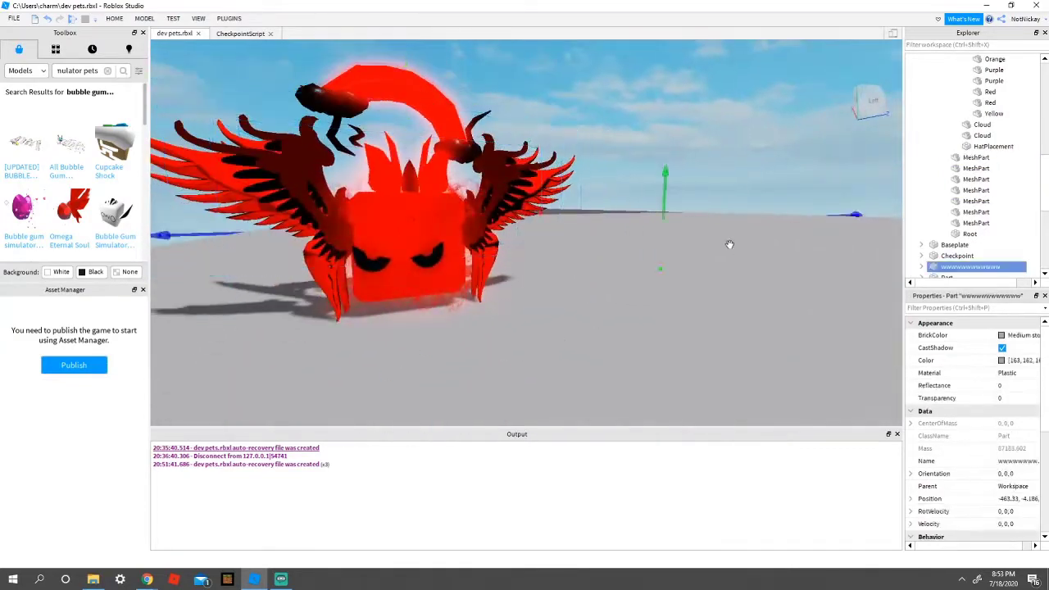
pyautogui.moveTo(728, 244); pyautogui.dragTo(718, 239, button='right')
pyautogui.moveTo(718, 238); pyautogui.dragTo(773, 232, button='right')
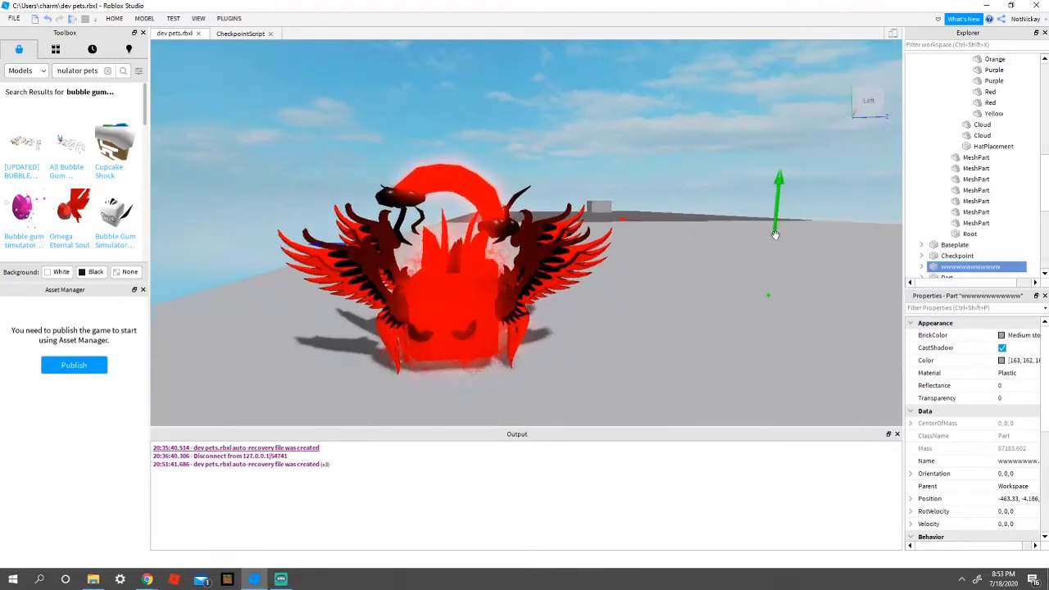
pyautogui.scroll(9, 972, 160)
pyautogui.click(938, 44)
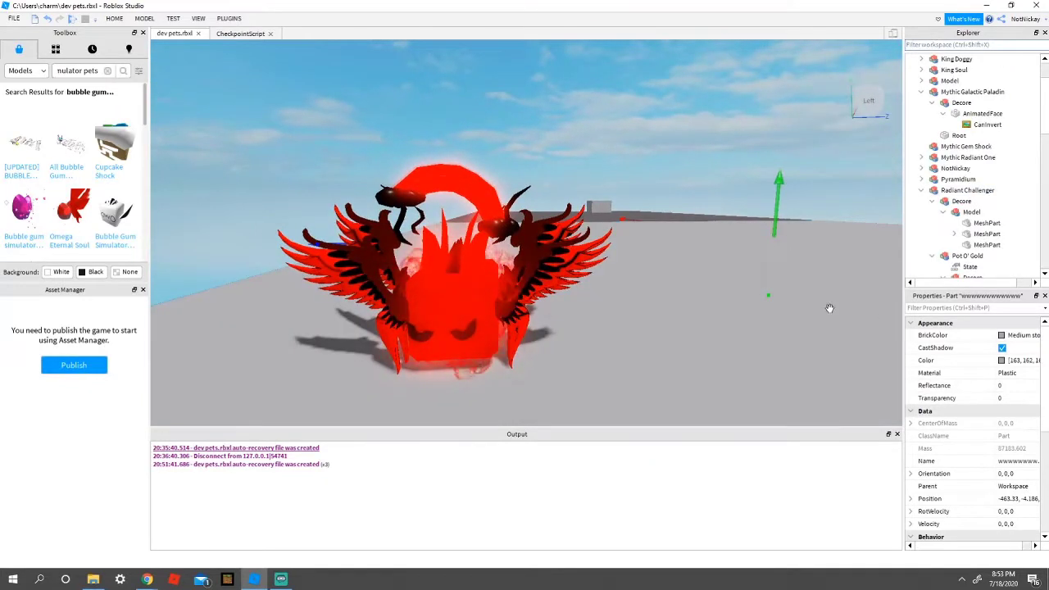
pyautogui.click(963, 190)
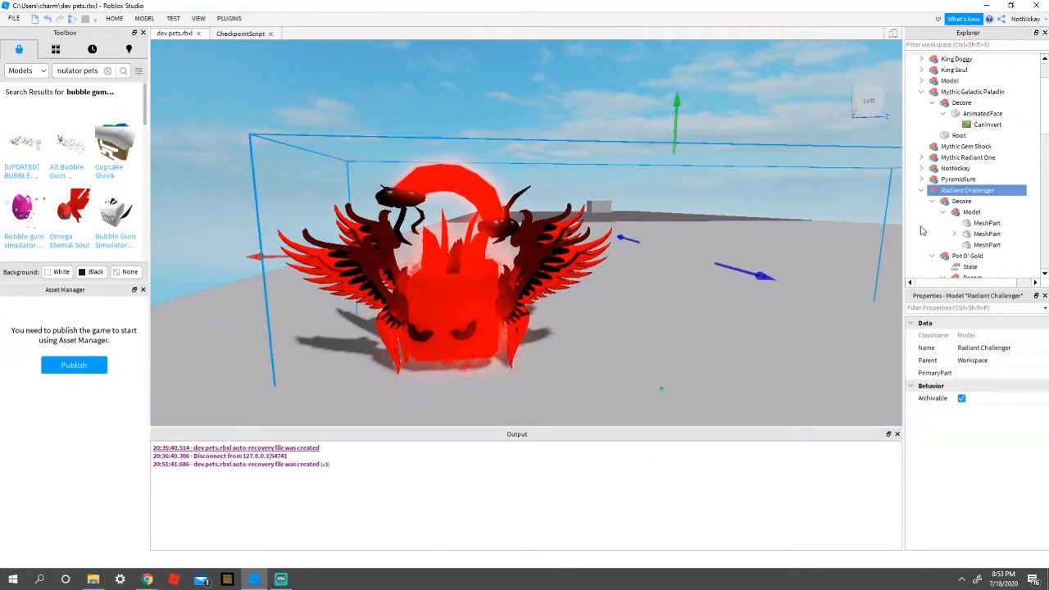
pyautogui.doubleClick(962, 193)
pyautogui.doubleClick(962, 193)
pyautogui.click(634, 333)
pyautogui.click(471, 334)
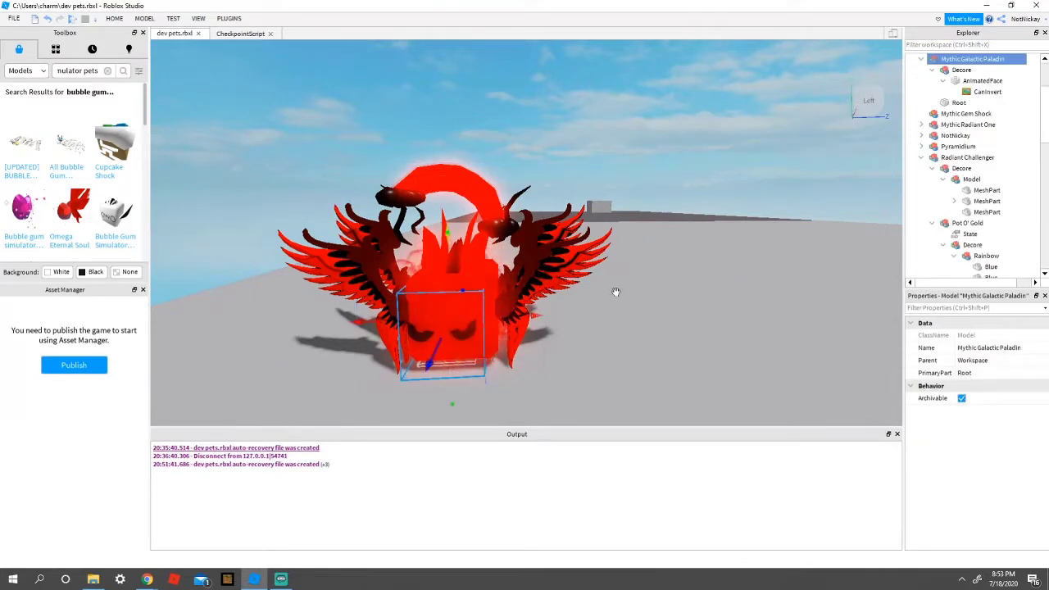
# Step: Try to move the Radiant Challenger model as one piece, and undo the move
pyautogui.click(973, 158)
pyautogui.moveTo(718, 260); pyautogui.dragTo(721, 268, button='right')
pyautogui.doubleClick(1000, 157)
pyautogui.scroll(-2, 961, 209)
pyautogui.moveTo(580, 251); pyautogui.dragTo(595, 215, button='right')
pyautogui.moveTo(566, 263)
pyautogui.mouseDown()
pyautogui.moveTo(650, 252)
pyautogui.moveTo(566, 285)
pyautogui.moveTo(556, 264)
pyautogui.mouseUp()
pyautogui.click(49, 19)
pyautogui.scroll(1, 971, 84)
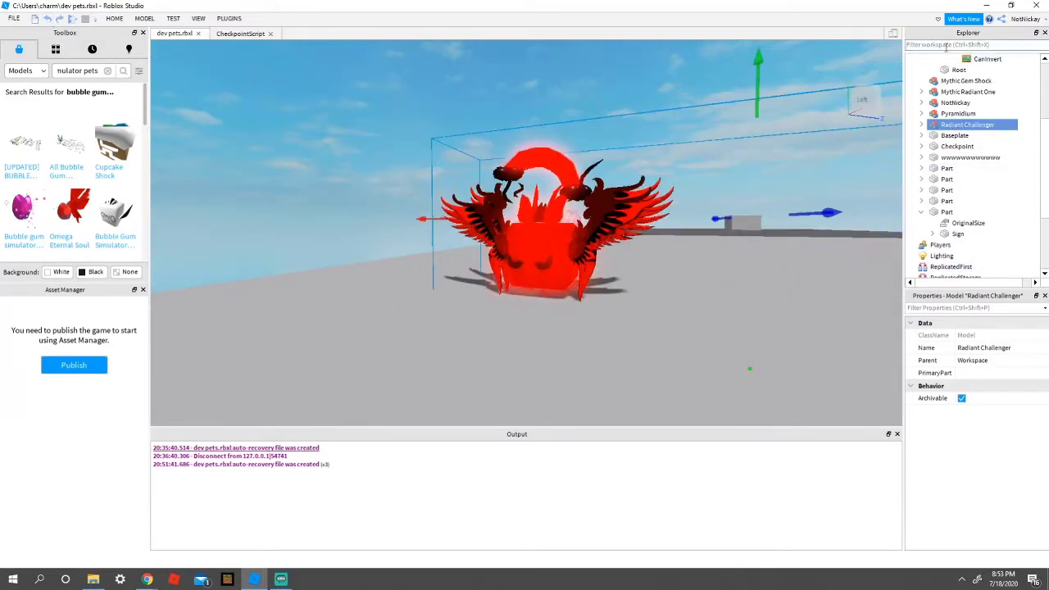
# Step: Find the Mythic Galactic Paladin model in the workspace and parent it to the Radiant Challenger model
pyautogui.click(947, 45)
pyautogui.write('myt')
pyautogui.click(972, 70)
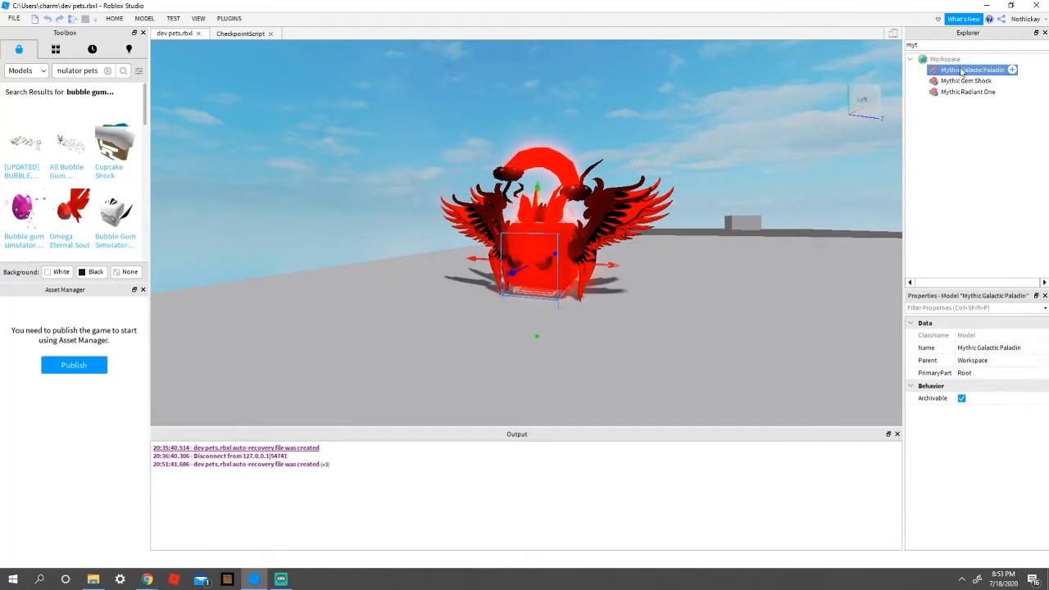
pyautogui.click(910, 59)
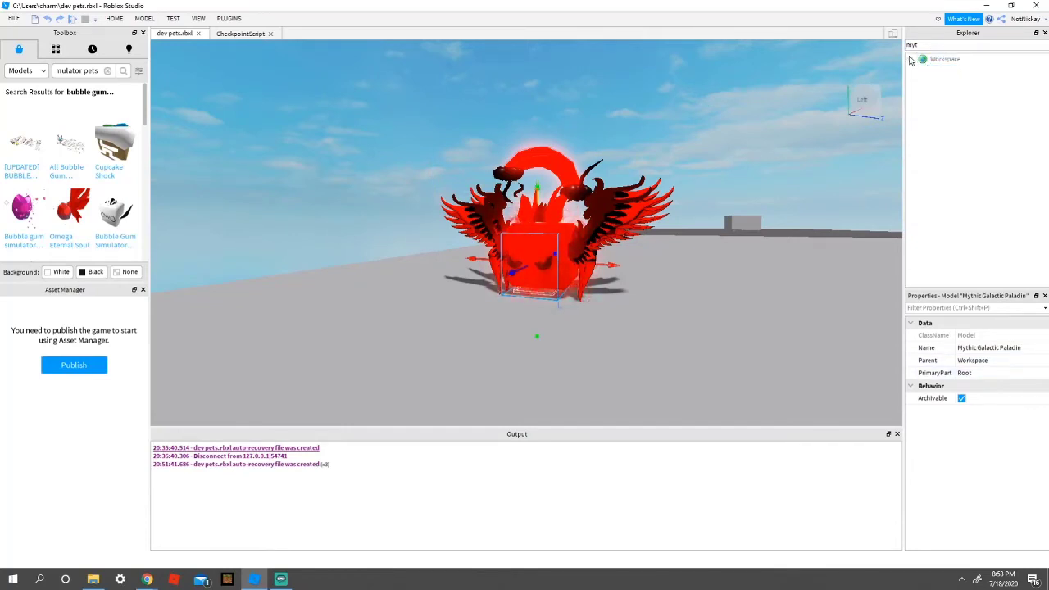
pyautogui.press('BackSpace')
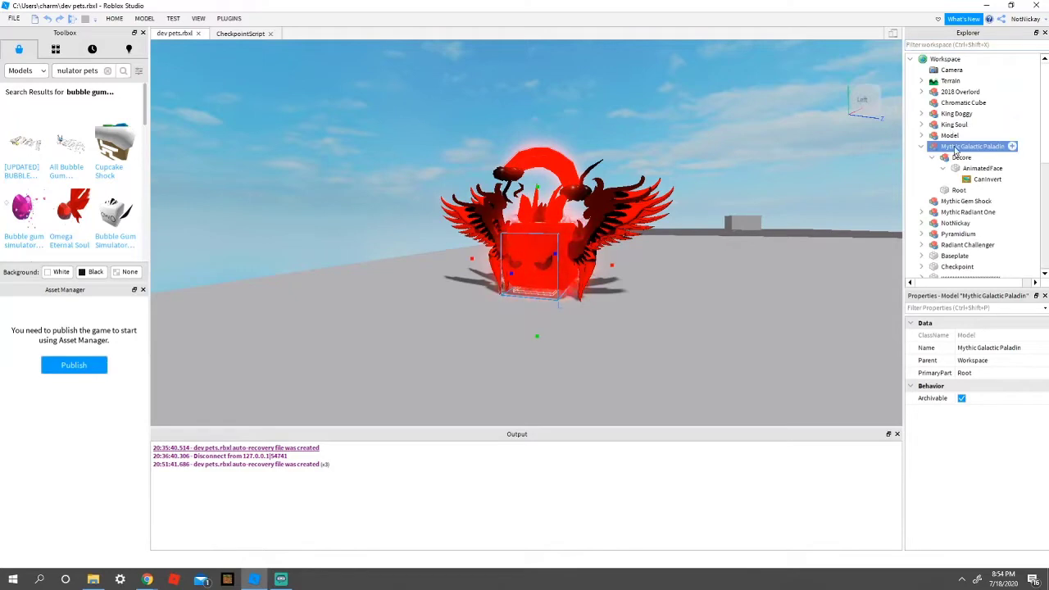
pyautogui.moveTo(955, 150); pyautogui.dragTo(979, 244)
# Step: Inspect the face on the cube up close and undo the last changes to the Mythic Galactic Paladin model
pyautogui.moveTo(697, 337); pyautogui.dragTo(692, 337, button='right')
pyautogui.click(529, 264)
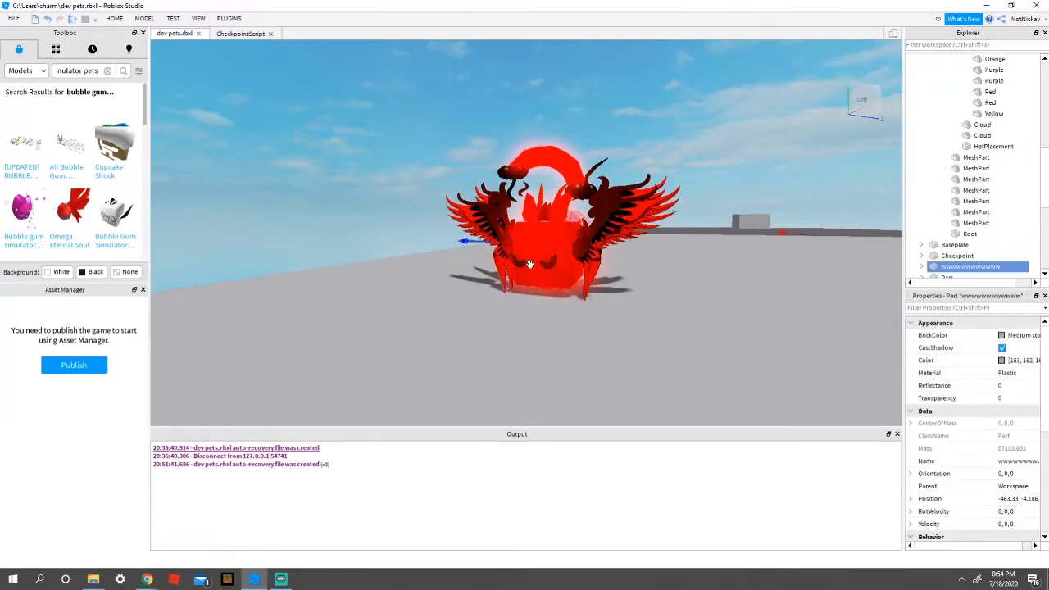
pyautogui.click(530, 263)
pyautogui.scroll(5, 533, 327)
pyautogui.moveTo(626, 306); pyautogui.dragTo(626, 293, button='right')
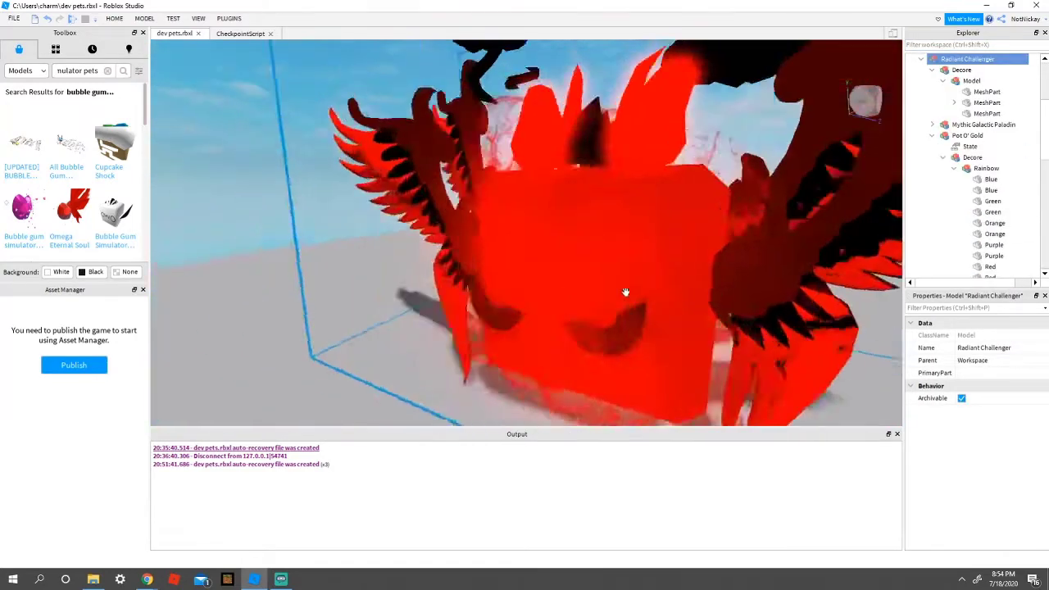
pyautogui.click(44, 25)
pyautogui.click(44, 25)
pyautogui.click(44, 25)
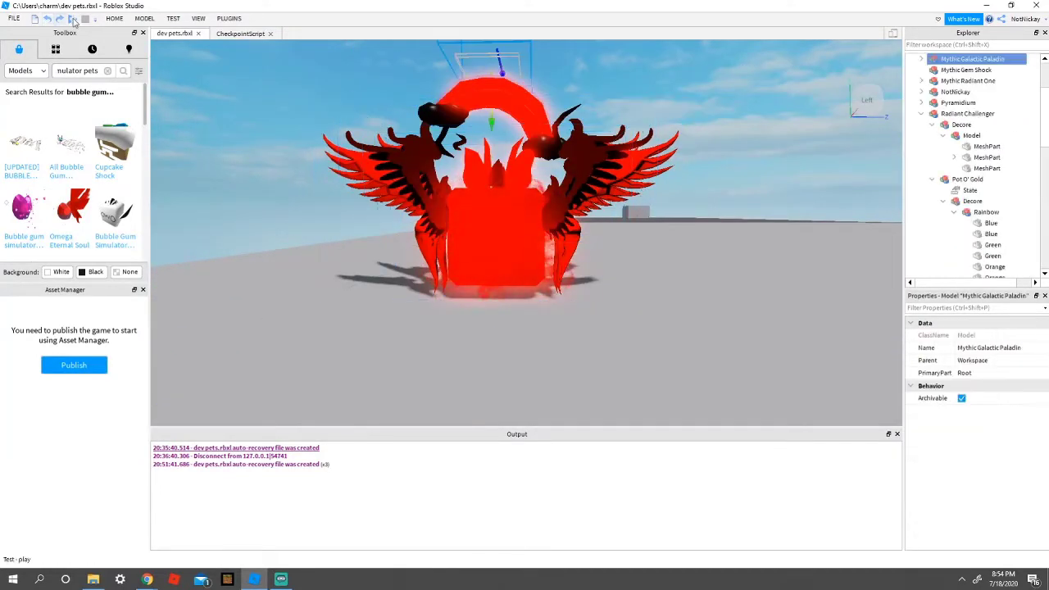
# Step: Lower the Mythic Galactic Paladin's face from above the pet and position it on the front of the red cube body
pyautogui.moveTo(518, 188); pyautogui.dragTo(517, 159, button='right')
pyautogui.scroll(-2, 516, 158)
pyautogui.moveTo(505, 201); pyautogui.dragTo(499, 392)
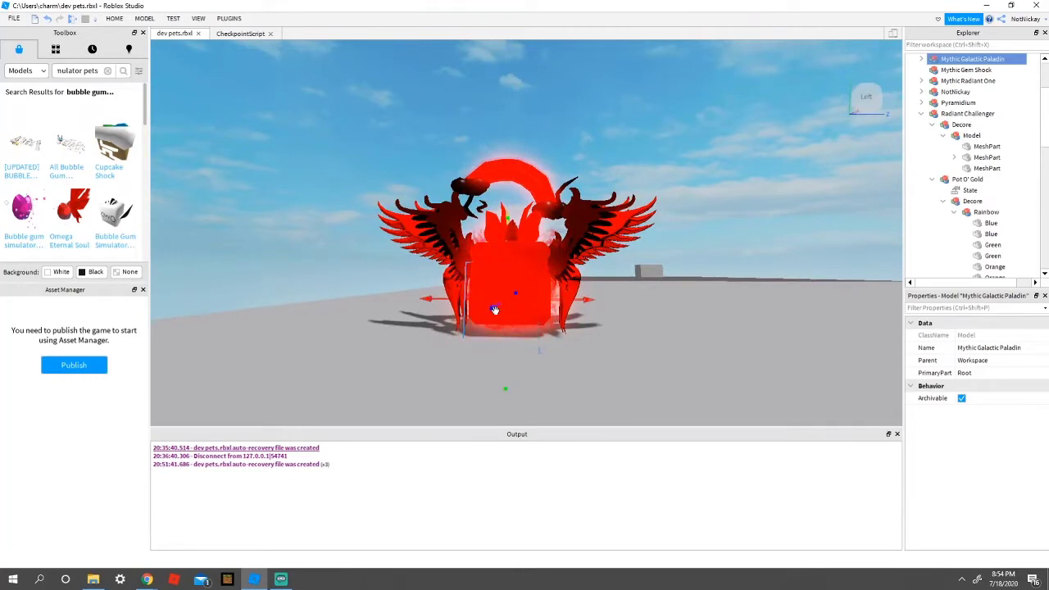
pyautogui.press('d')
pyautogui.moveTo(541, 311); pyautogui.dragTo(544, 326, button='right')
pyautogui.press('w')
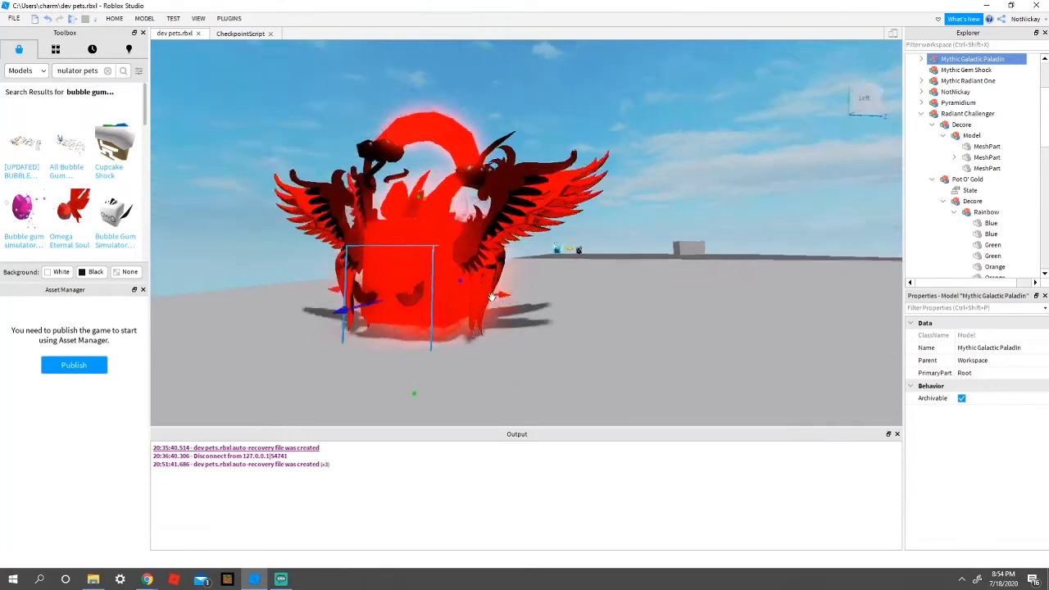
pyautogui.press('a')
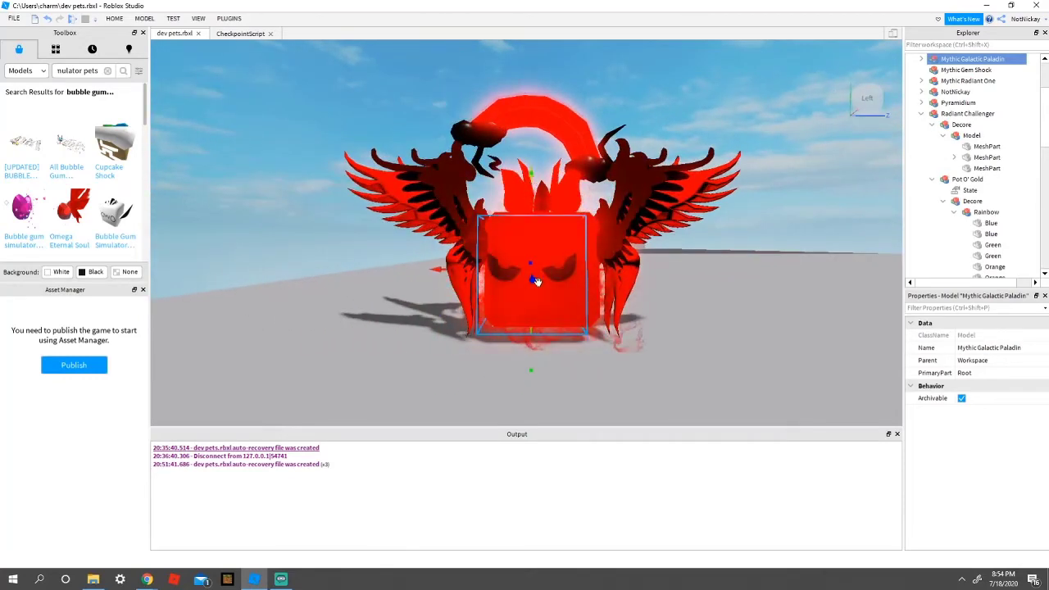
pyautogui.scroll(3, 582, 295)
pyautogui.moveTo(536, 281); pyautogui.dragTo(494, 208, button='right')
# Step: Examine the face's placement on the pet from several distances and angles
pyautogui.scroll(-3, 509, 200)
pyautogui.scroll(-3, 494, 208)
pyautogui.scroll(4, 515, 171)
pyautogui.moveTo(514, 171); pyautogui.dragTo(702, 295, button='right')
pyautogui.scroll(-4, 586, 221)
pyautogui.click(673, 246)
pyautogui.moveTo(673, 246); pyautogui.dragTo(697, 354, button='right')
pyautogui.scroll(-2, 696, 354)
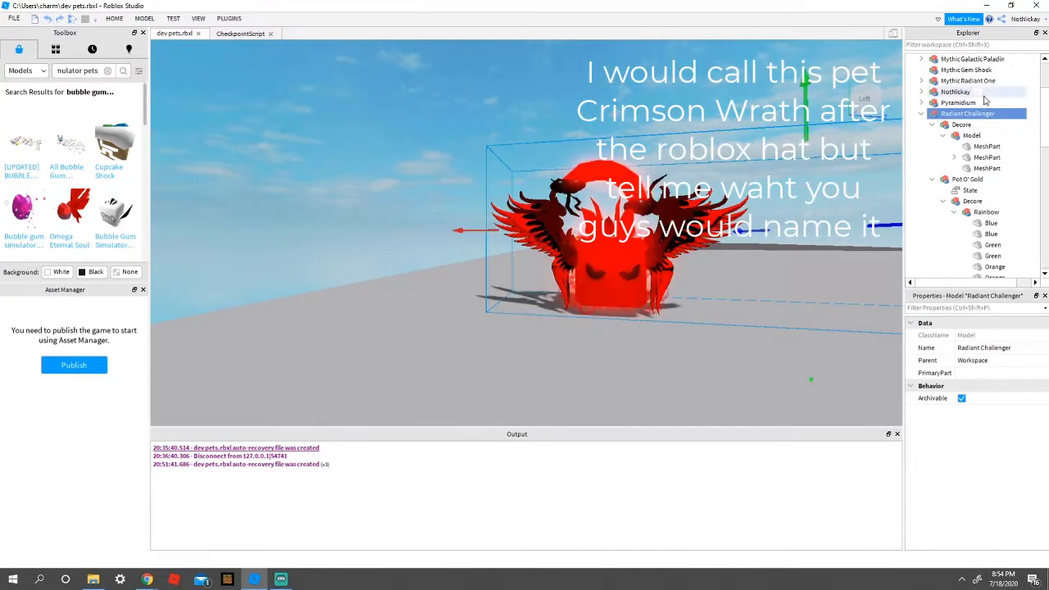
# Step: Collapse the Radiant Challenger model and parent the Mythic Galactic Paladin face model to it
pyautogui.scroll(-3, 989, 157)
pyautogui.scroll(5, 986, 156)
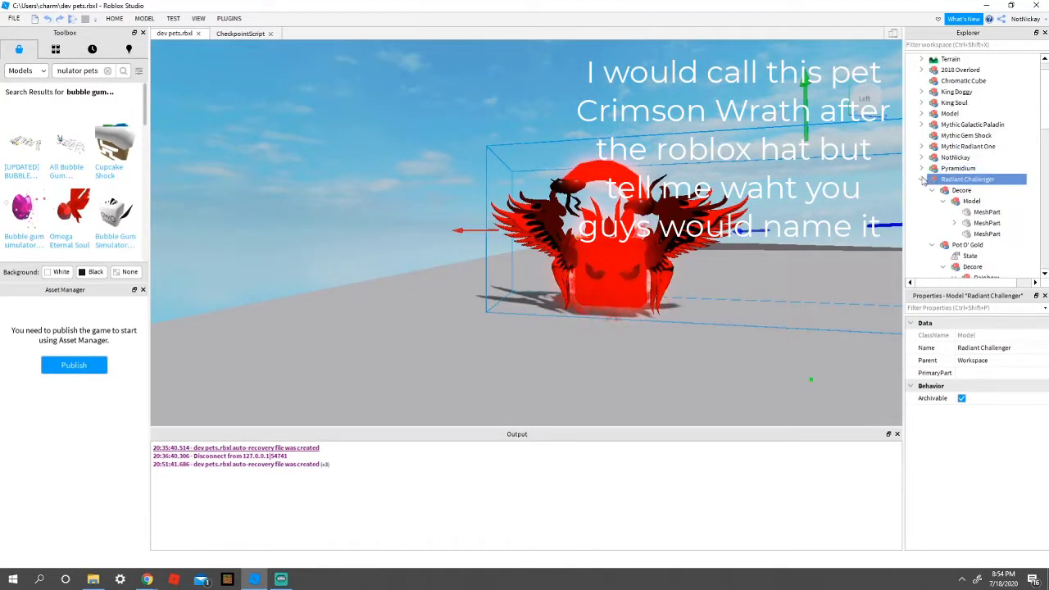
pyautogui.click(921, 179)
pyautogui.moveTo(970, 127); pyautogui.dragTo(973, 180)
# Step: Move the whole Radiant Challenger pet across the ground onto the dark baseplate, undoing the first misplaced move
pyautogui.moveTo(619, 283); pyautogui.dragTo(695, 365)
pyautogui.click(48, 18)
pyautogui.moveTo(598, 220); pyautogui.dragTo(641, 236)
pyautogui.moveTo(640, 236); pyautogui.dragTo(644, 314, button='right')
pyautogui.moveTo(644, 313); pyautogui.dragTo(719, 368)
pyautogui.moveTo(719, 368); pyautogui.dragTo(652, 396, button='right')
pyautogui.moveTo(718, 368); pyautogui.dragTo(652, 396)
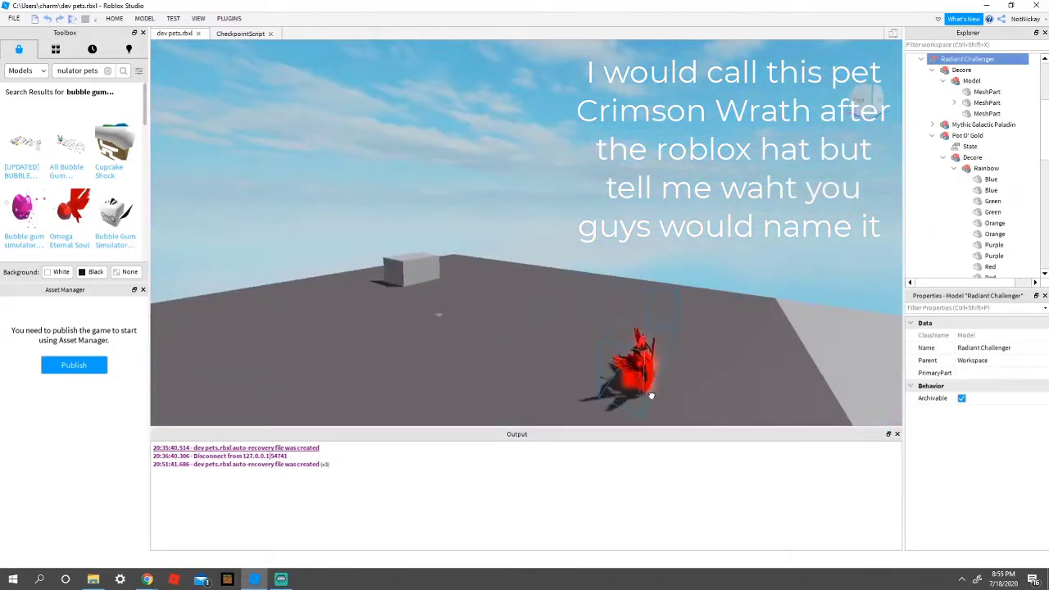
# Step: Play-test the place and walk the avatar up to the red pet to view it from the front
pyautogui.click(72, 21)
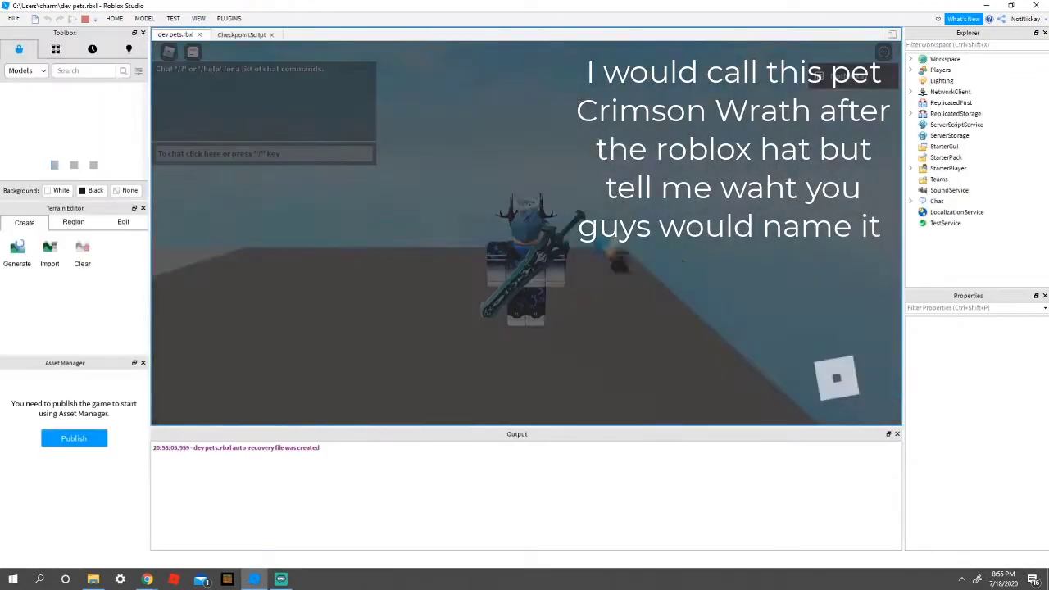
pyautogui.moveTo(529, 176)
pyautogui.mouseDown(button='right')
pyautogui.moveTo(552, 182)
pyautogui.moveTo(534, 187)
pyautogui.mouseUp(button='right')
pyautogui.scroll(-5, 551, 179)
pyautogui.press('w')
pyautogui.press('w')
pyautogui.press('w')
pyautogui.press('s')
pyautogui.press('s')
pyautogui.press('a')
pyautogui.press('w')
pyautogui.press('s')
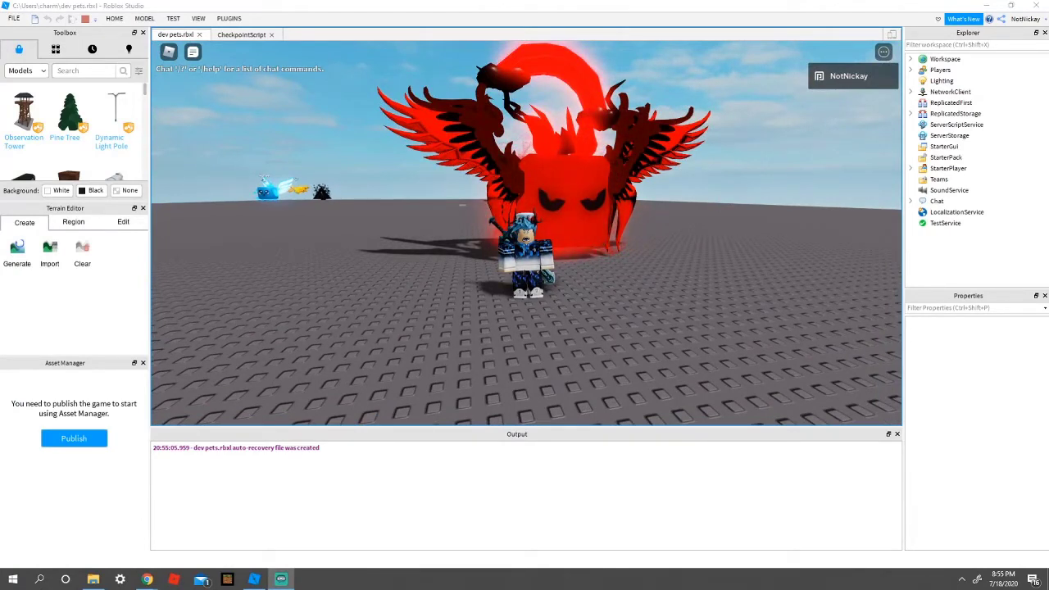
pyautogui.click(1005, 323)
pyautogui.moveTo(873, 277); pyautogui.dragTo(628, 243, button='right')
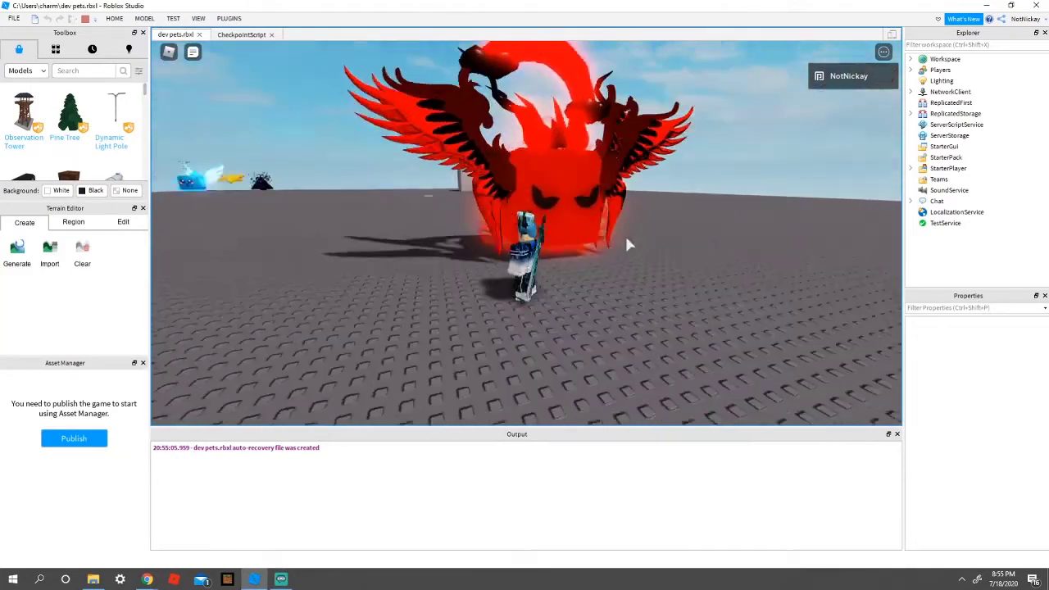